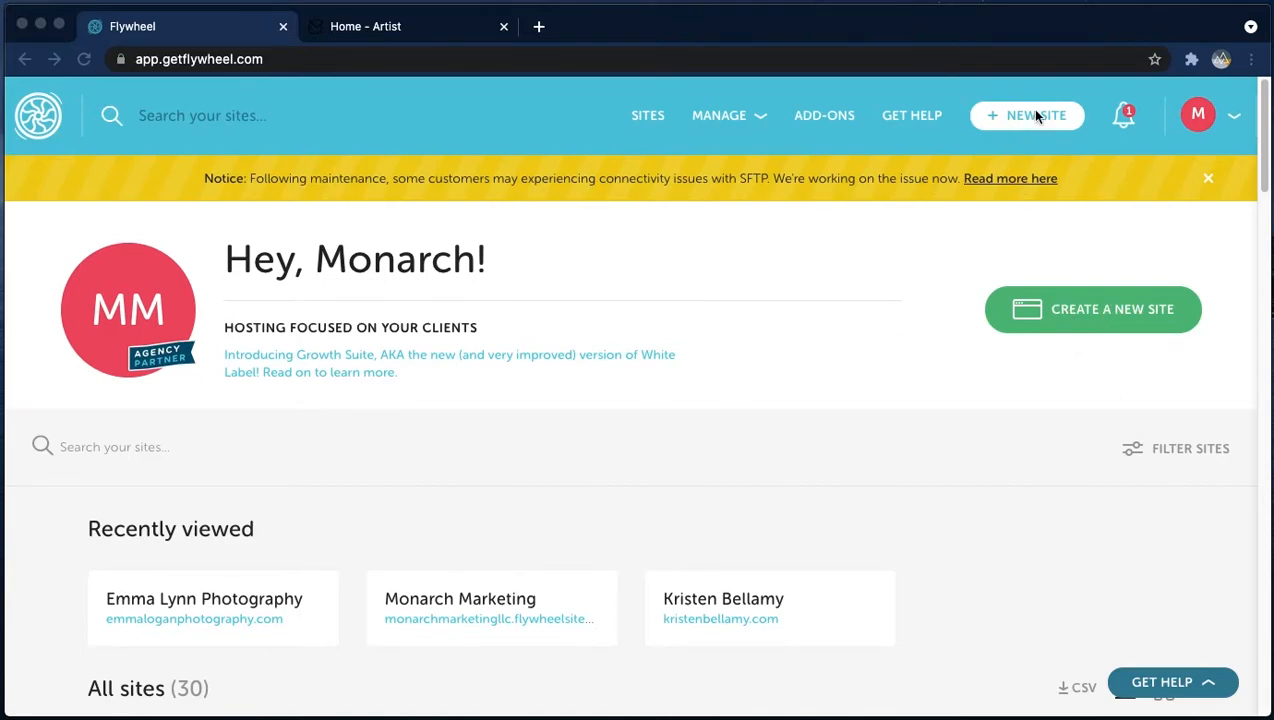
- Start creating a new site and set its owner to My Organization
left_click(1077, 304)
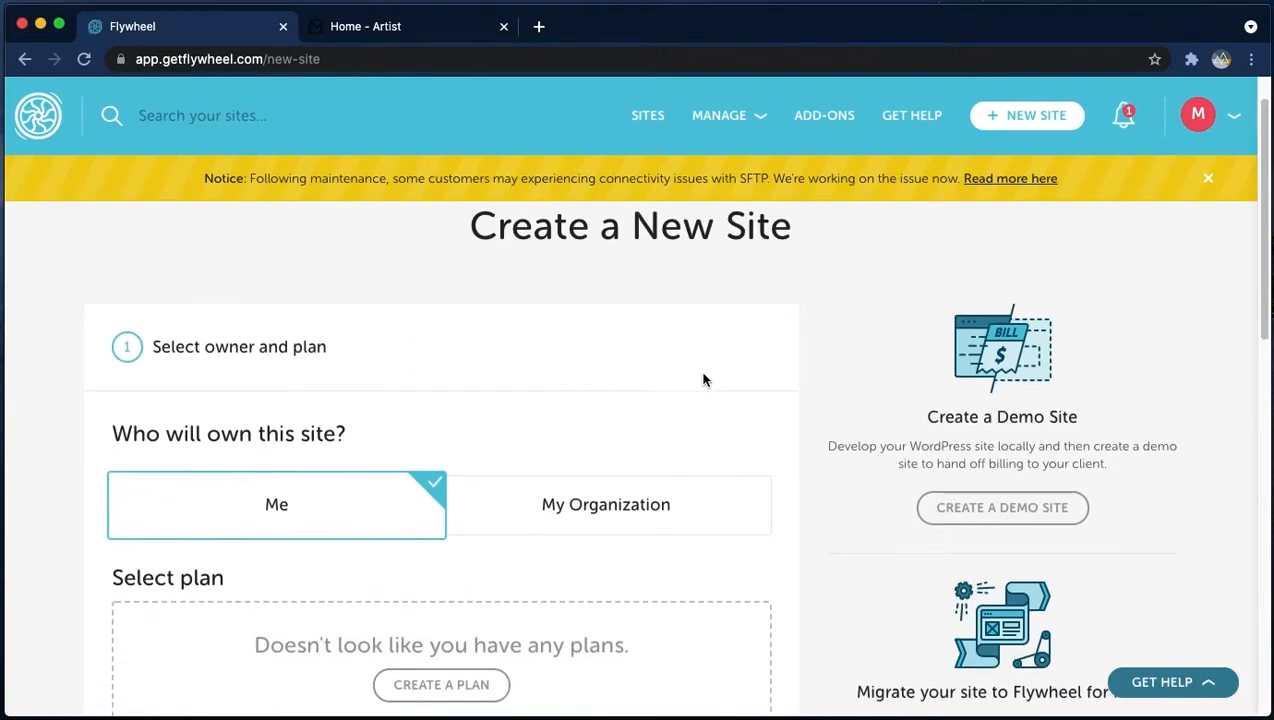
scroll(700, 382, "down", 1)
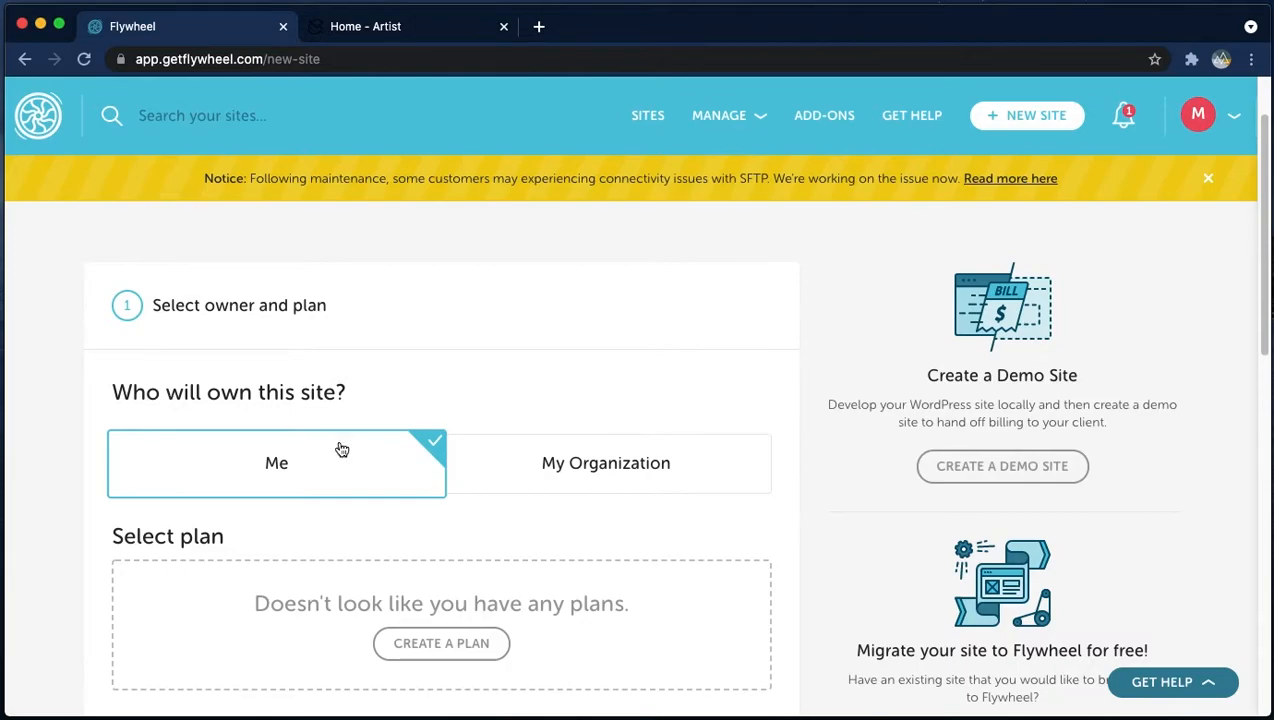
left_click(516, 463)
scroll(500, 475, "down", 2)
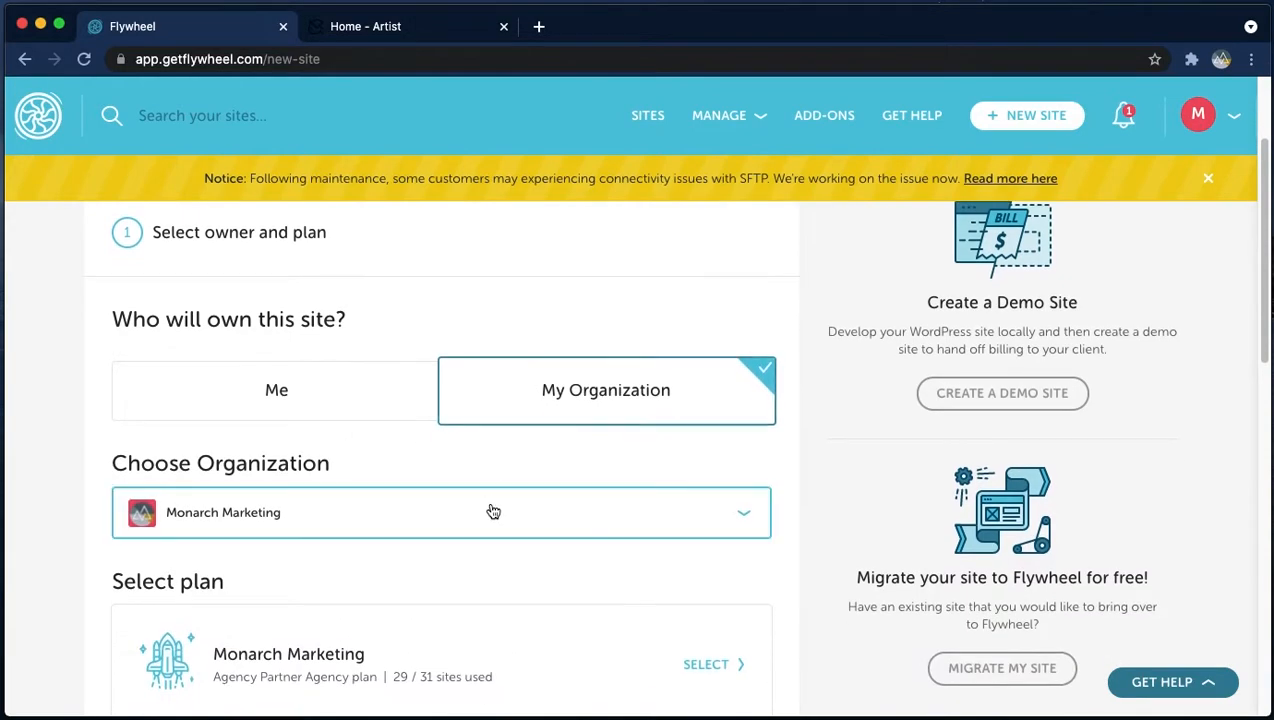
- Choose Monarch Marketing as the organization and select its agency plan
left_click(489, 508)
scroll(650, 478, "down", 2)
left_click(700, 497)
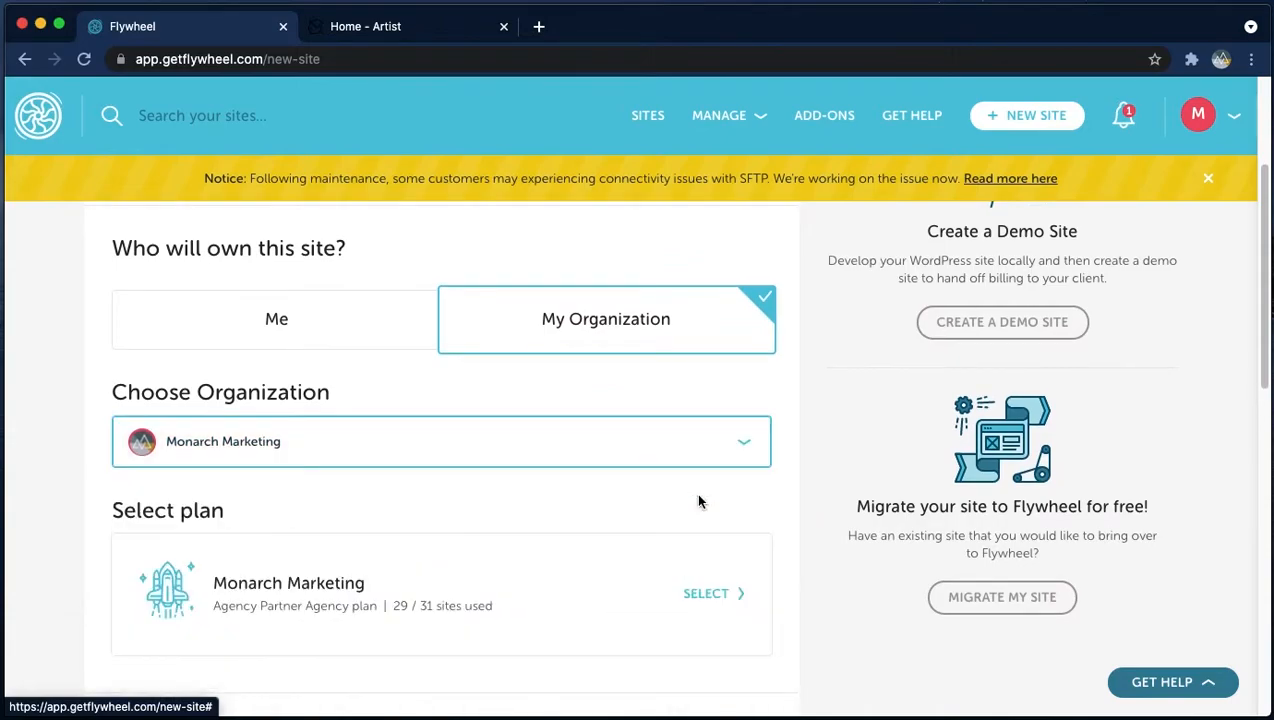
scroll(700, 449, "down", 3)
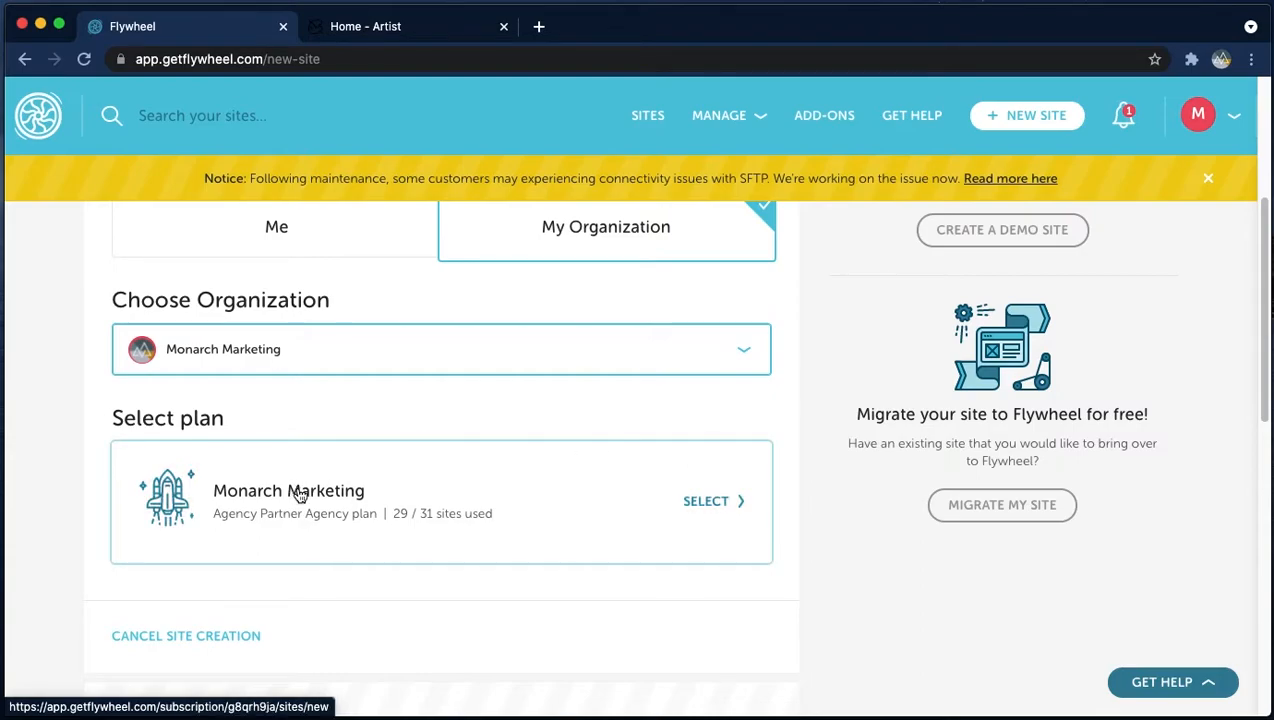
scroll(683, 500, "down", 2)
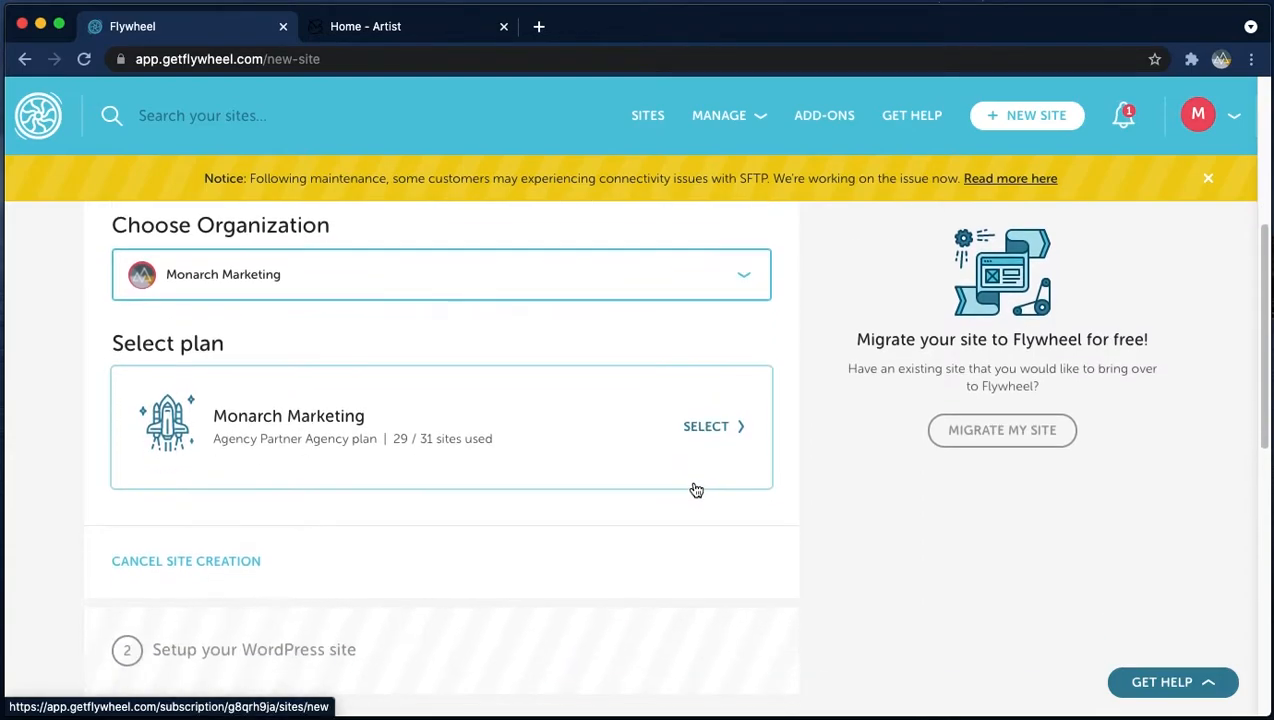
left_click(505, 414)
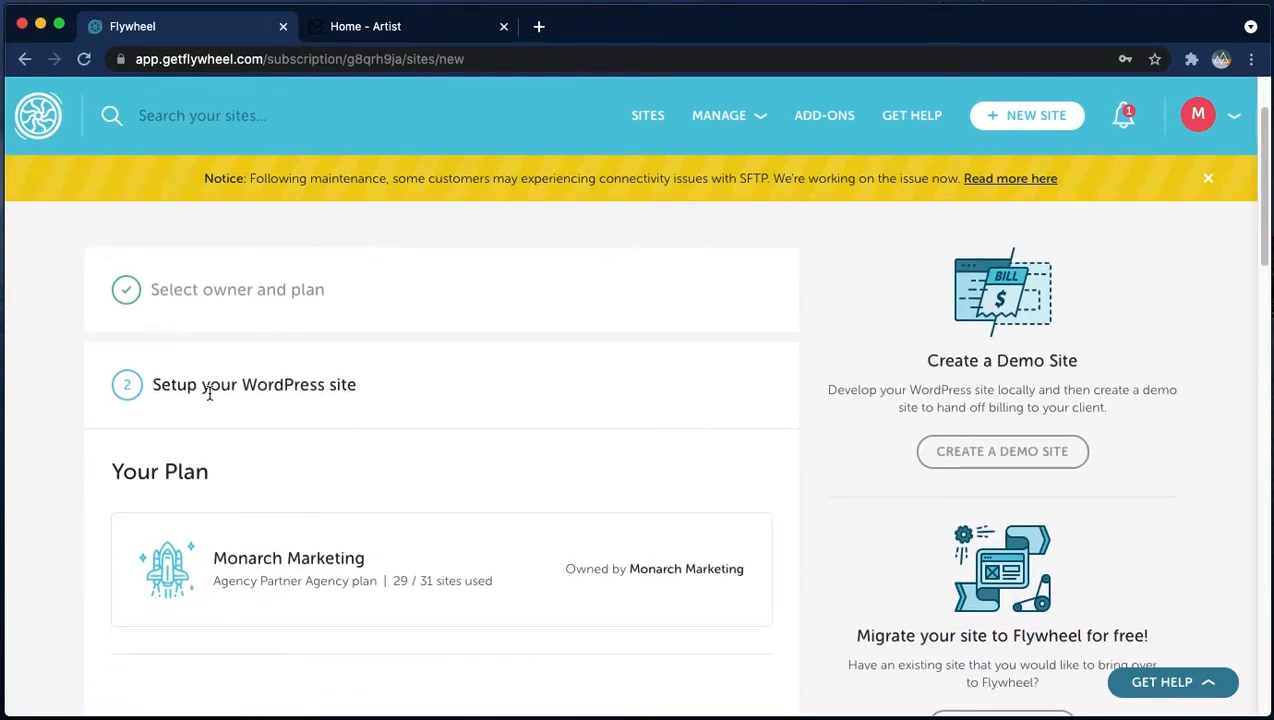
- Enter Elevated Art as the site name
scroll(296, 398, "down", 4)
scroll(295, 380, "down", 3)
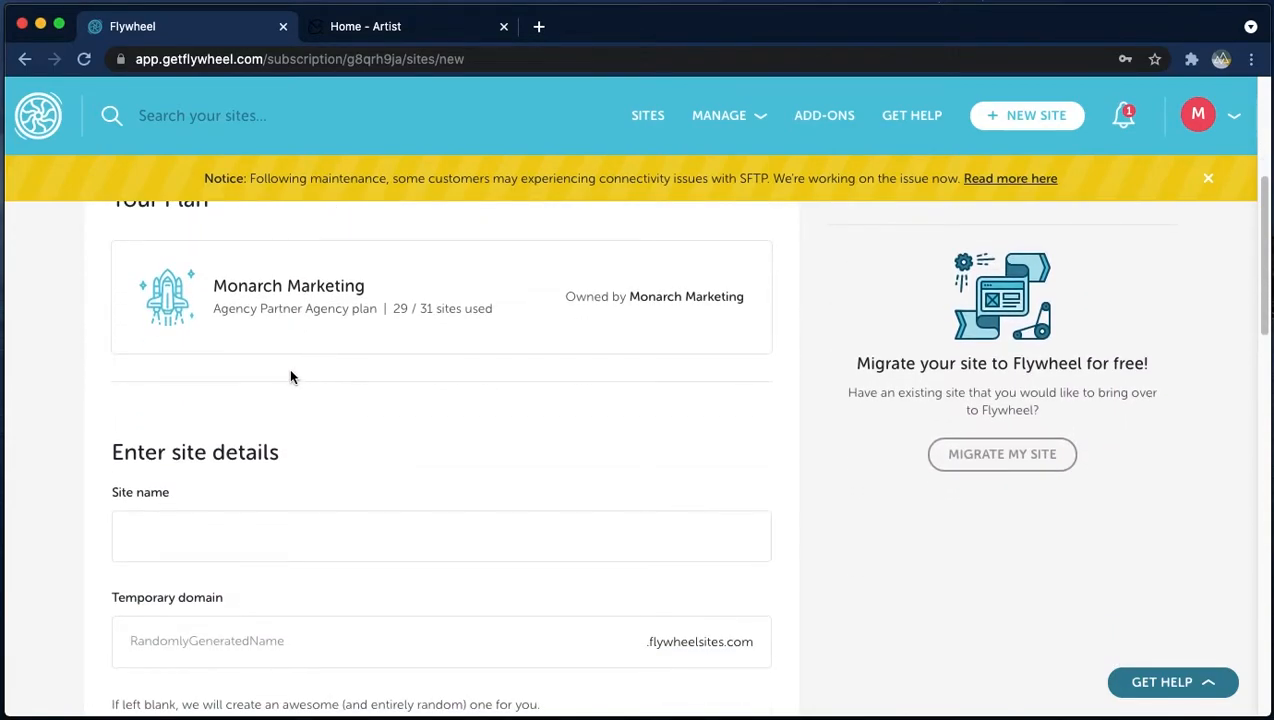
left_click(291, 521)
type("E")
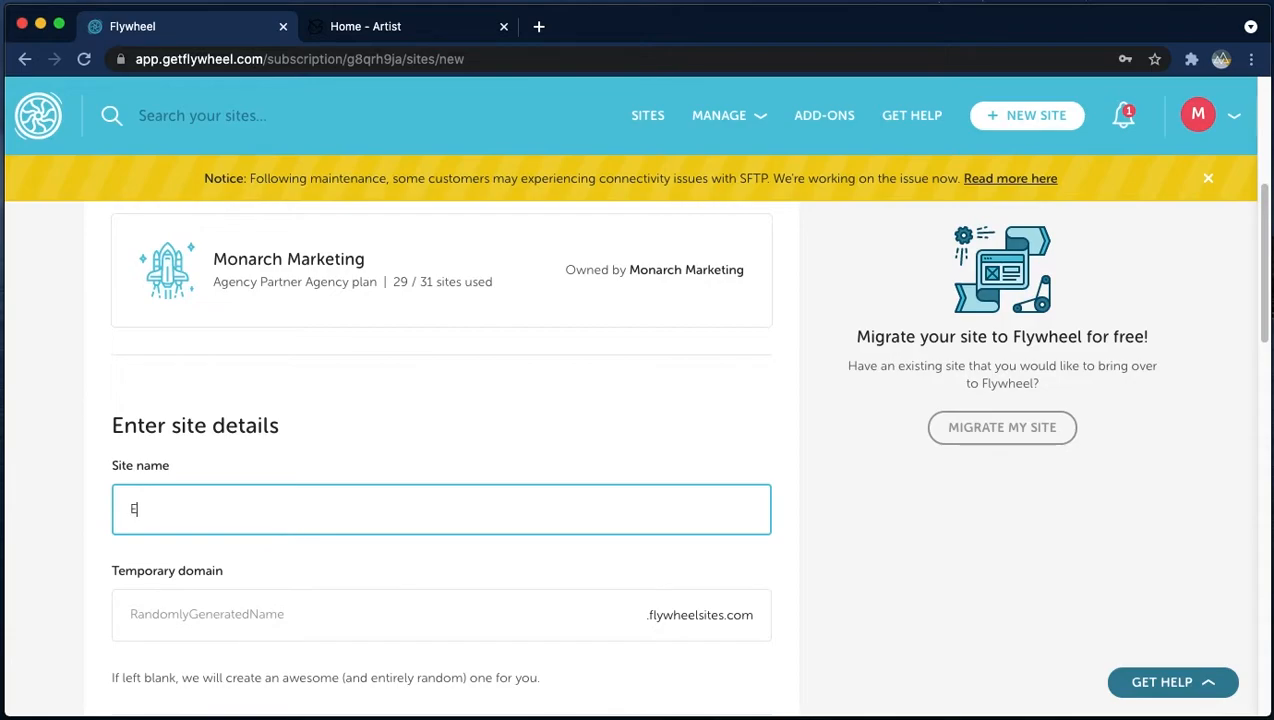
type("levated Art")
- Copy the site name into the temporary domain and remove the space to make ElevatedArt
key("super+a")
key("super+c")
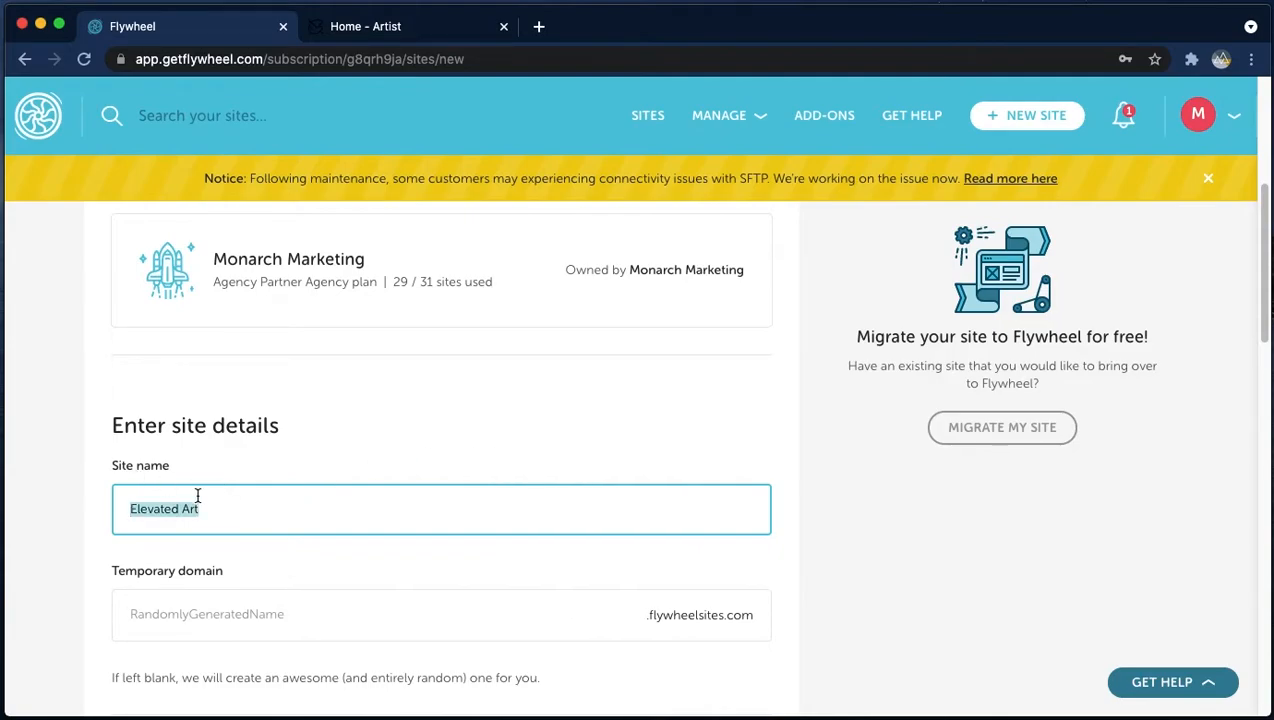
left_click(210, 617)
key("super+v")
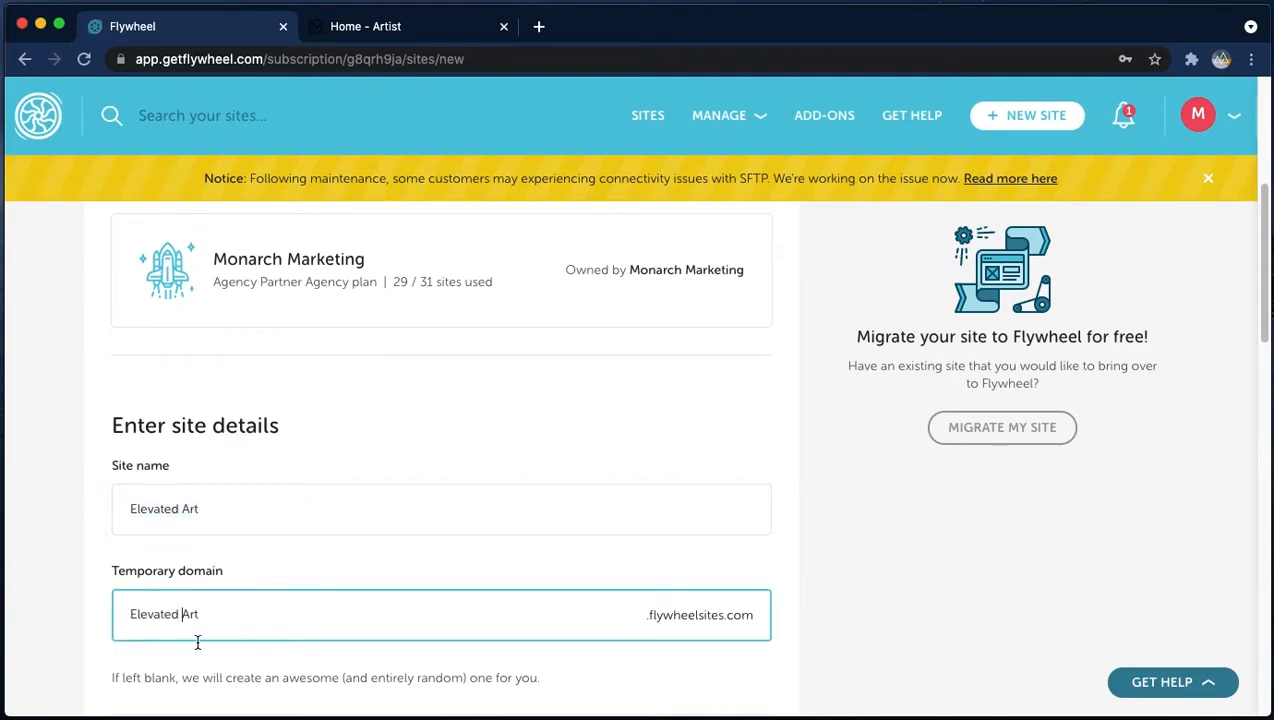
left_click(179, 614)
key("BackSpace")
- Set the WP-Admin username to monarch
scroll(290, 620, "down", 1)
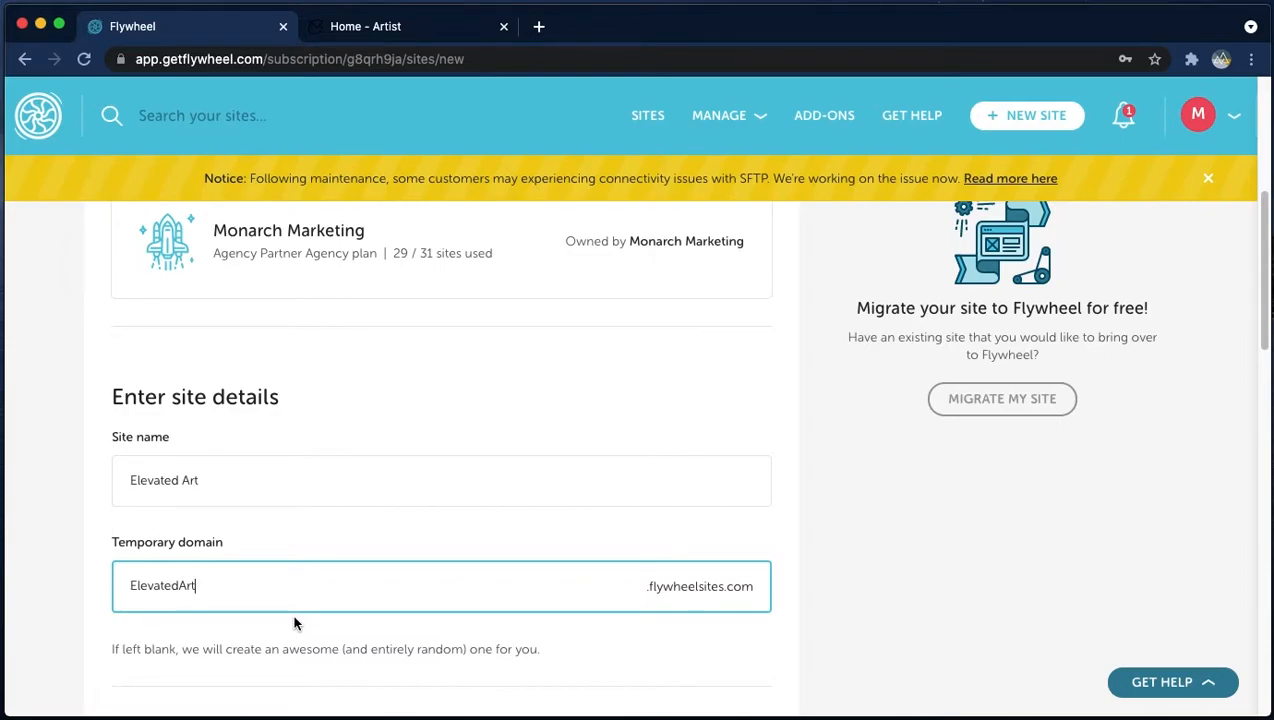
scroll(646, 405, "down", 5)
left_click(287, 407)
type("monarch")
key("Tab")
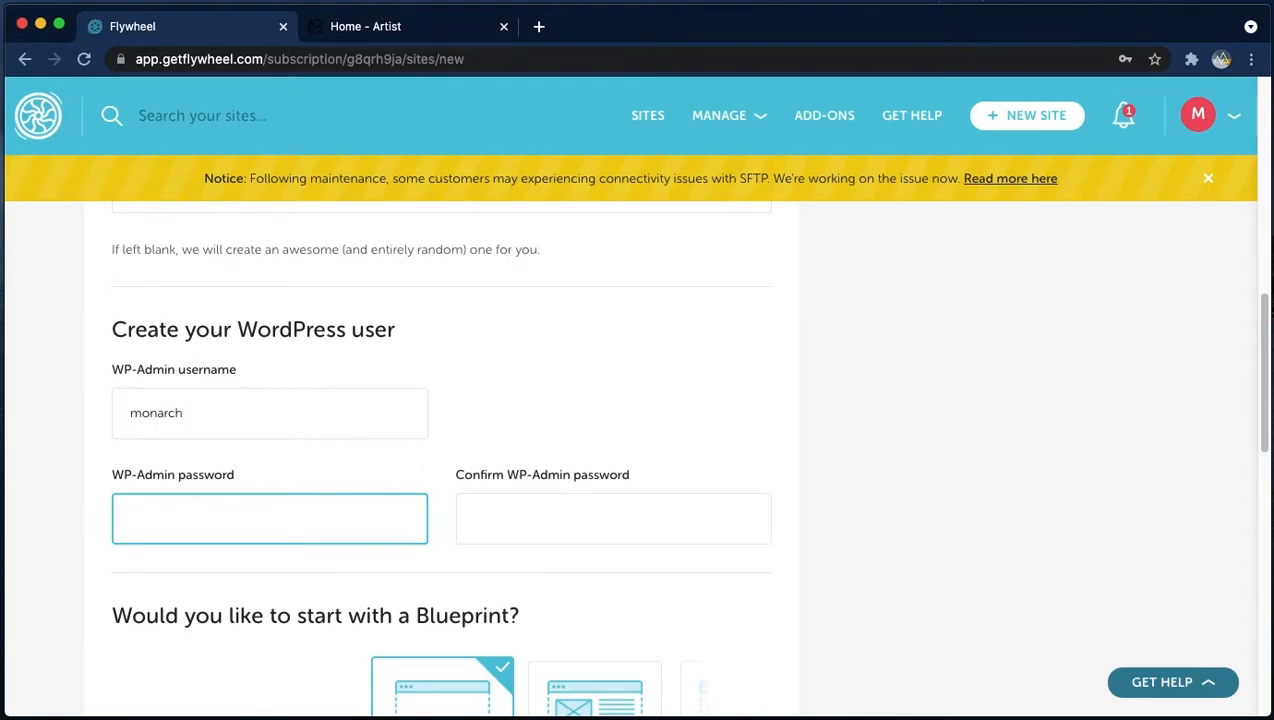
- Enter the WP-Admin password and confirm it
type("************")
key("Tab")
type("***********")
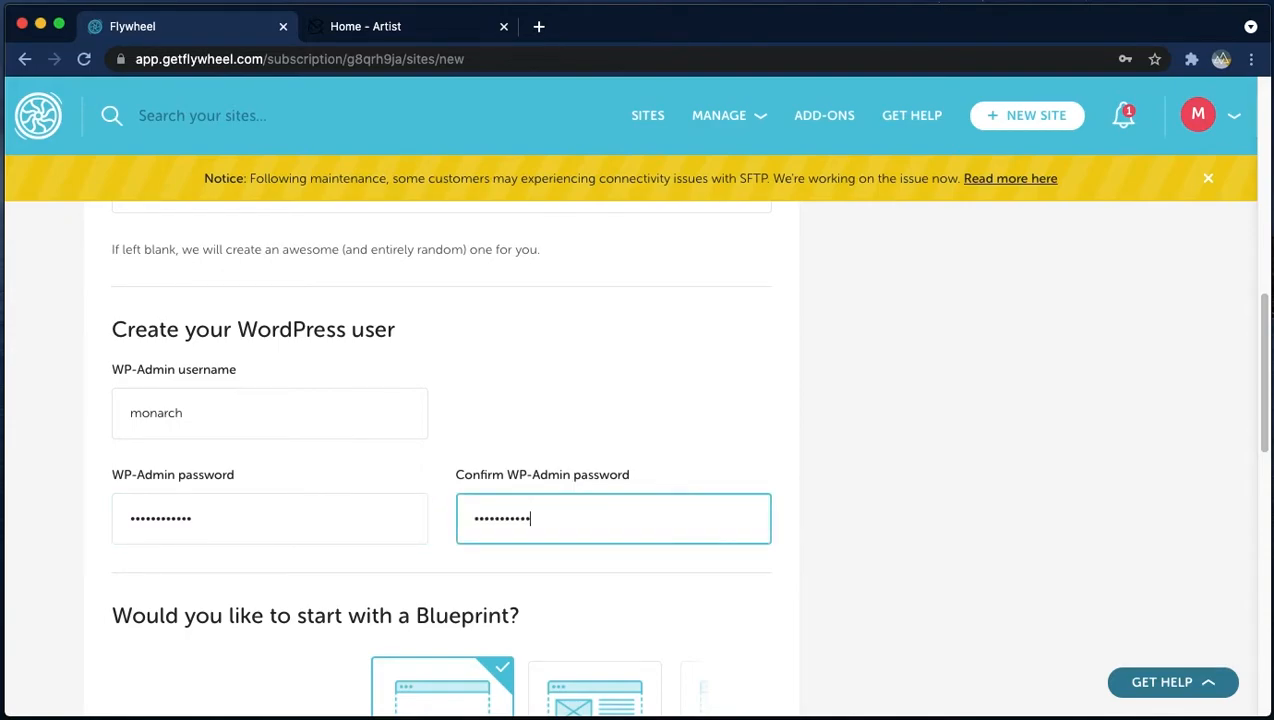
type("*")
- Create the site without a Blueprint
scroll(253, 392, "down", 3)
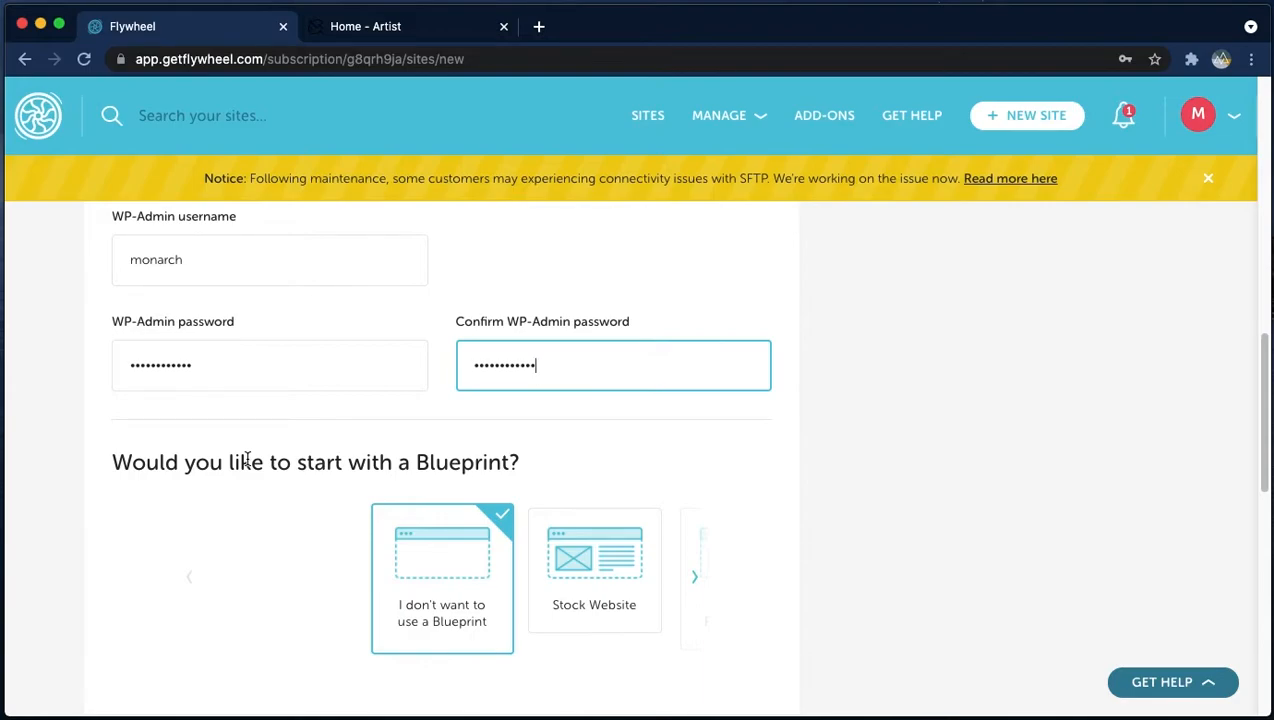
scroll(250, 485, "down", 3)
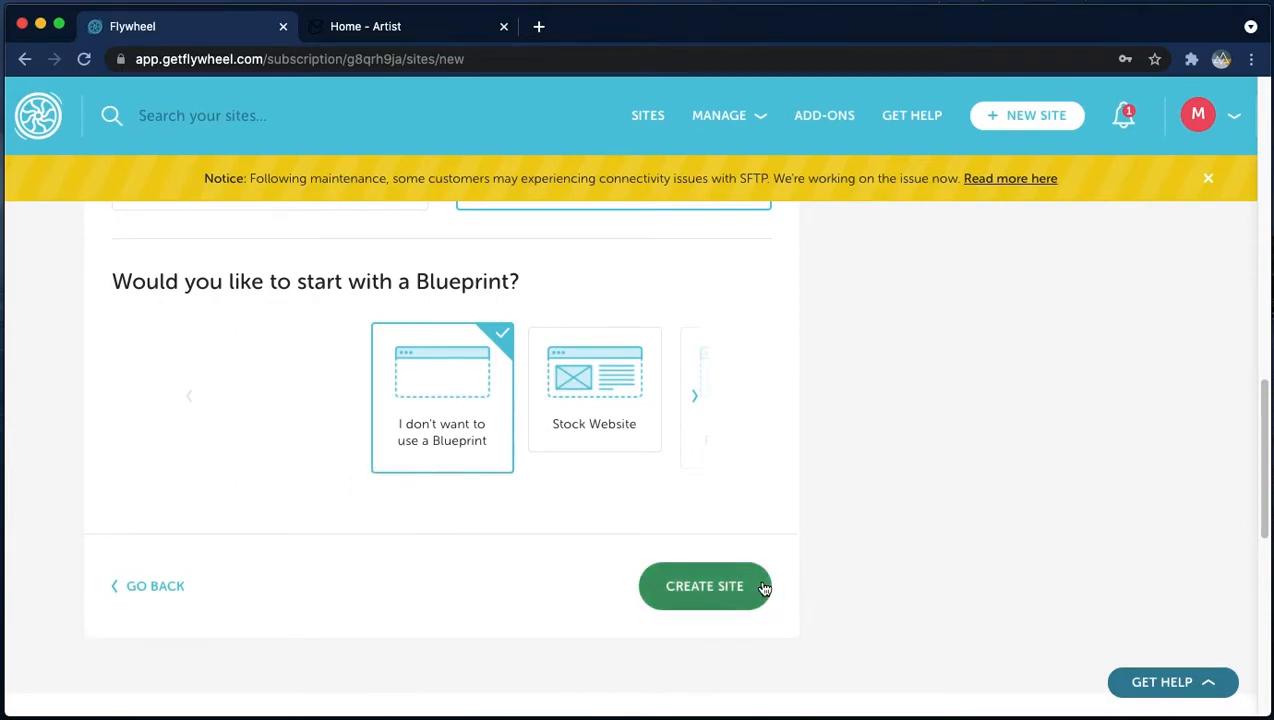
left_click(707, 594)
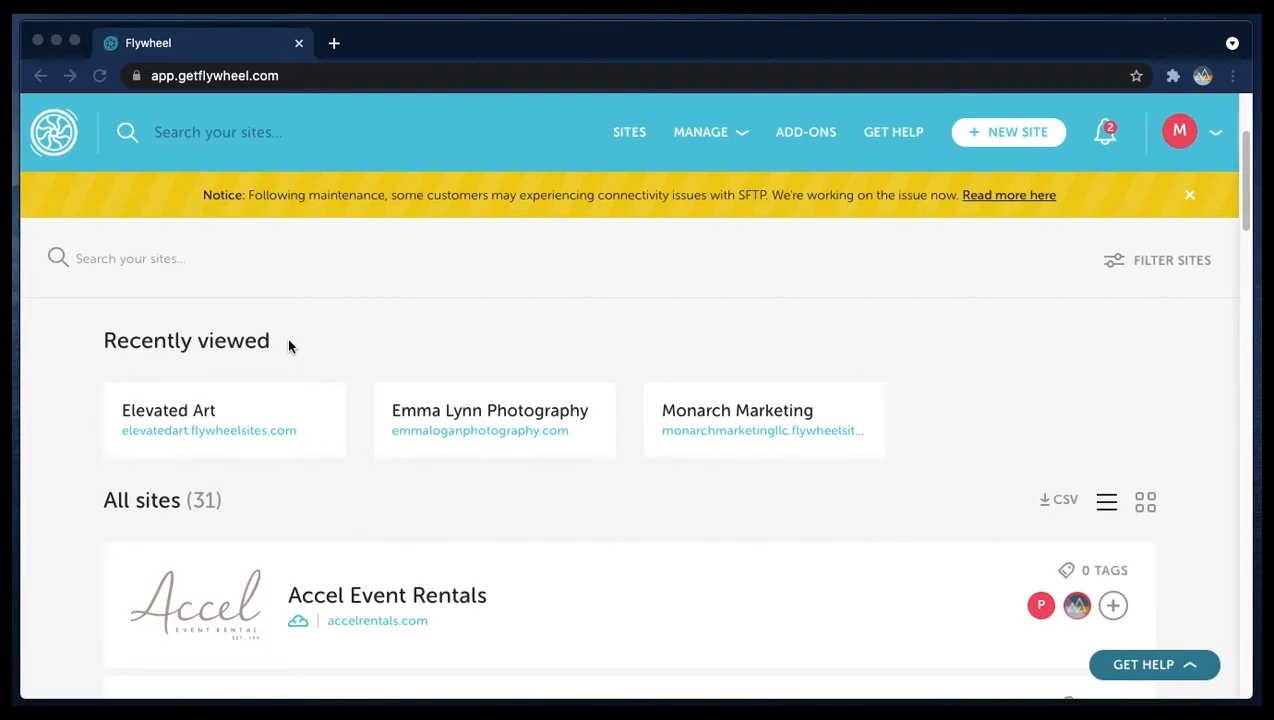
- Search the sites for elevated art and open the Elevated Art site
triple_click(216, 342)
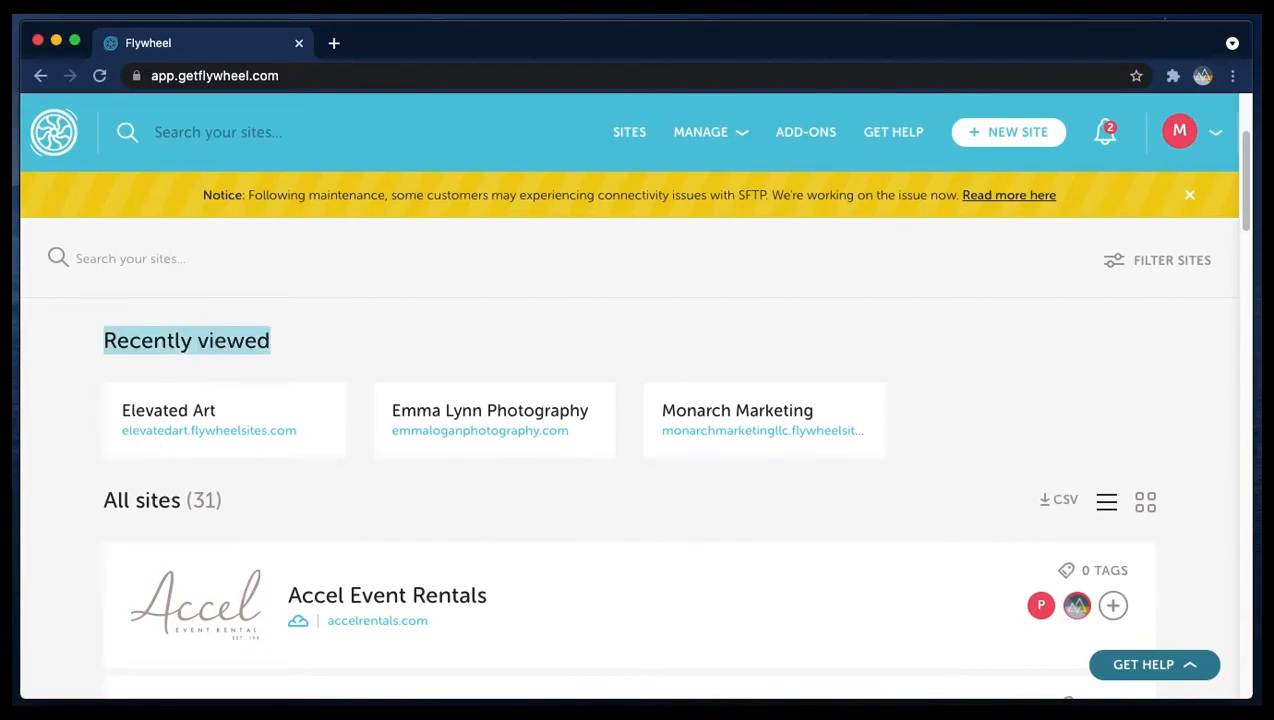
left_click(141, 260)
type("elevated art")
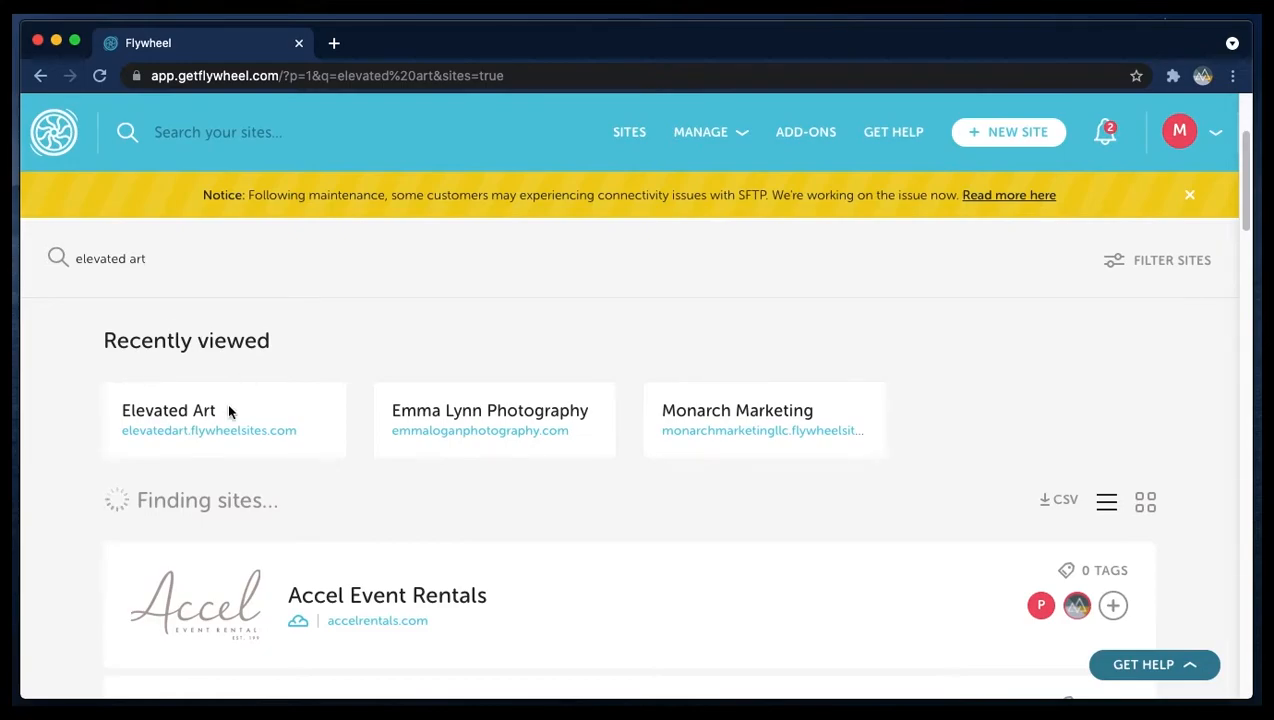
scroll(236, 392, "down", 1)
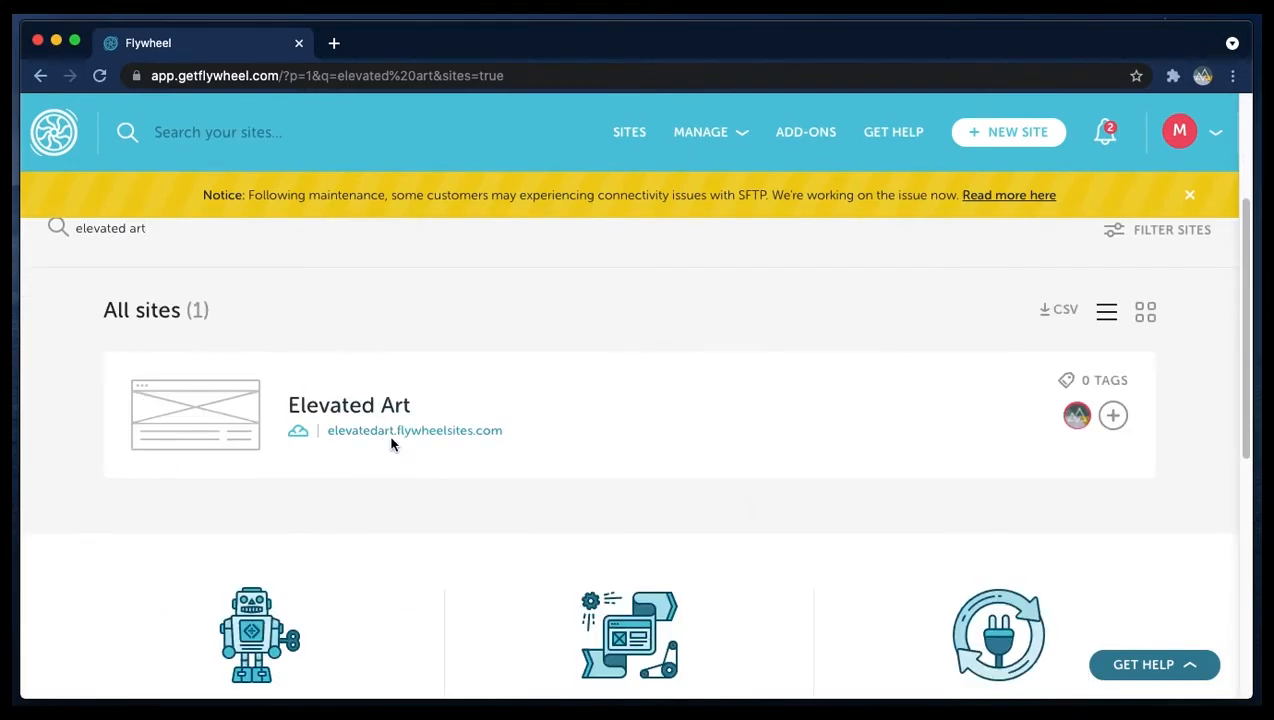
left_click(463, 439)
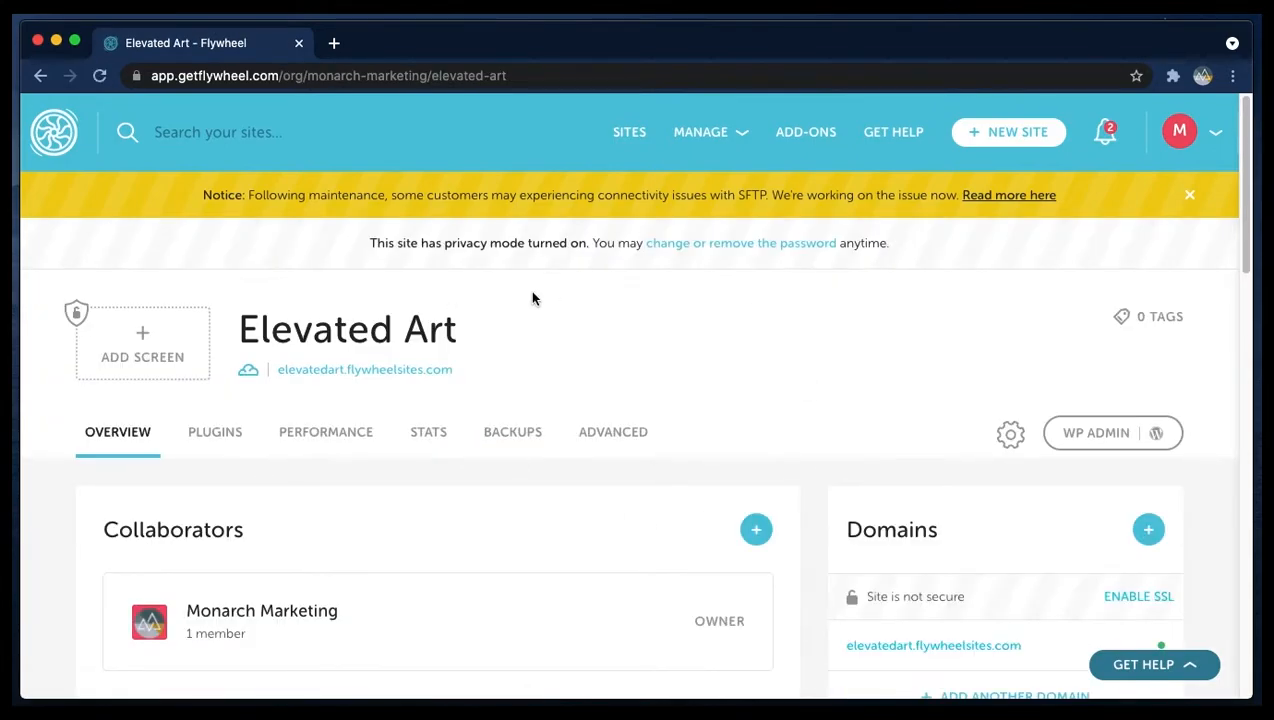
- Examine the site's overview, including collaborators, domains and privacy mode settings
scroll(529, 308, "down", 1)
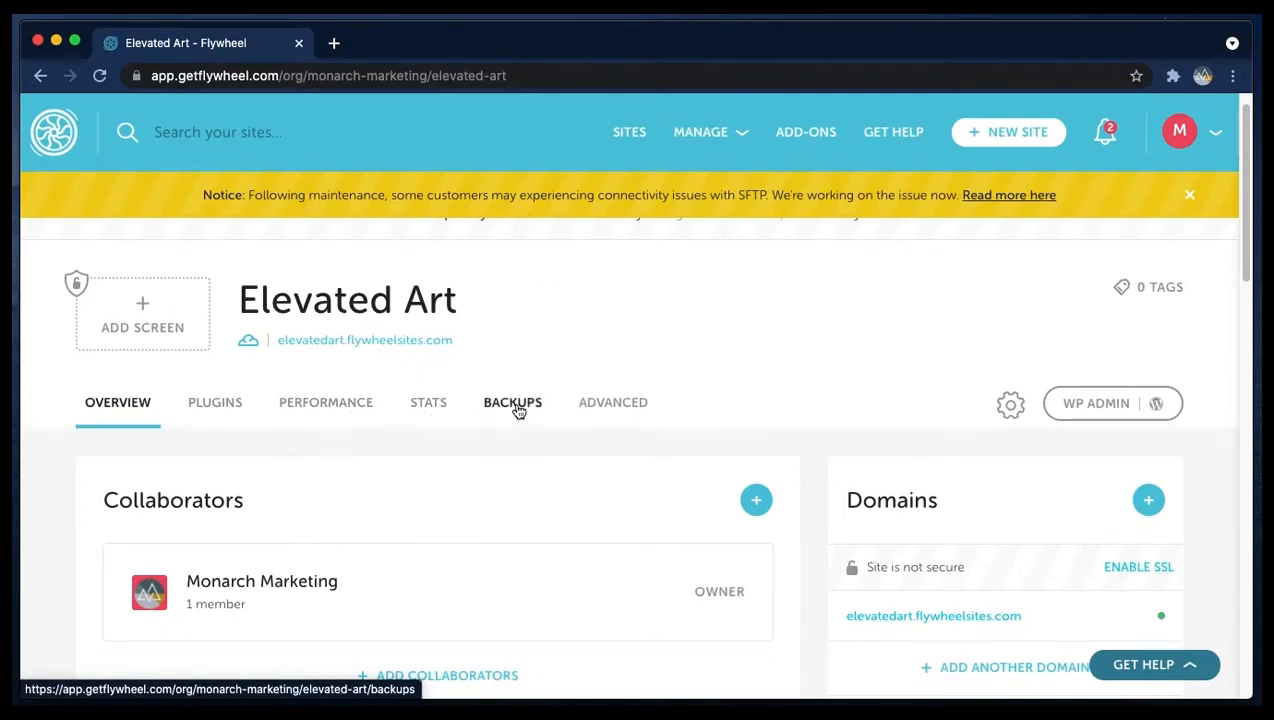
scroll(632, 406, "down", 5)
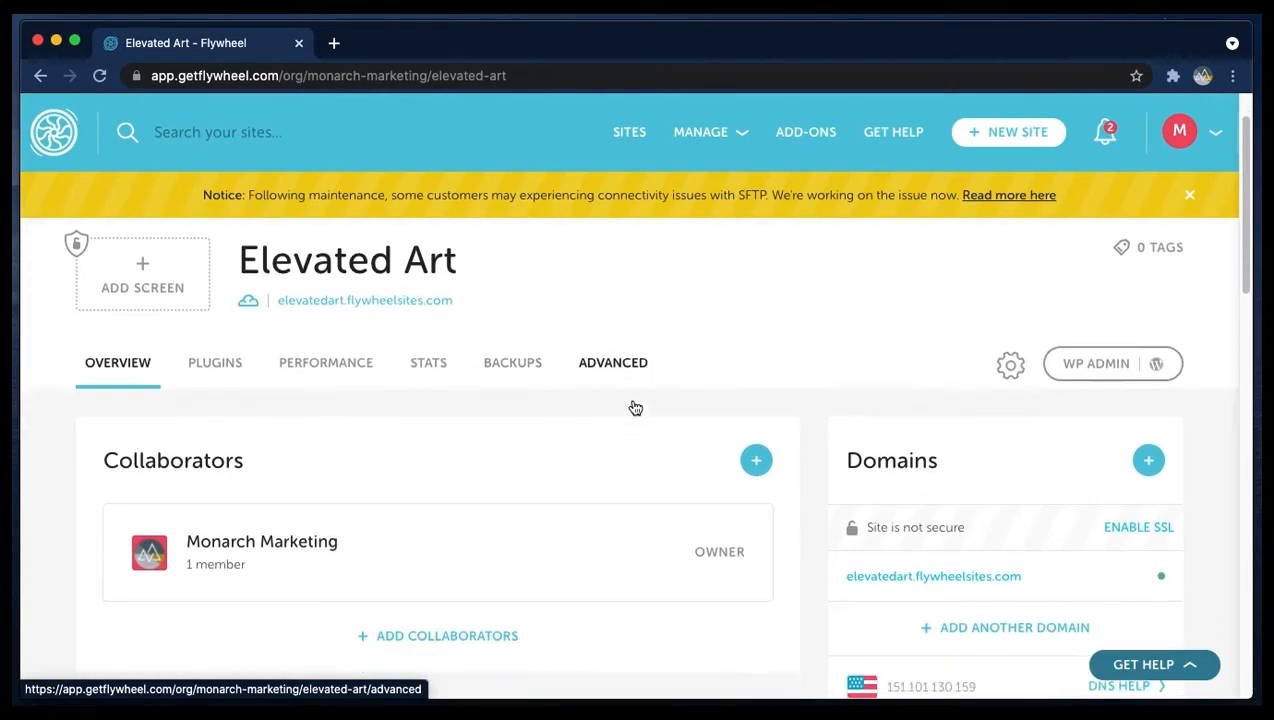
scroll(680, 392, "up", 2)
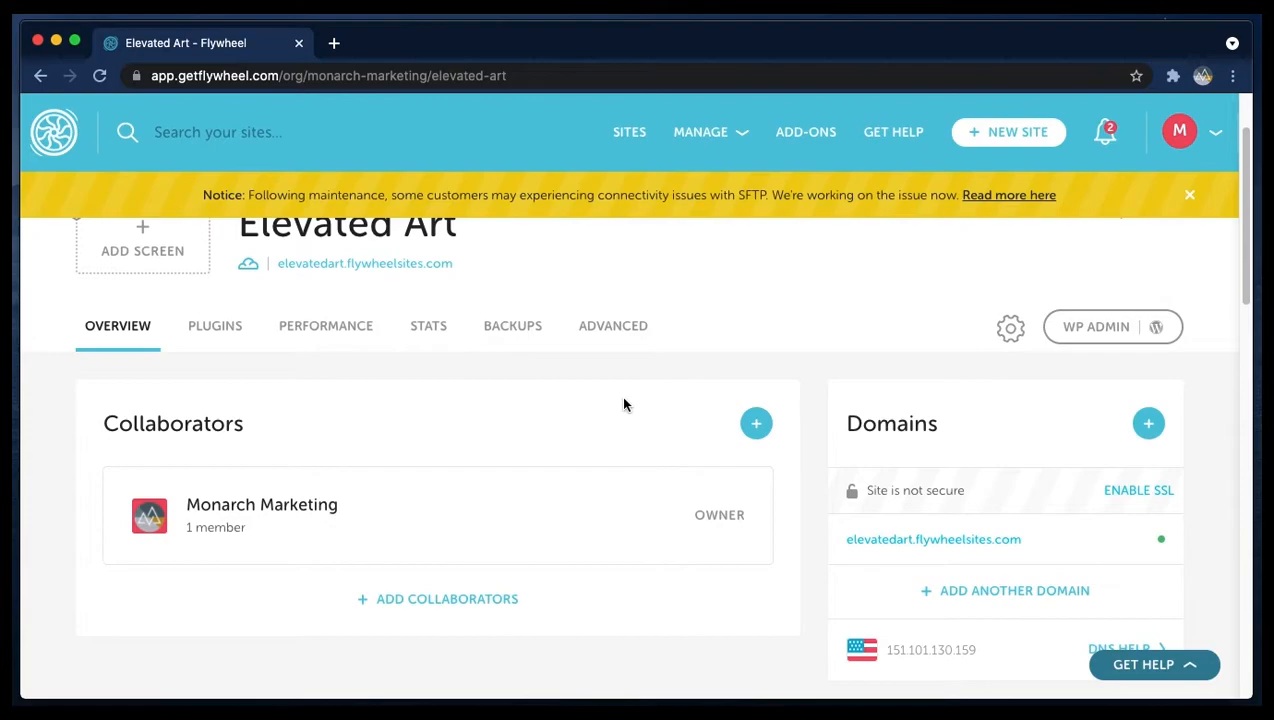
scroll(885, 415, "down", 1)
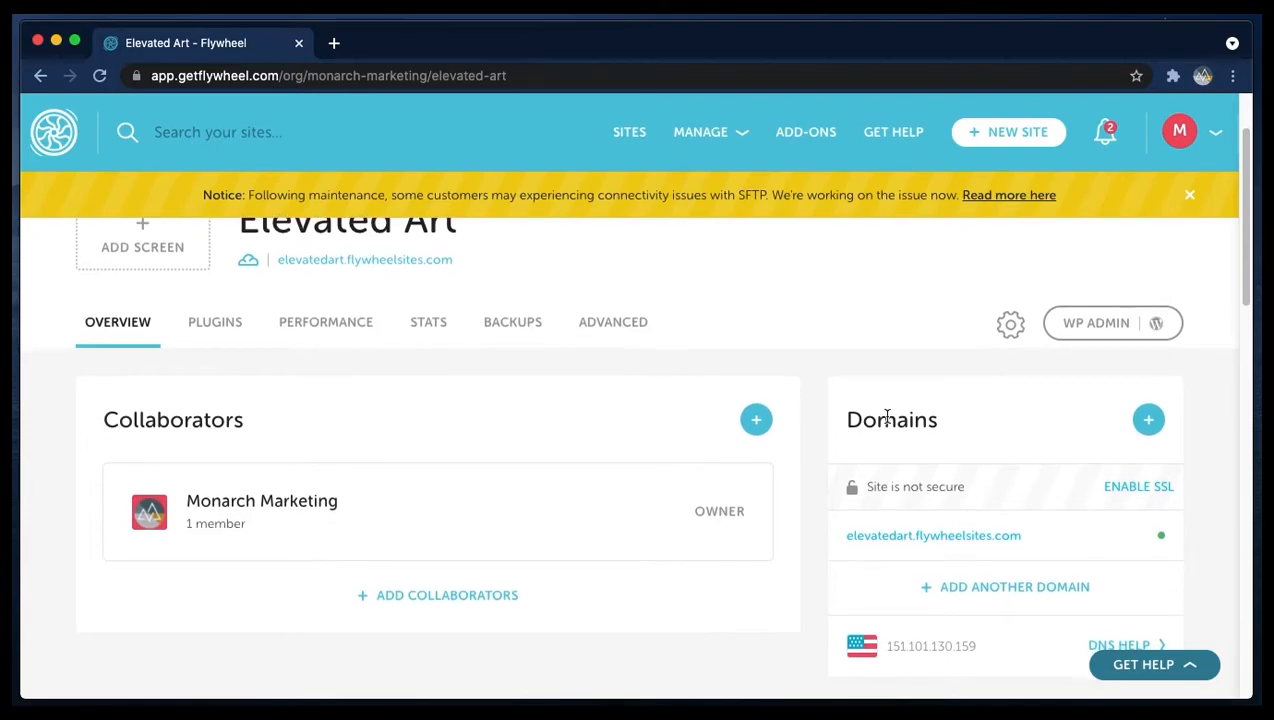
scroll(887, 410, "down", 1)
scroll(1000, 450, "down", 1)
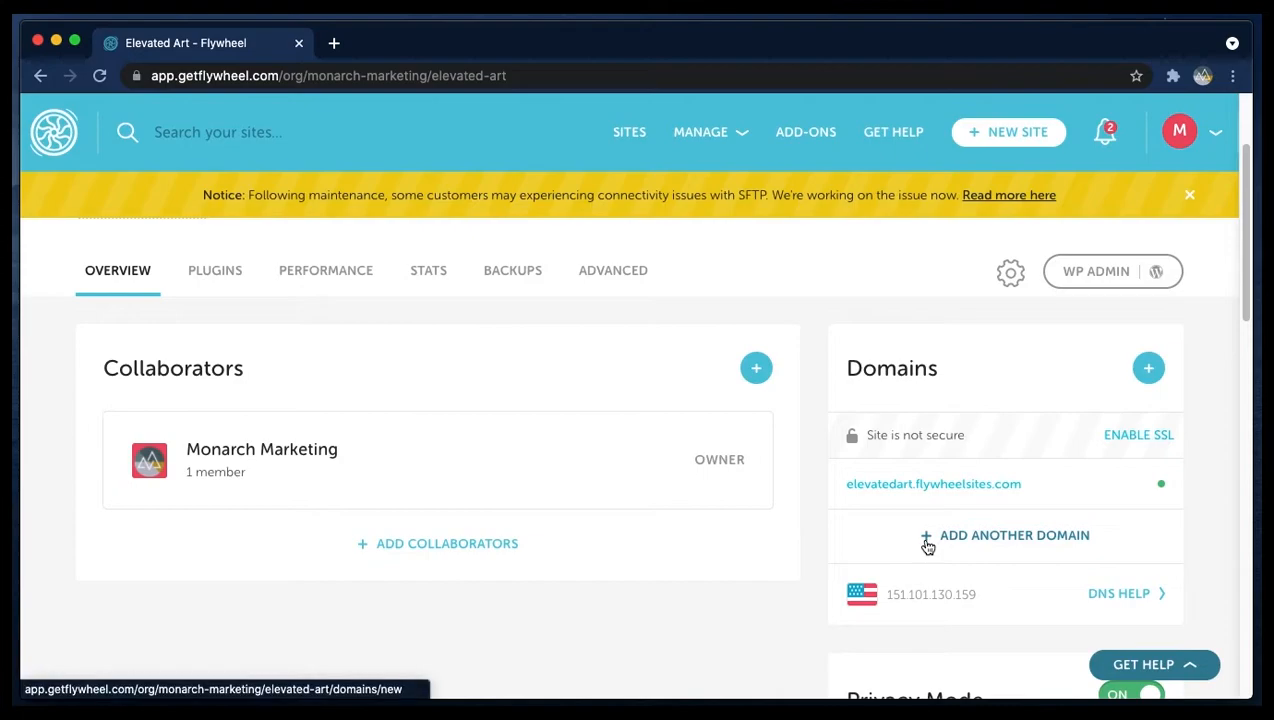
scroll(967, 594, "down", 3)
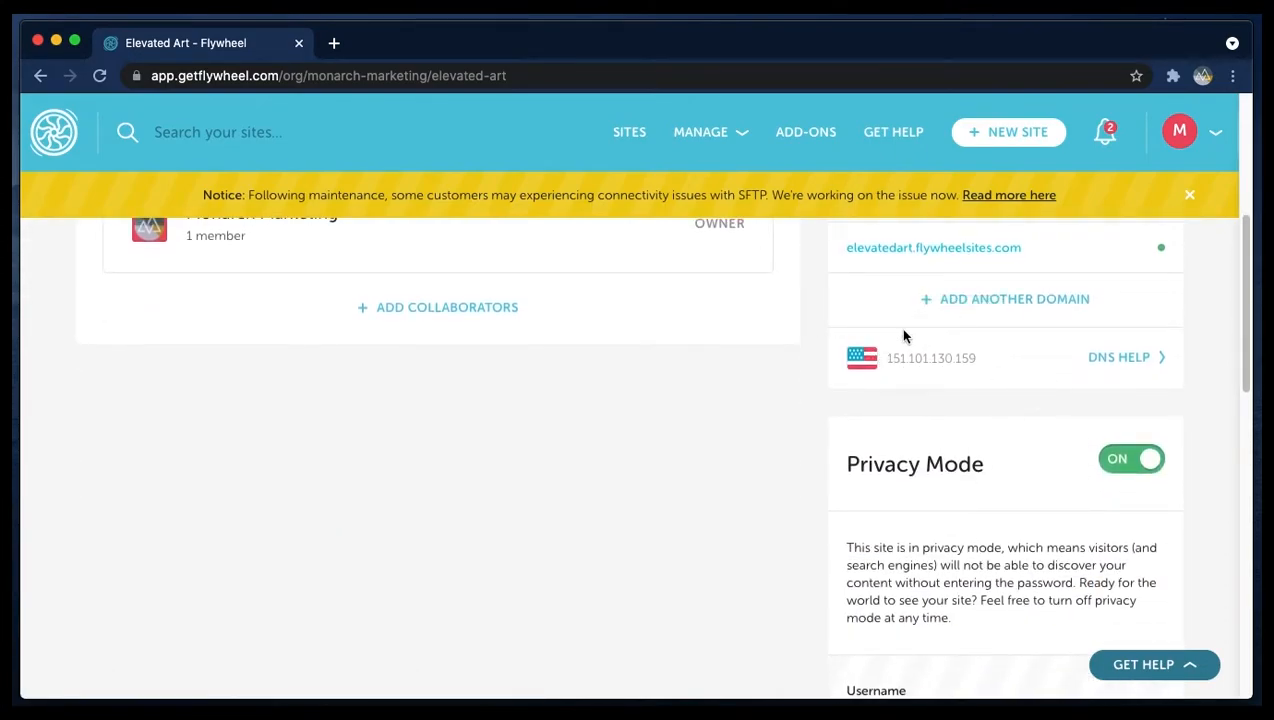
scroll(1057, 415, "down", 2)
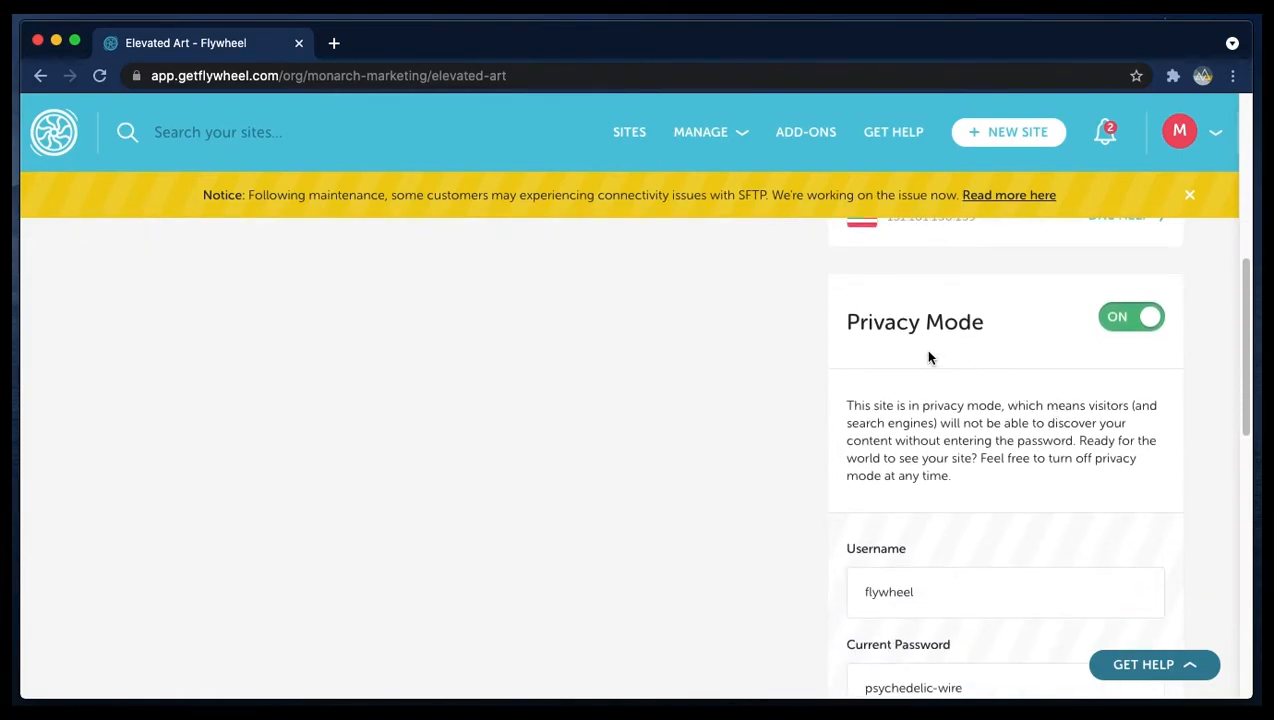
scroll(1000, 398, "down", 2)
- Open the site's flywheelsites.com address in a new tab, then return to the dashboard tab
scroll(936, 395, "up", 10)
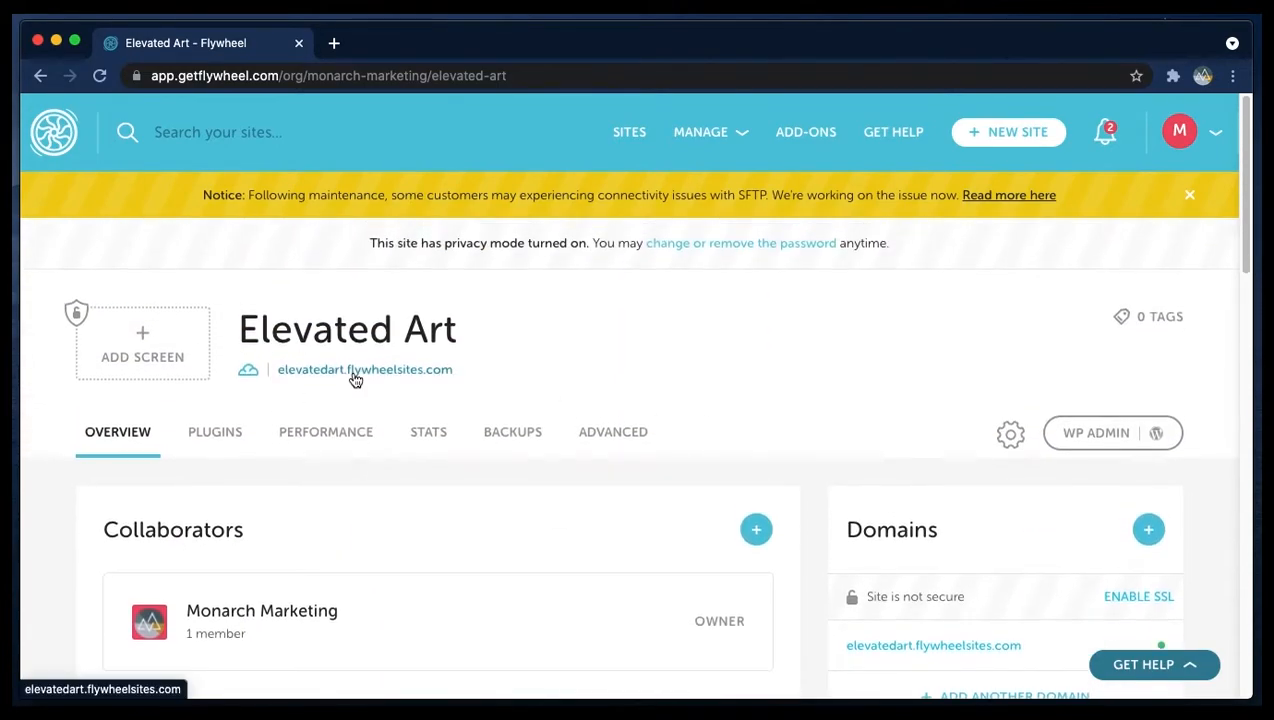
right_click(355, 374)
left_click(427, 377)
left_click(410, 43)
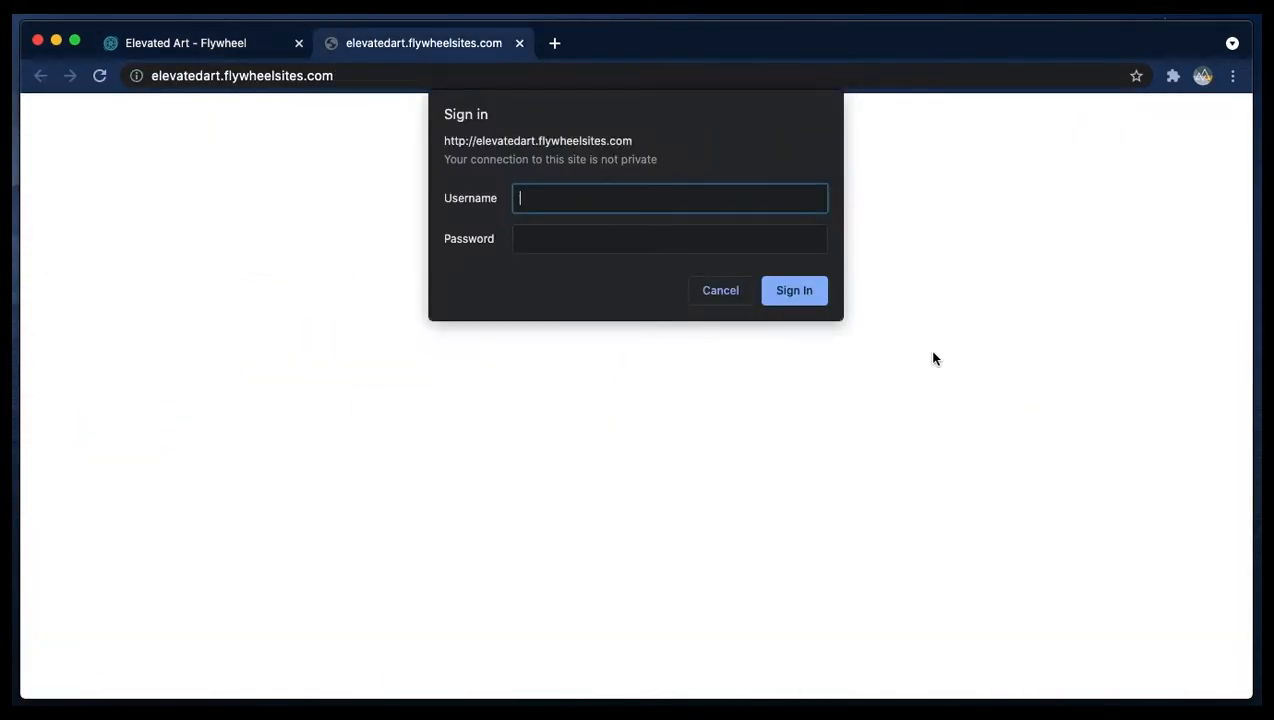
left_click(230, 43)
- Review the privacy mode credentials and open the site's Backups section
scroll(1048, 320, "down", 5)
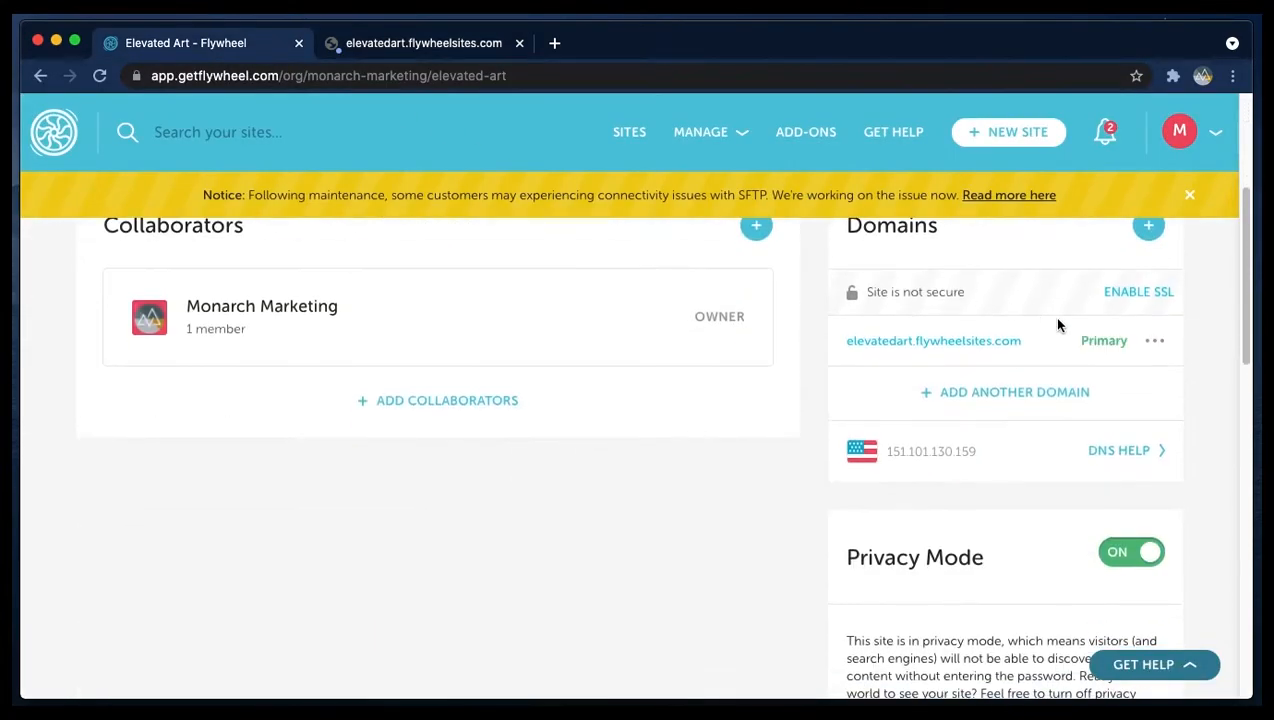
scroll(1048, 320, "down", 4)
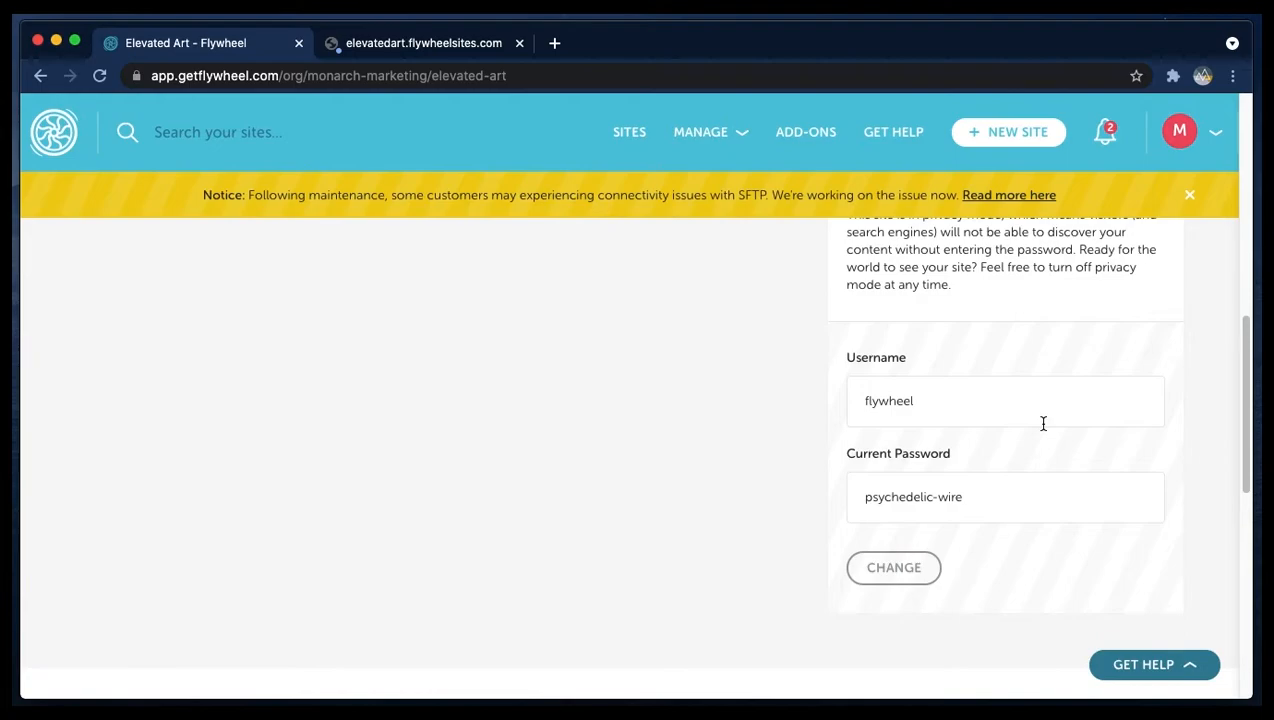
scroll(969, 436, "up", 5)
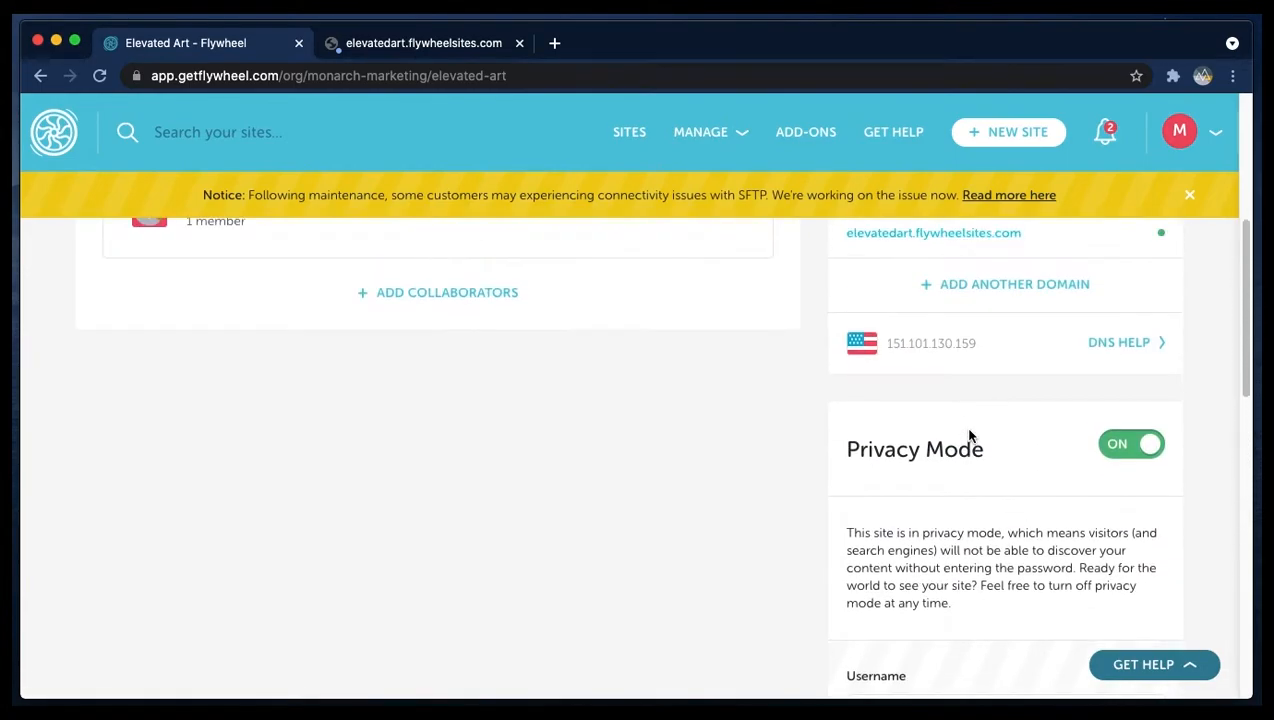
scroll(969, 436, "up", 5)
scroll(455, 293, "down", 2)
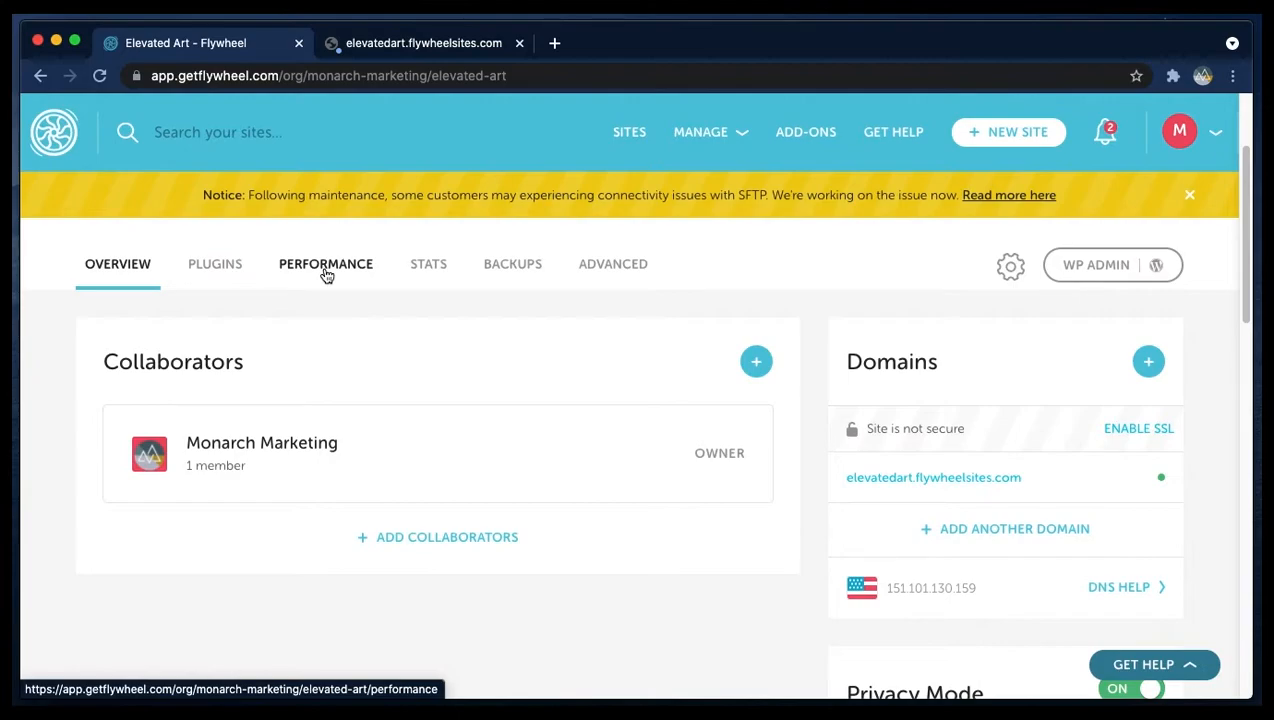
left_click(513, 263)
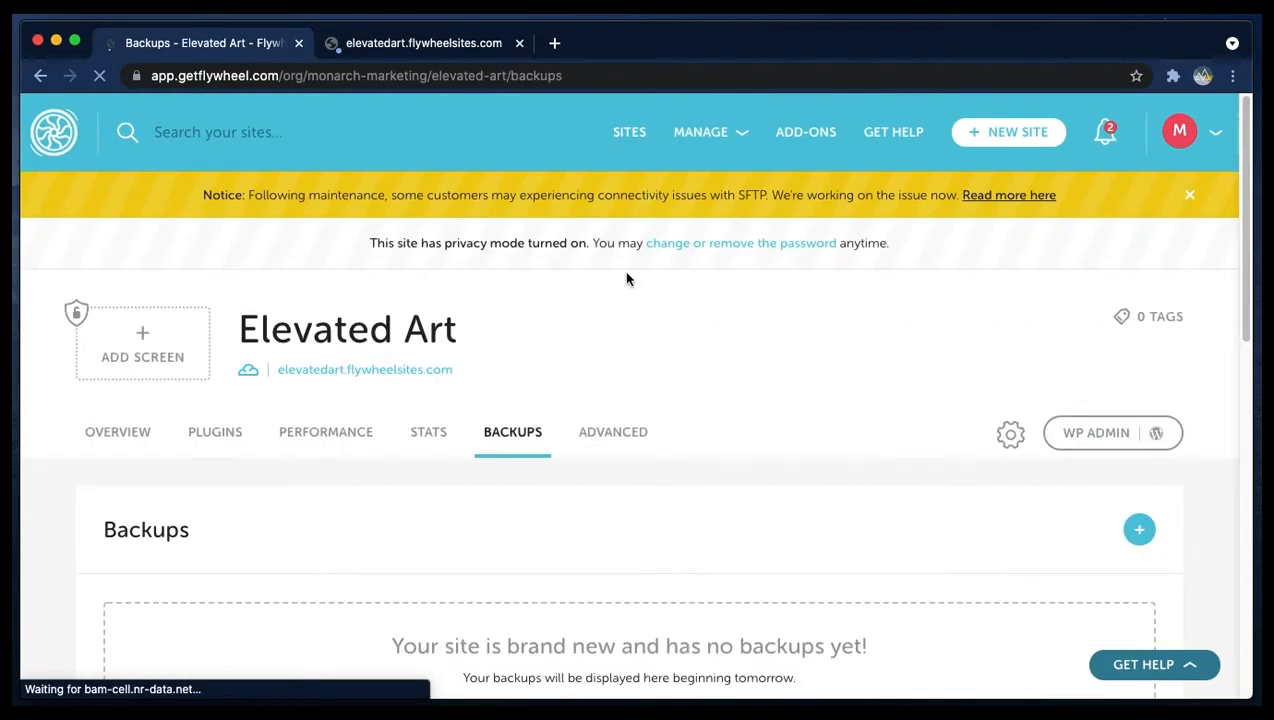
- Open the site's Advanced section and examine its quick actions, WordPress details and site options
scroll(626, 259, "down", 4)
scroll(753, 370, "up", 3)
left_click(598, 250)
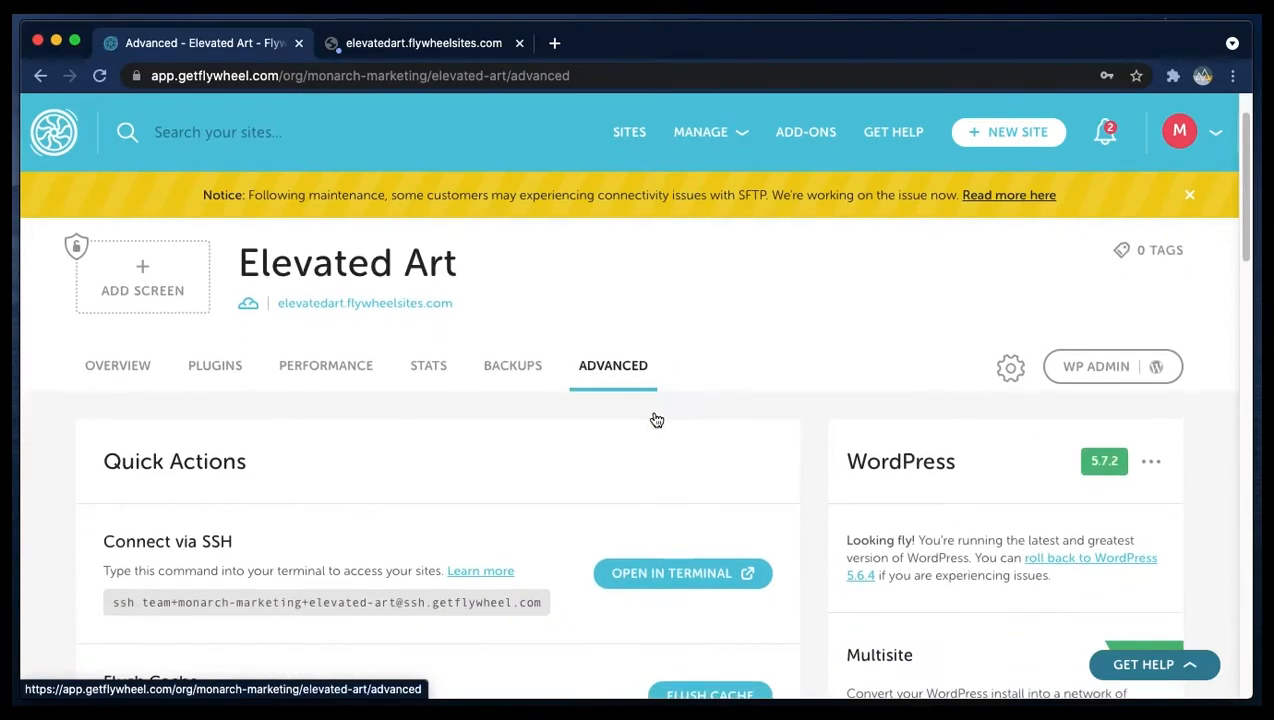
scroll(651, 418, "down", 3)
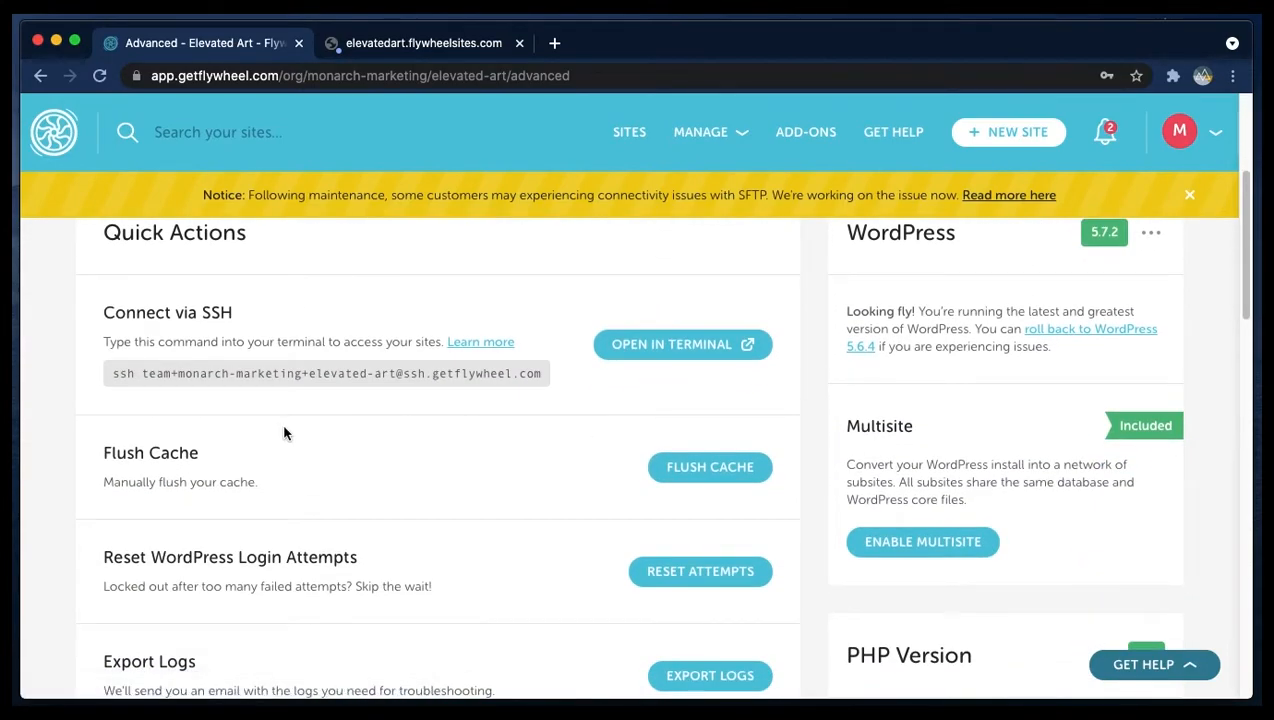
scroll(390, 480, "down", 4)
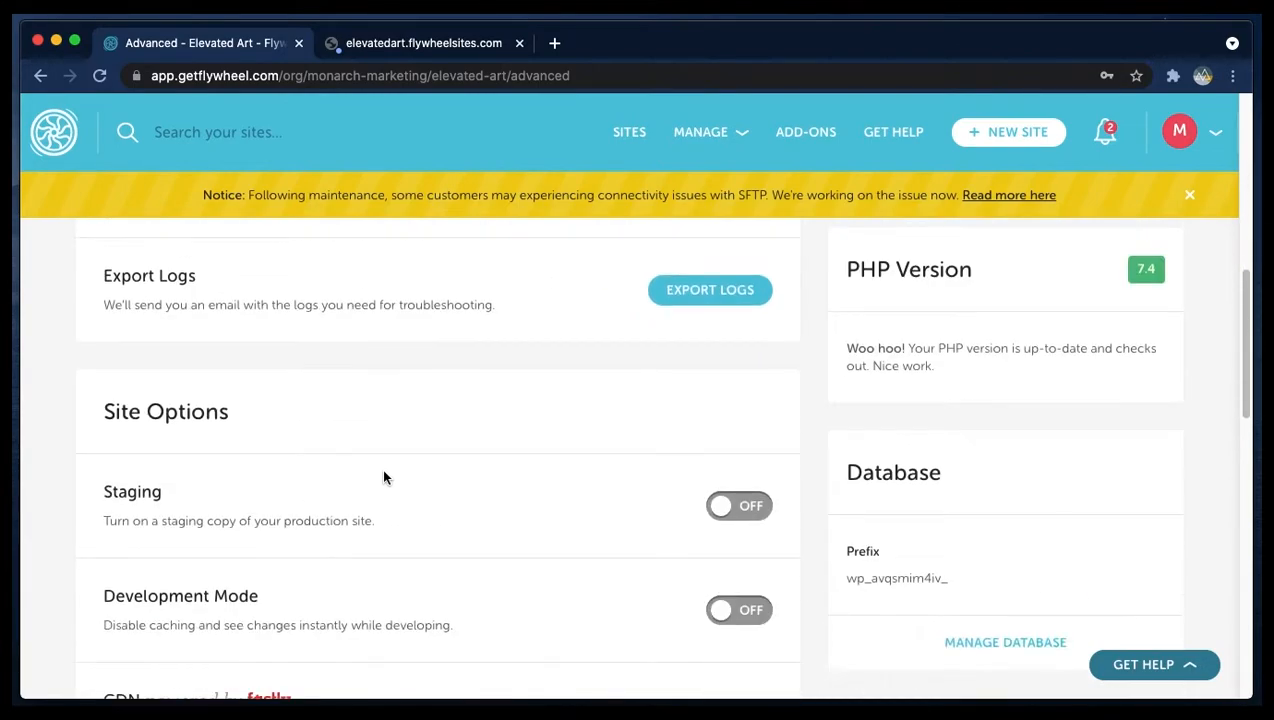
scroll(380, 470, "up", 1)
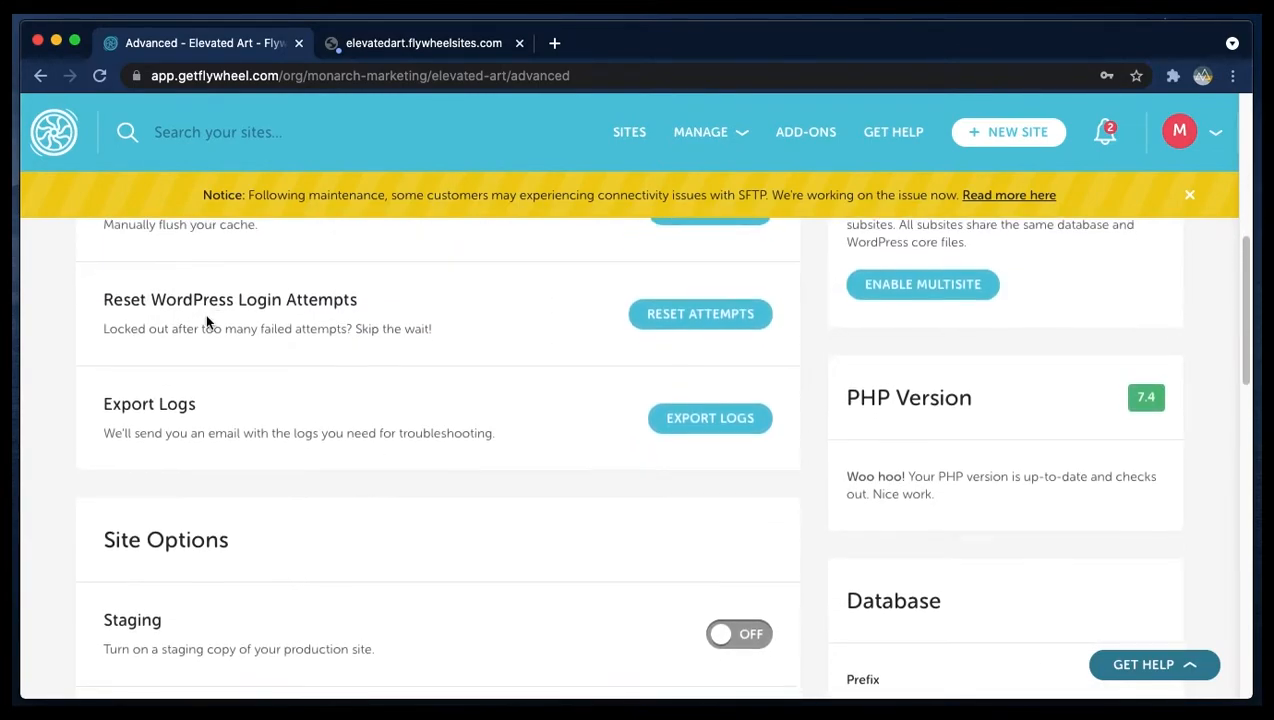
scroll(206, 318, "down", 1)
scroll(230, 335, "down", 5)
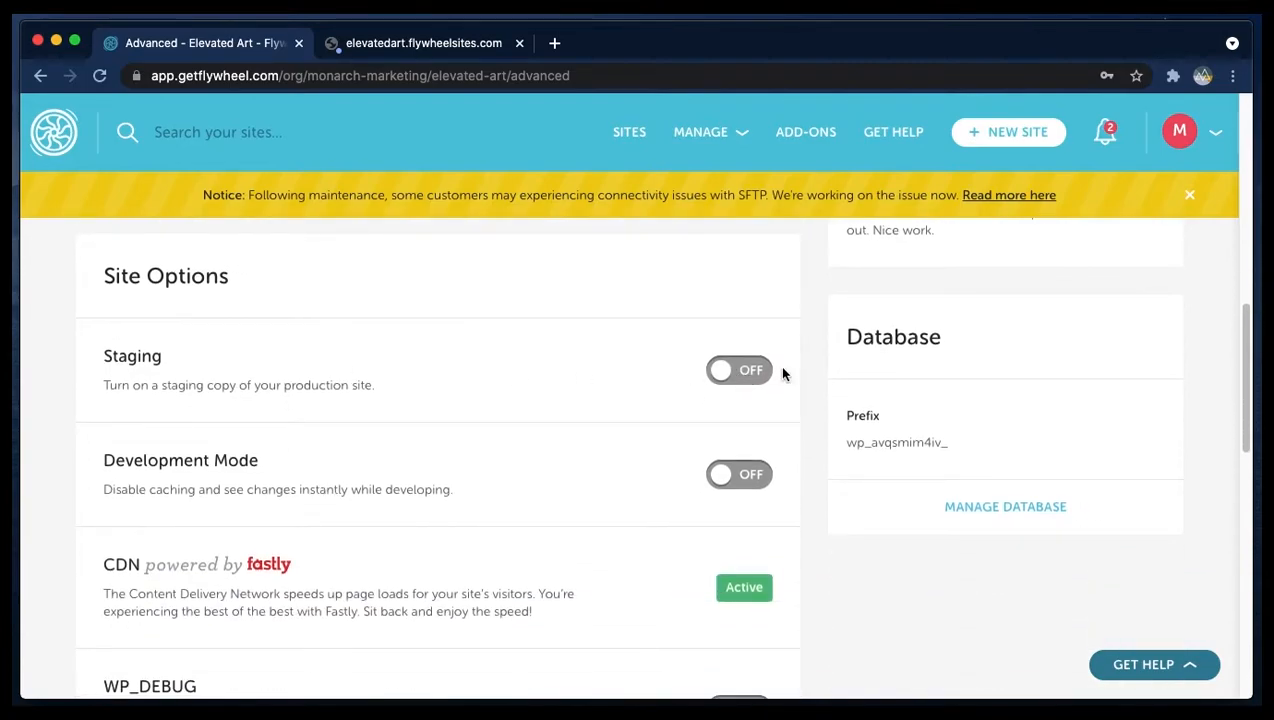
scroll(735, 450, "down", 3)
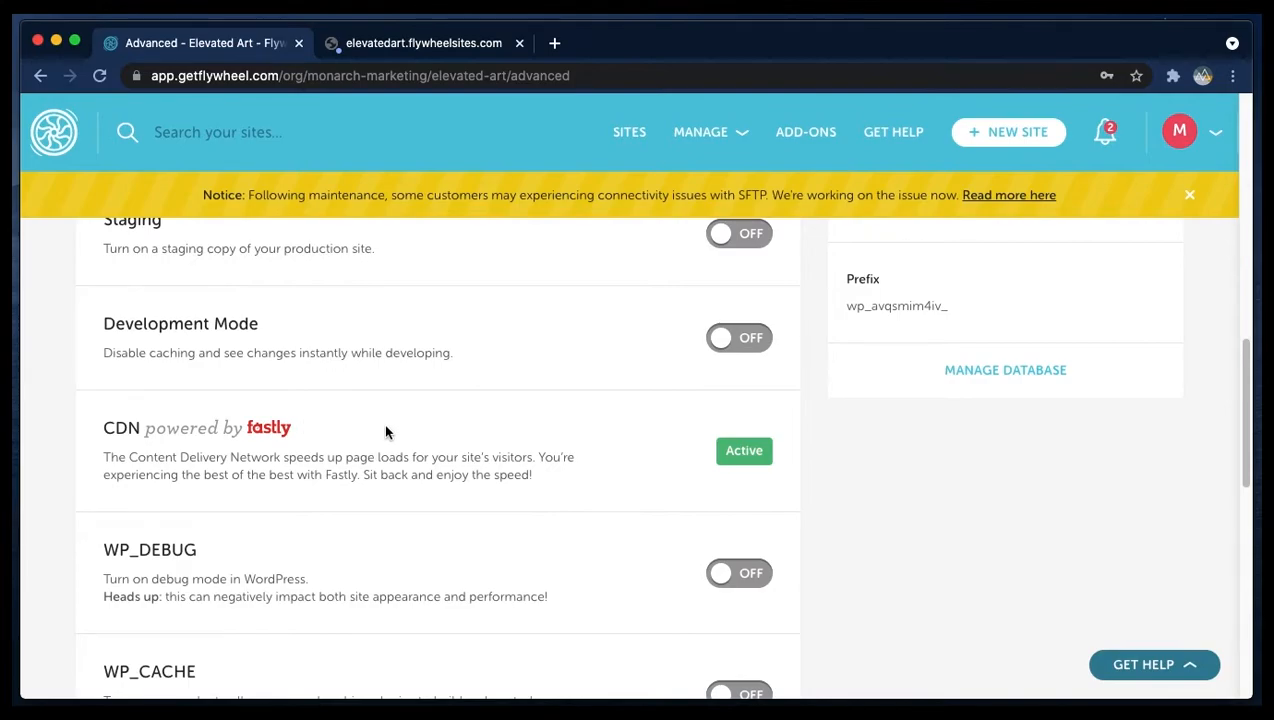
scroll(370, 420, "down", 3)
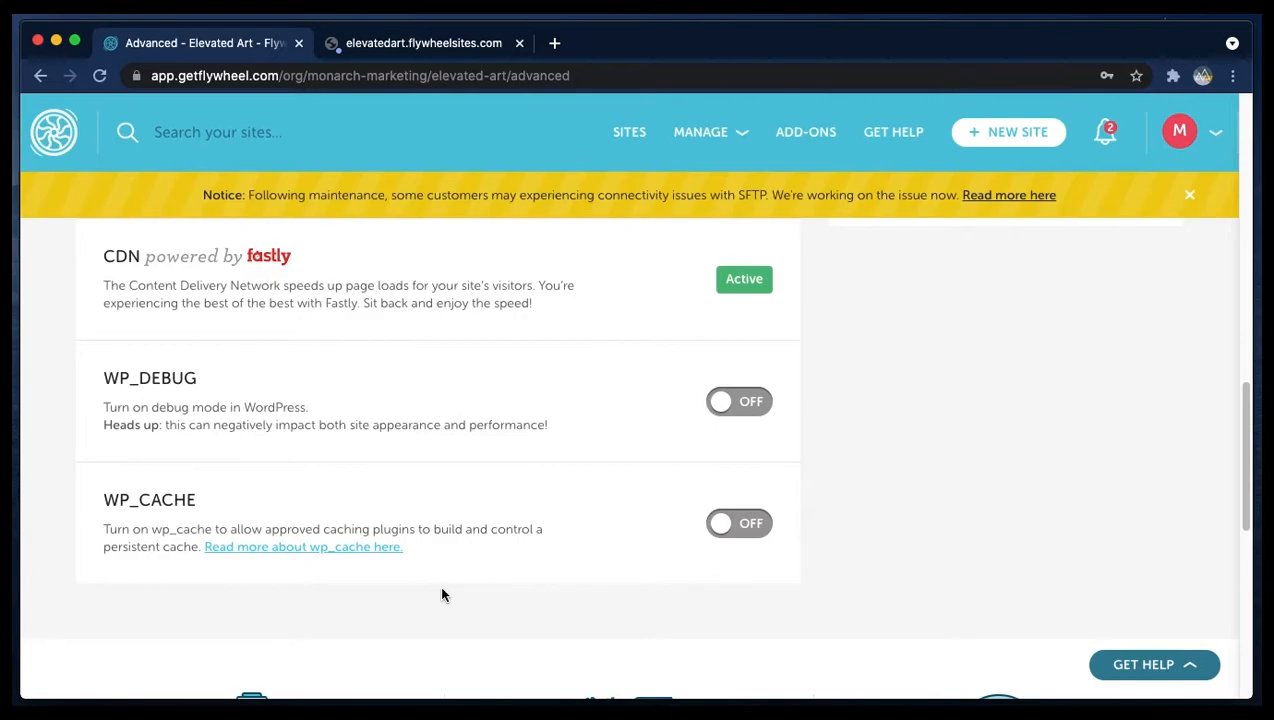
scroll(213, 589, "up", 8)
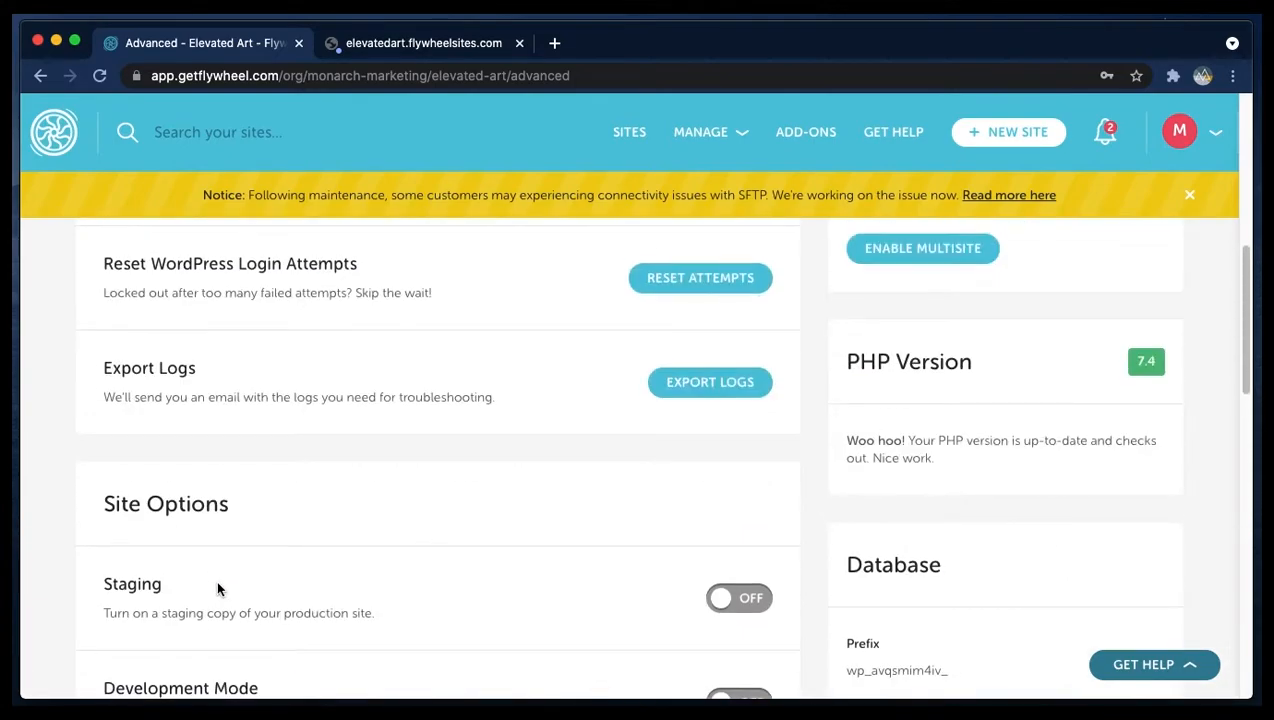
scroll(338, 577, "down", 1)
scroll(341, 490, "up", 3)
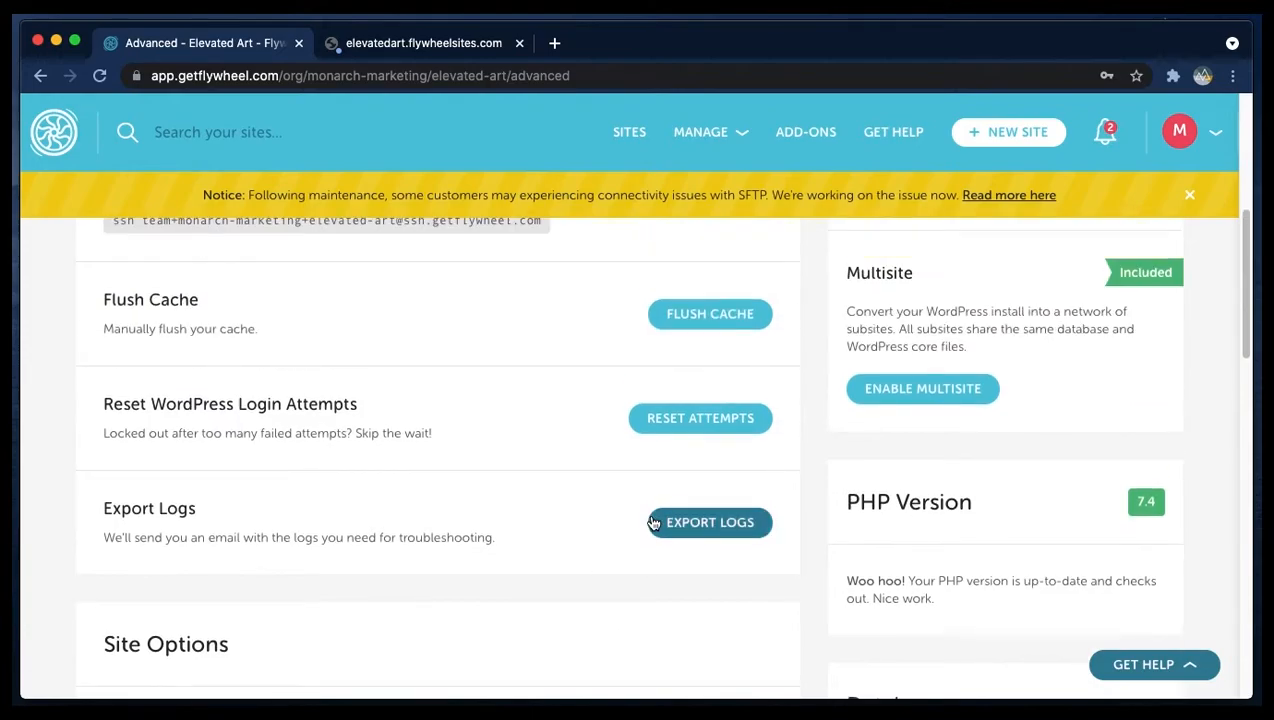
scroll(401, 282, "down", 5)
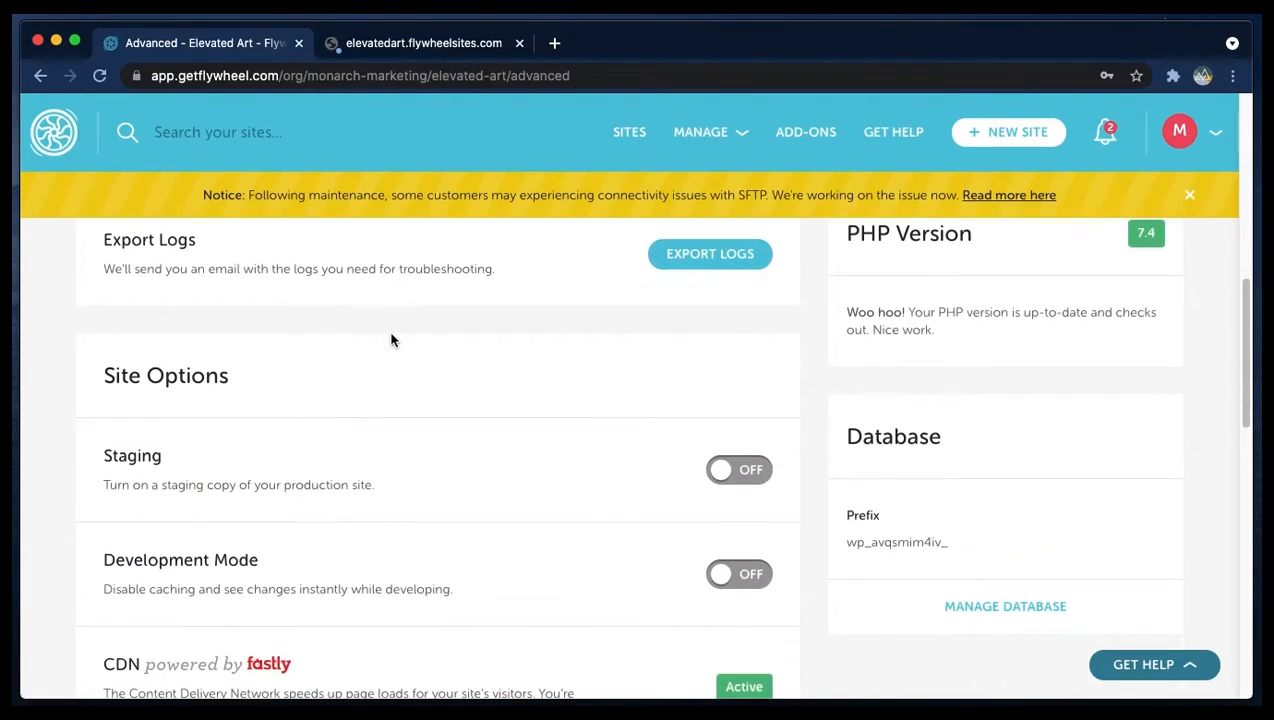
scroll(485, 460, "down", 7)
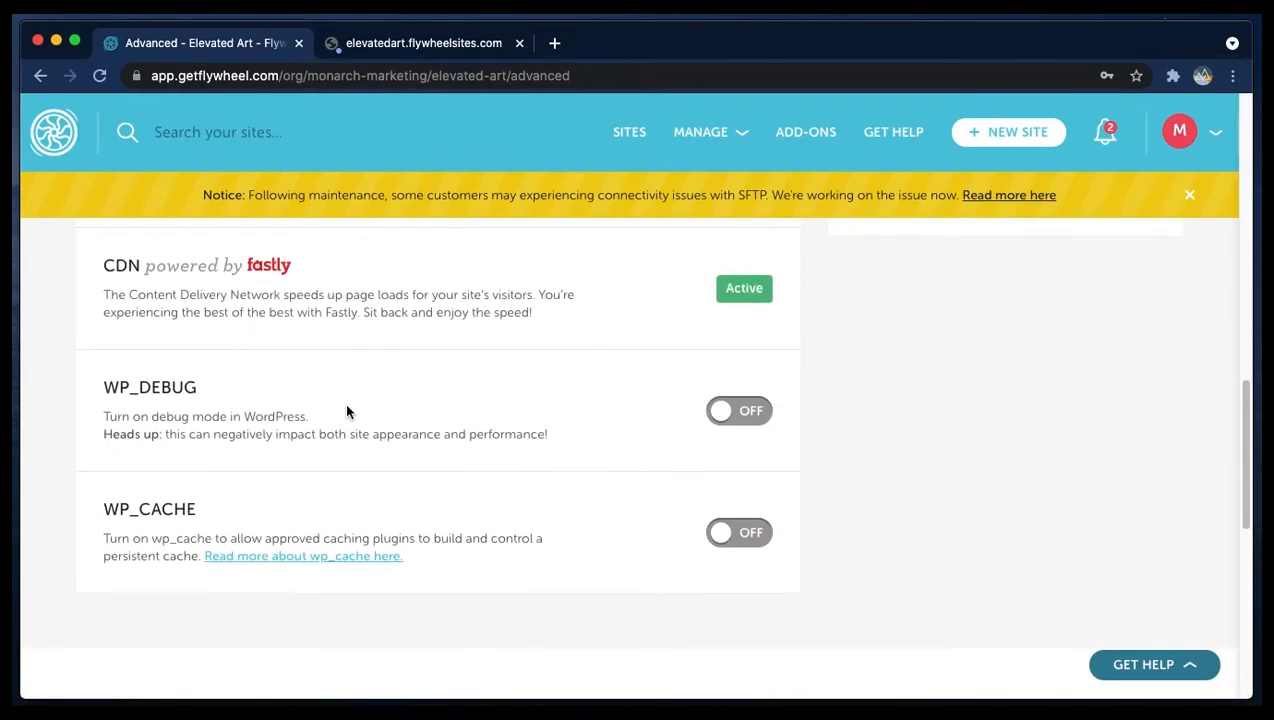
scroll(349, 410, "up", 7)
scroll(346, 410, "up", 10)
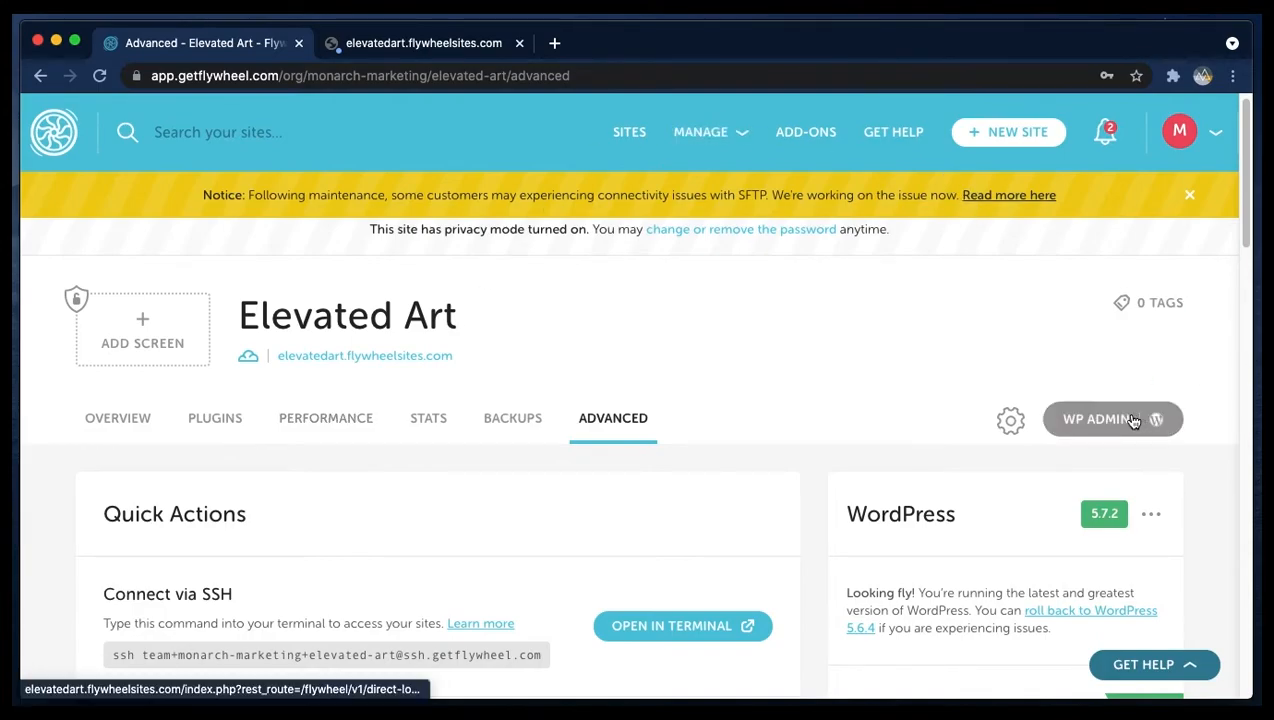
- Copy the site's flywheelsites.com address and open elevatedart.flywheelsites.com/wp-admin in the second tab
scroll(1135, 422, "down", 2)
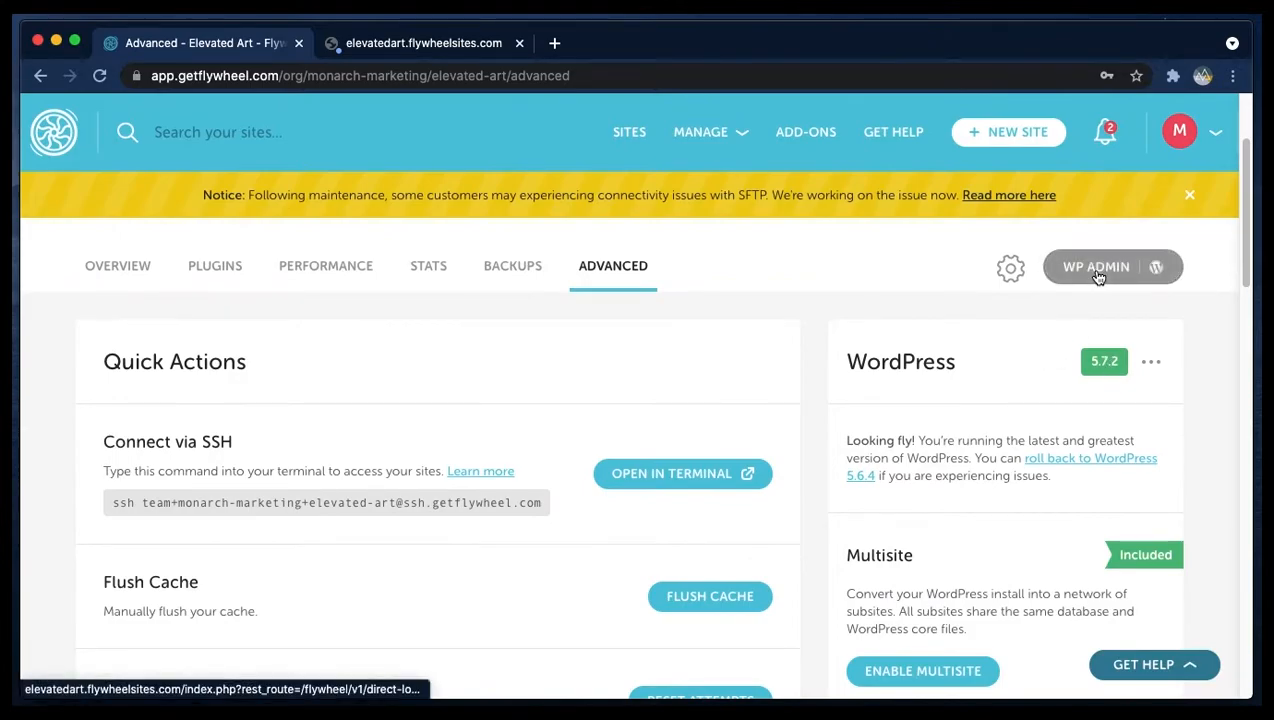
scroll(1085, 285, "up", 2)
left_click_drag(455, 373, 274, 372)
right_click(274, 372)
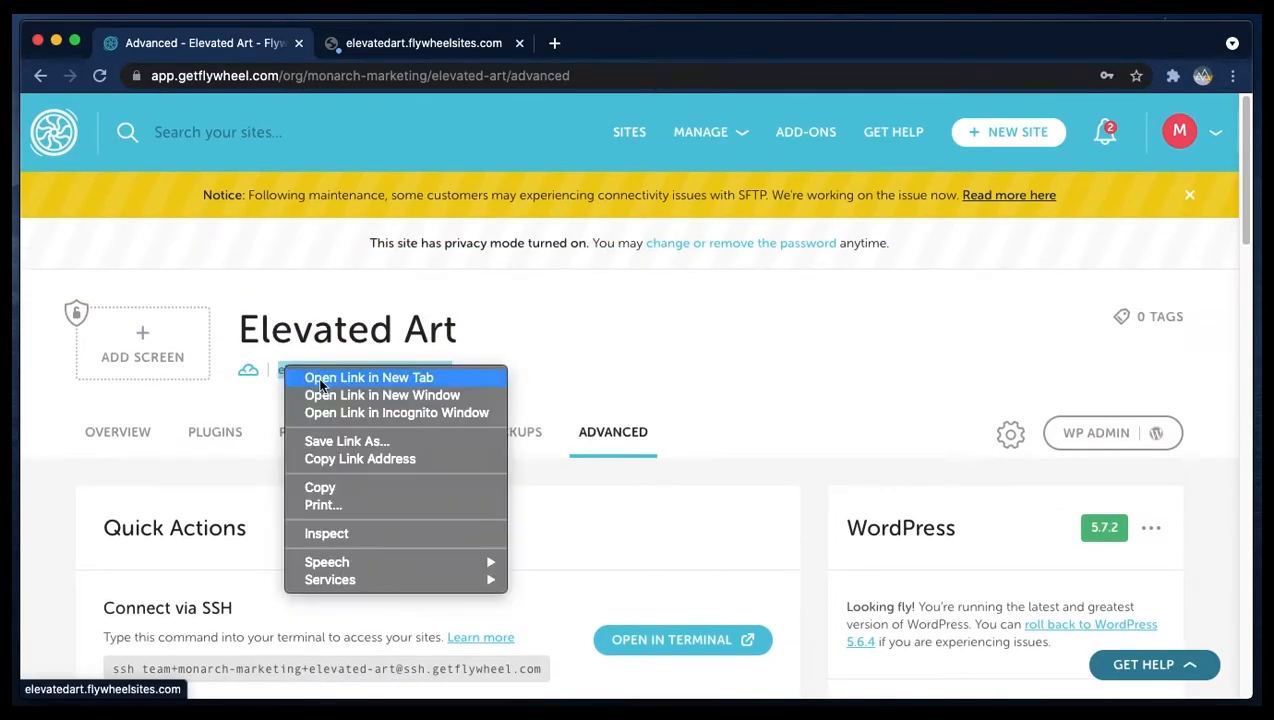
left_click(320, 487)
left_click(421, 43)
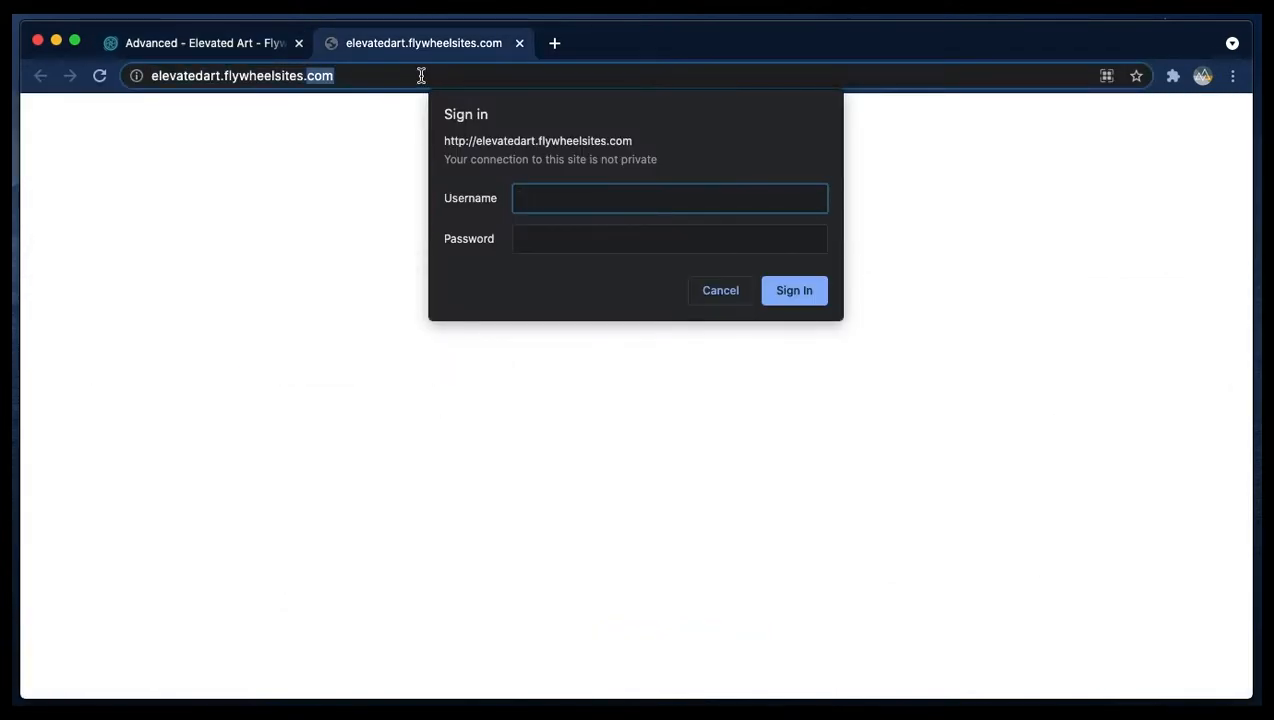
key("super+v")
triple_click(421, 76)
key("super+v")
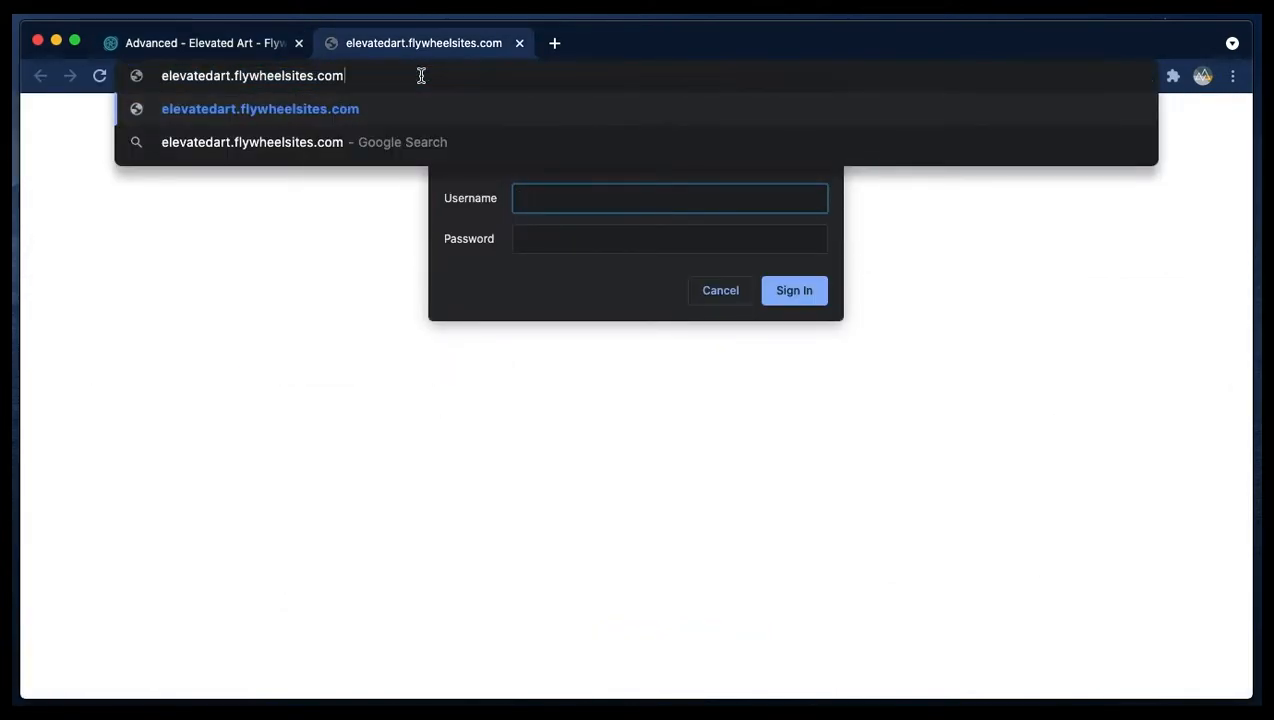
type("/wp-admin")
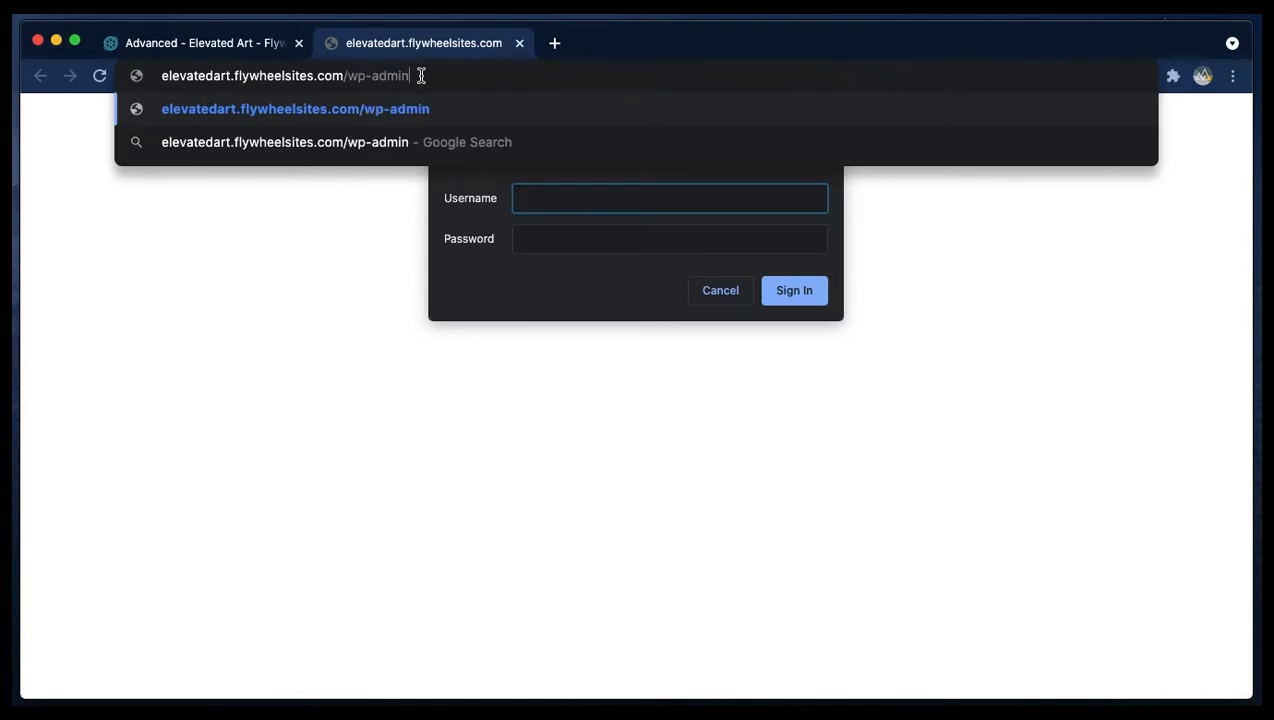
key("Return")
- Return to the site's overview in the dashboard and change the privacy mode password to a new password
left_click(200, 43)
scroll(1007, 552, "down", 10)
scroll(955, 529, "up", 10)
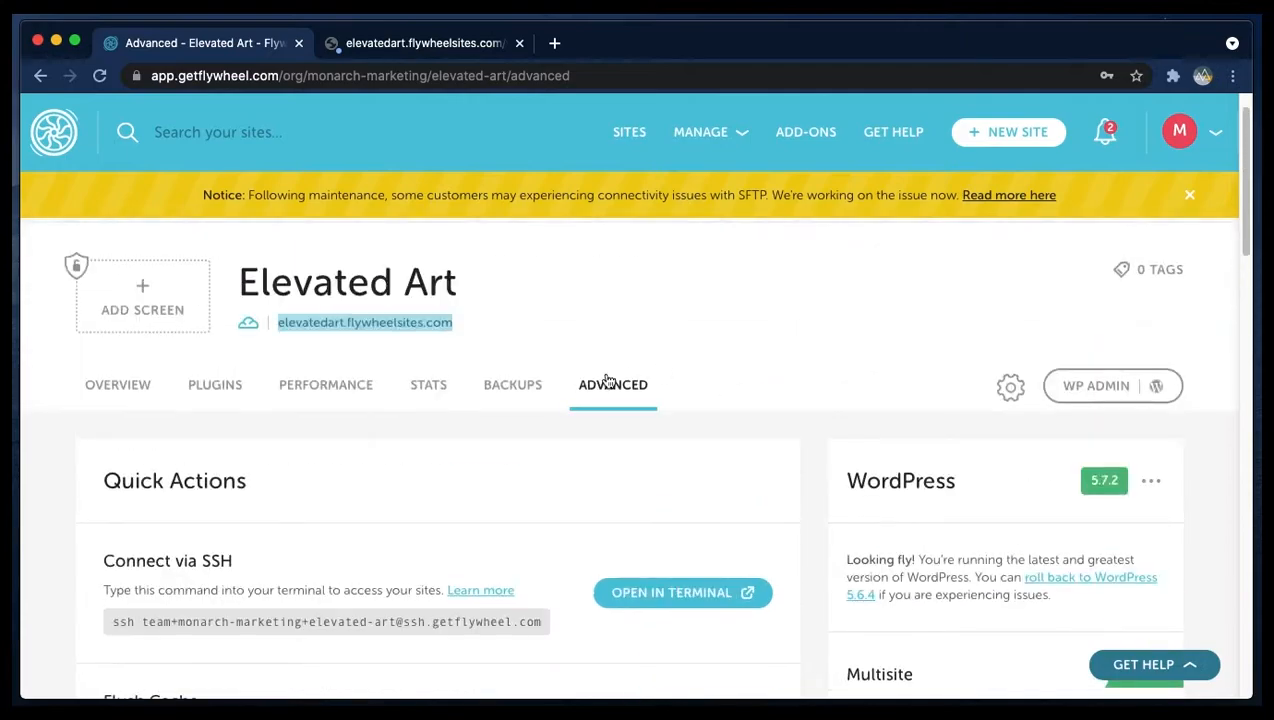
left_click(118, 385)
scroll(1008, 532, "down", 10)
scroll(964, 560, "down", 10)
scroll(953, 520, "up", 3)
double_click(928, 357)
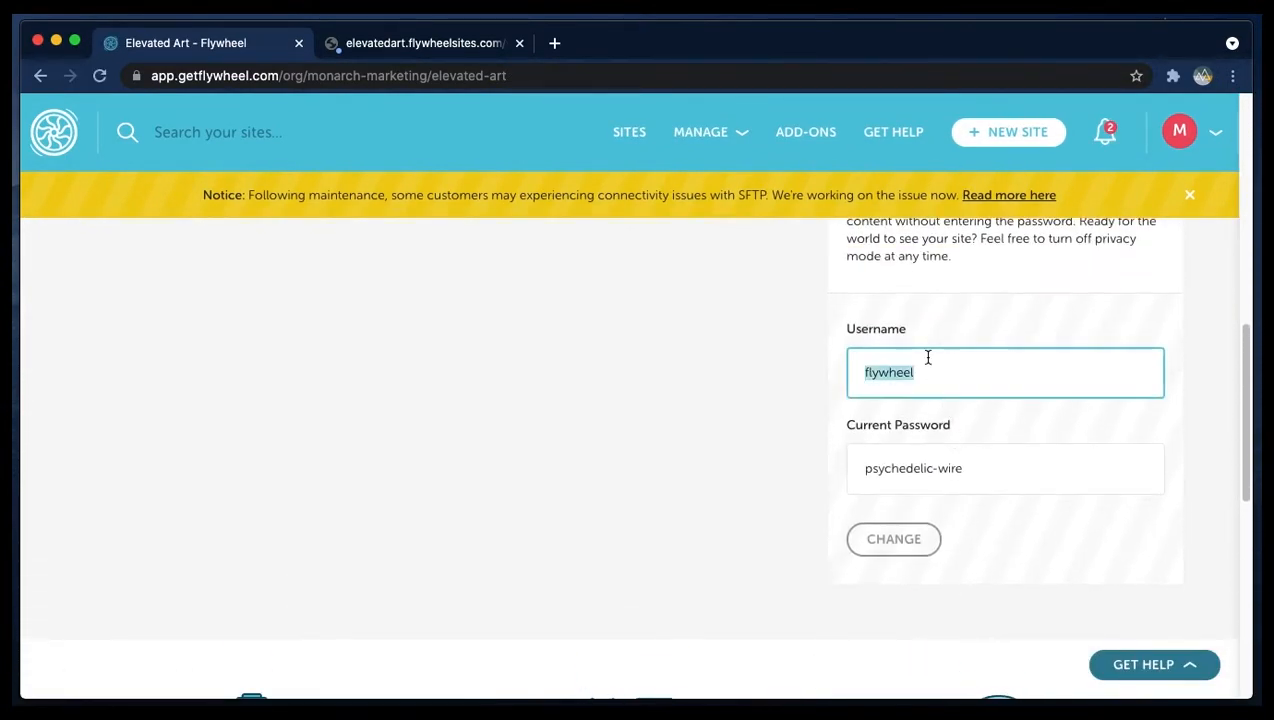
triple_click(921, 483)
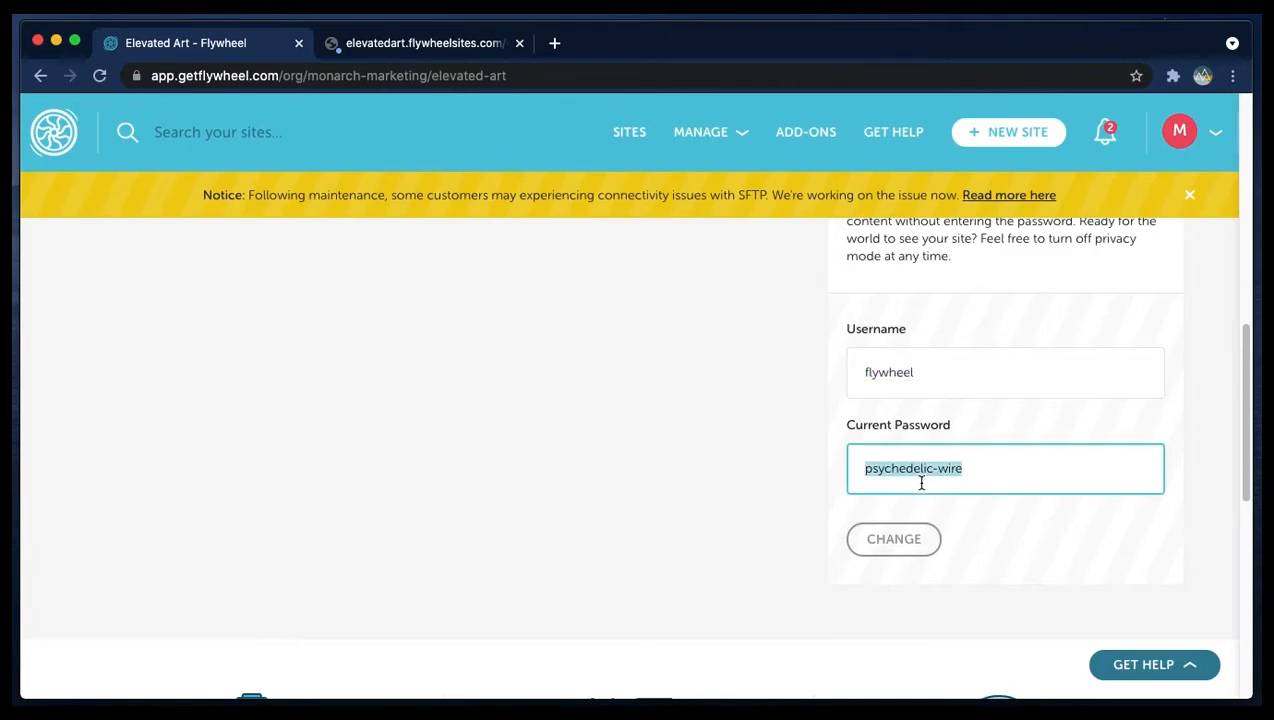
type("flywheel")
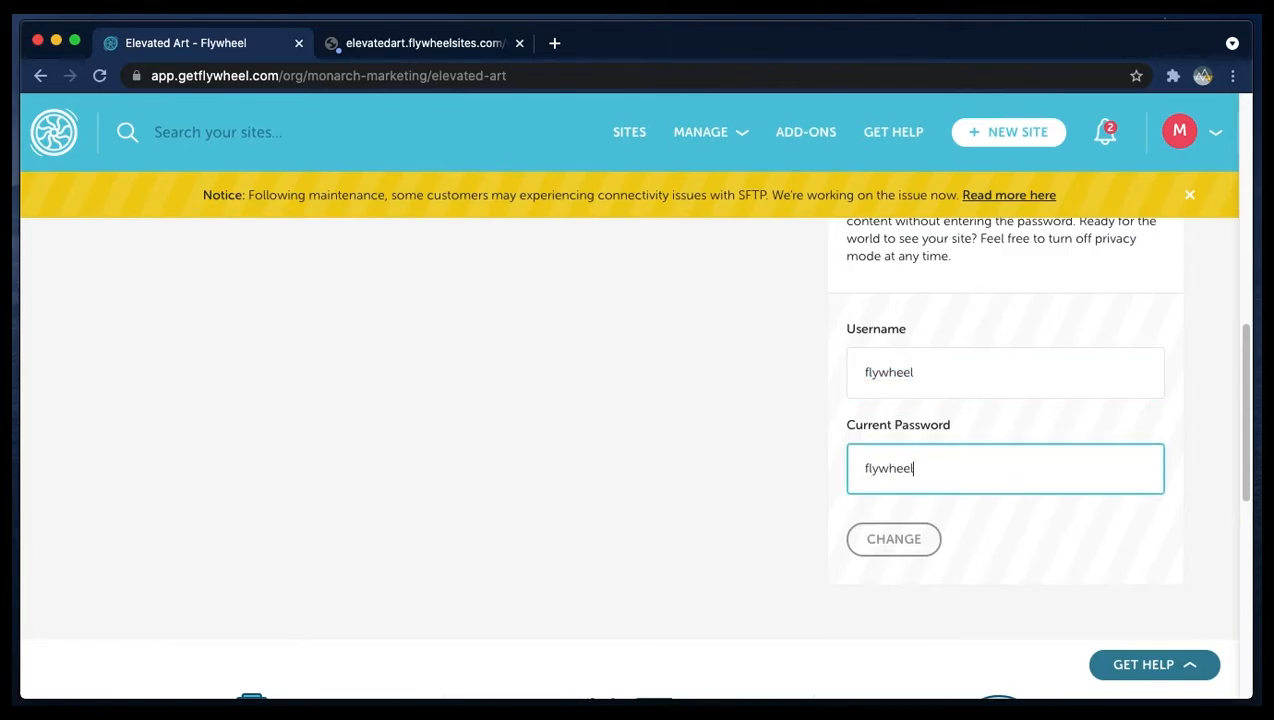
left_click(927, 538)
- Sign in to the site's privacy mode prompt with the privacy username and password
left_click(937, 378)
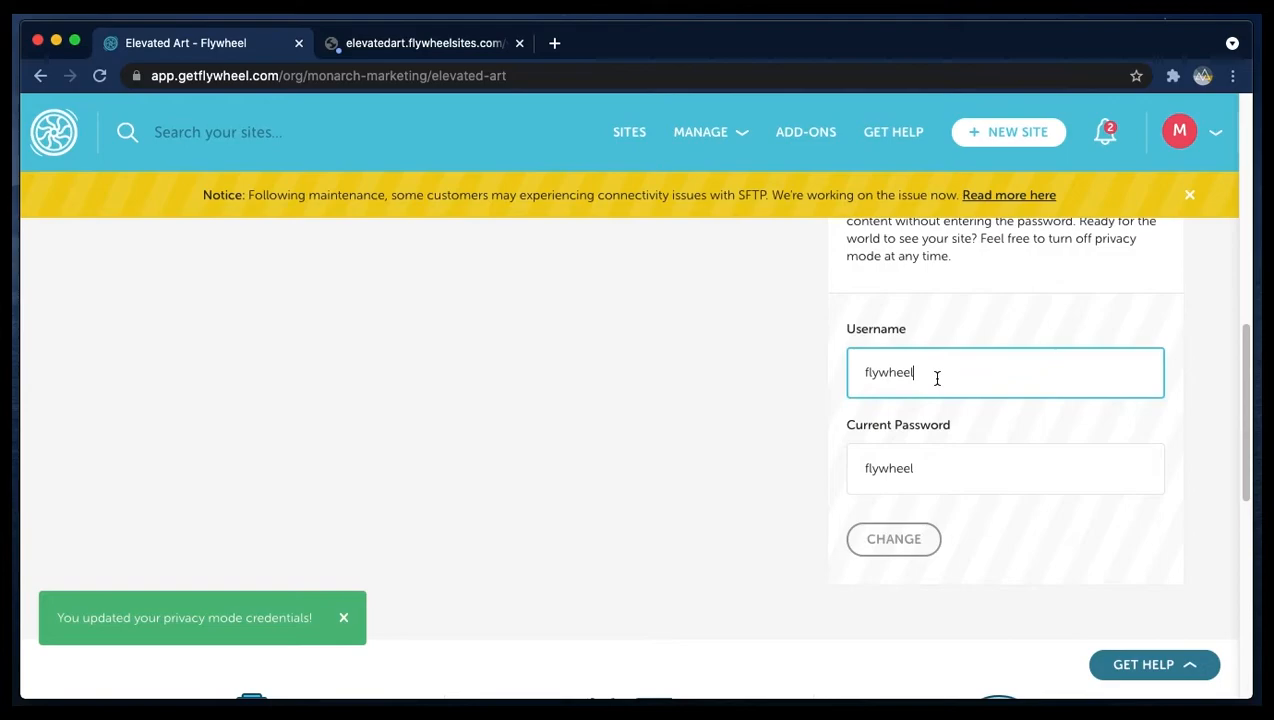
double_click(937, 378)
left_click(420, 43)
type("flywheel")
left_click(600, 231)
type("flywheel")
left_click(785, 292)
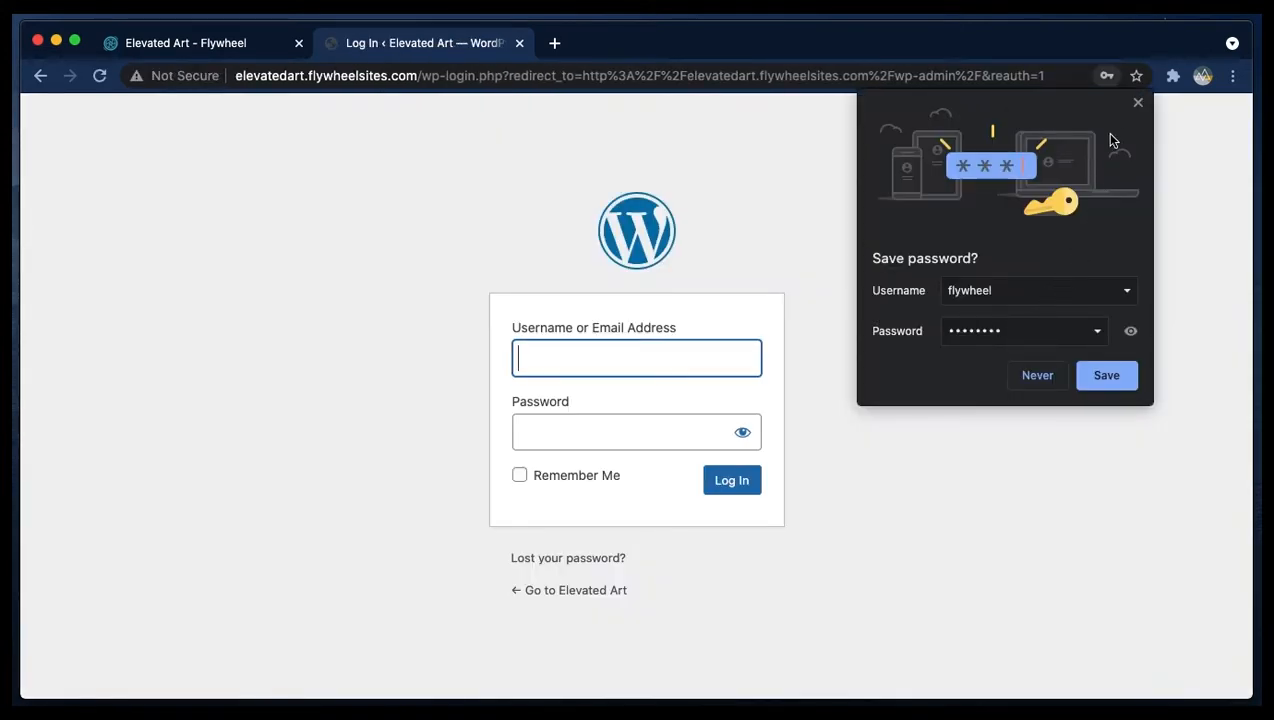
- Dismiss the save-password prompt and log in to WordPress admin with the admin username and account password
left_click(1139, 86)
left_click(1200, 178)
left_click(1140, 103)
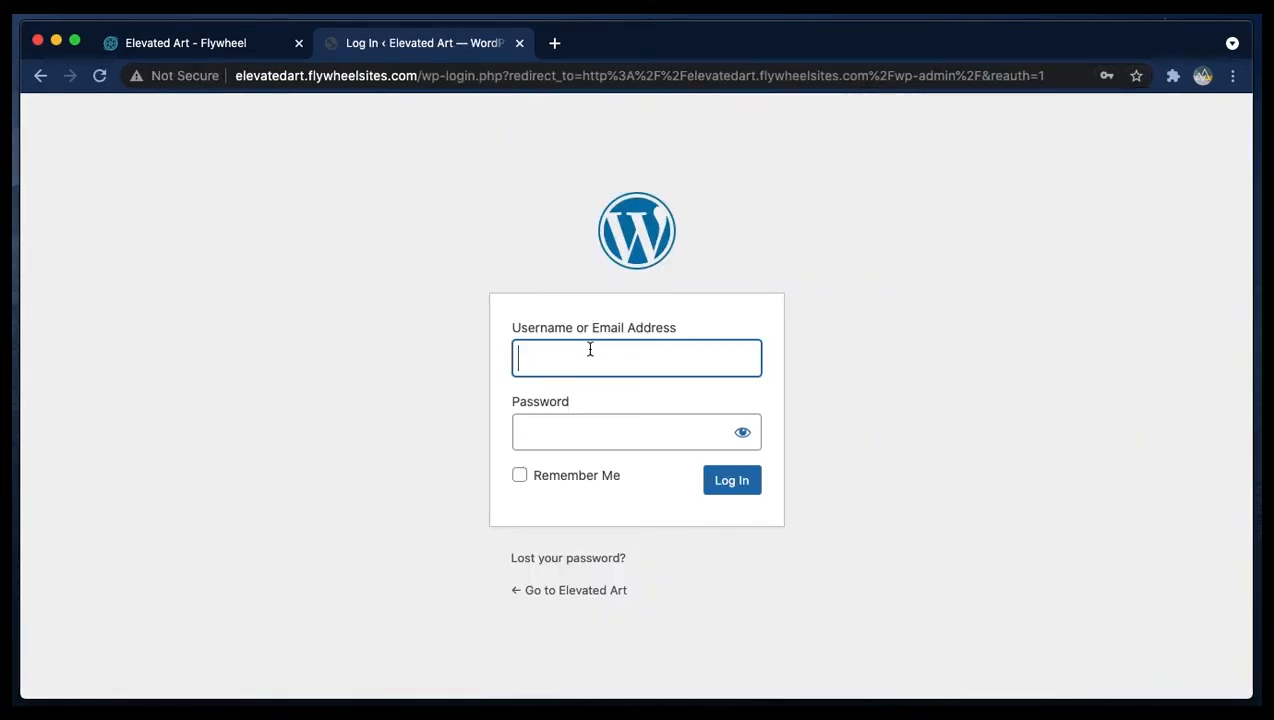
left_click(590, 348)
type("monarch")
key("Tab")
type("••••••••••••")
key("Return")
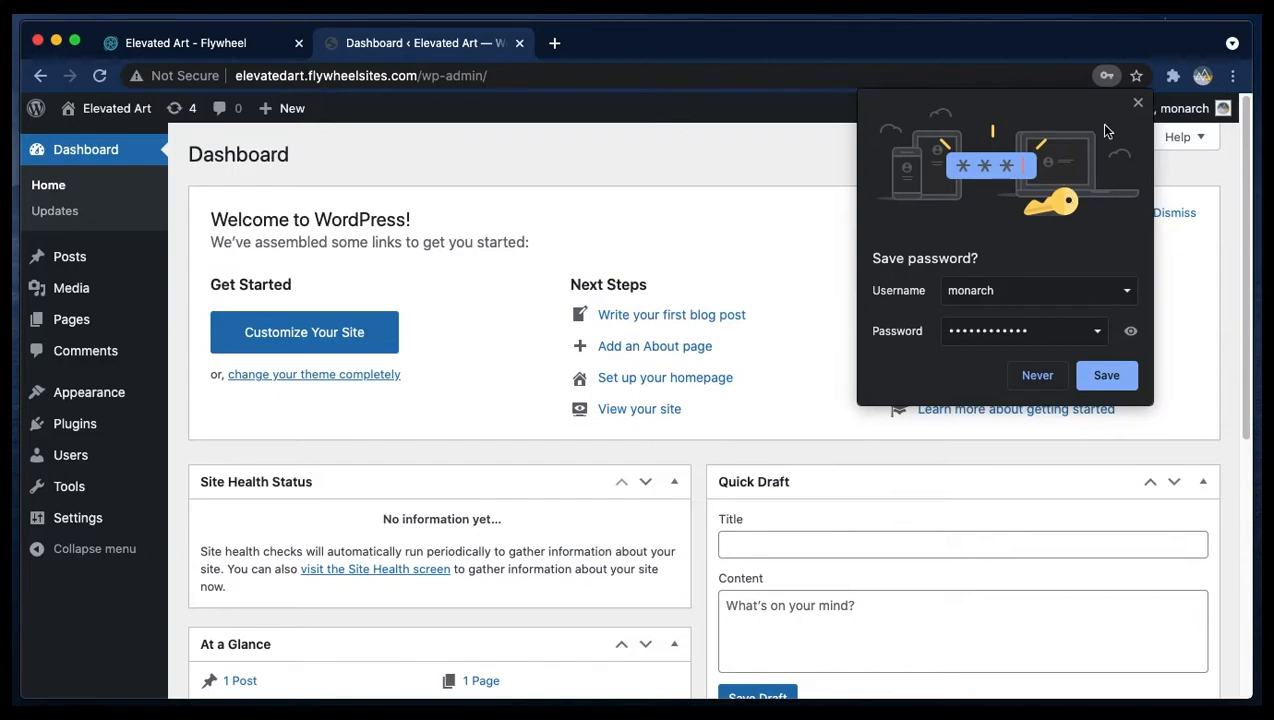
left_click(1137, 102)
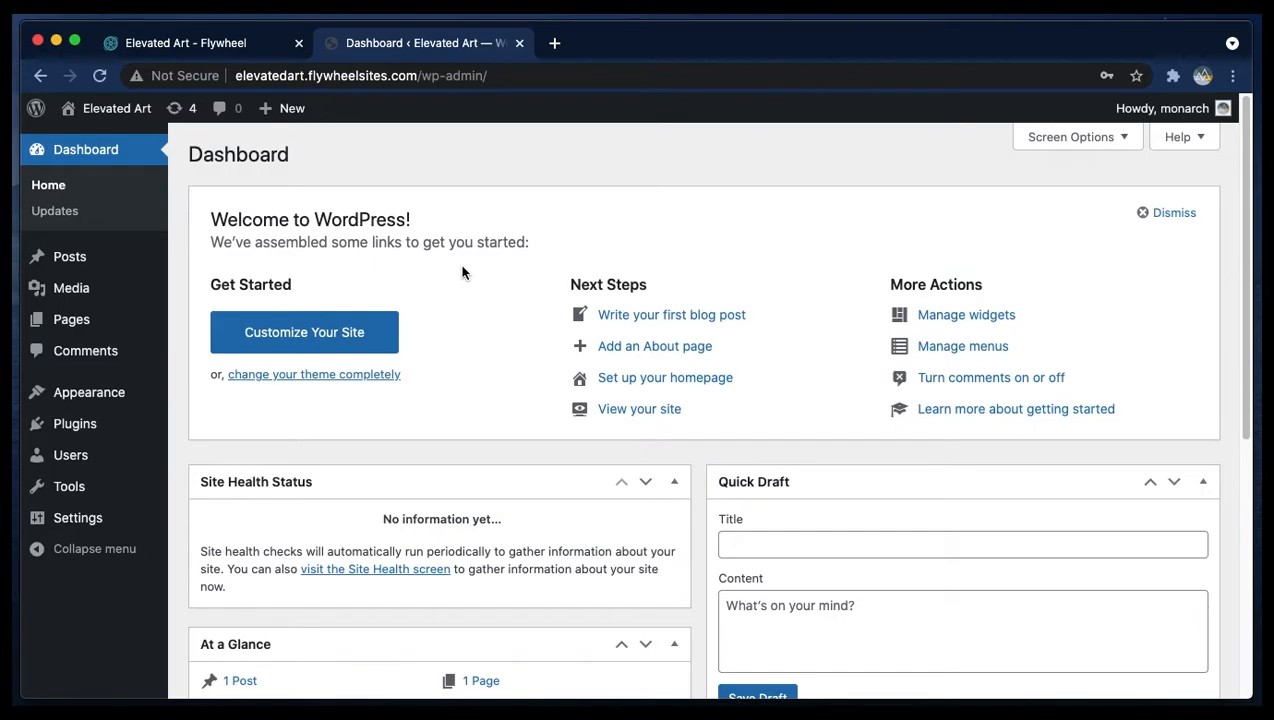
- Go to the Astra account downloads page and download the Astra Theme
mouse_move(115, 522)
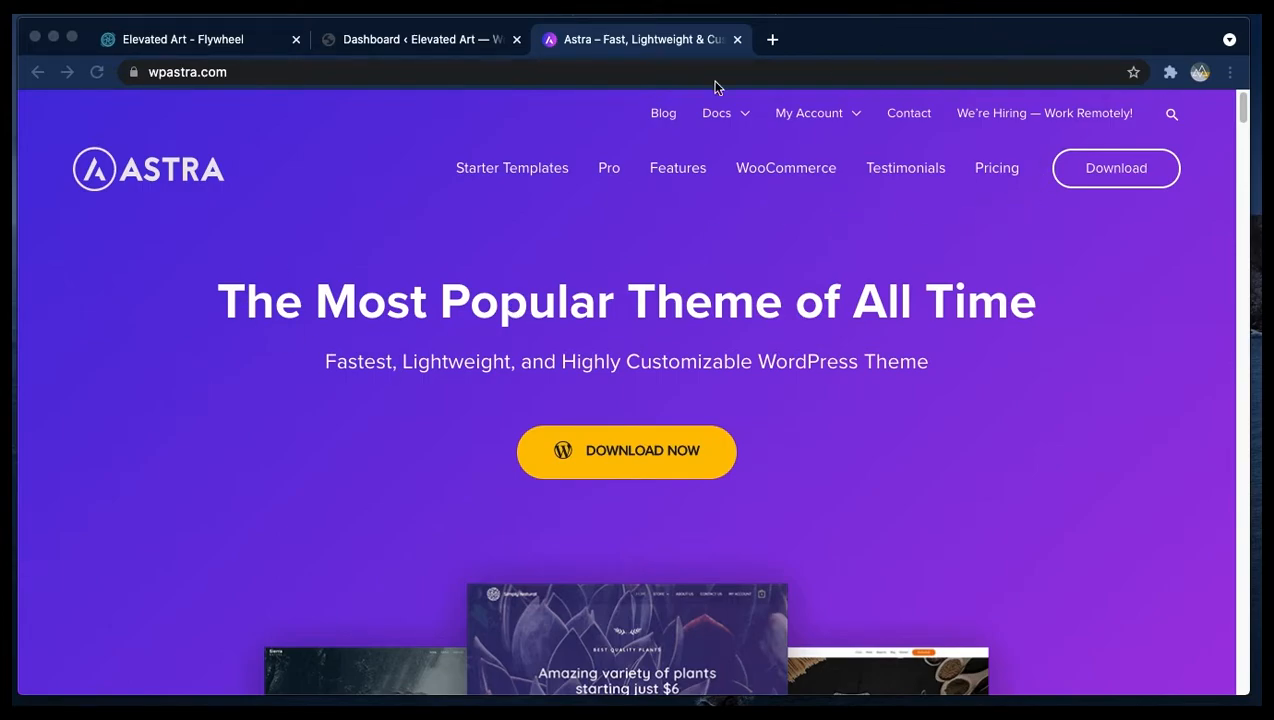
left_click(810, 119)
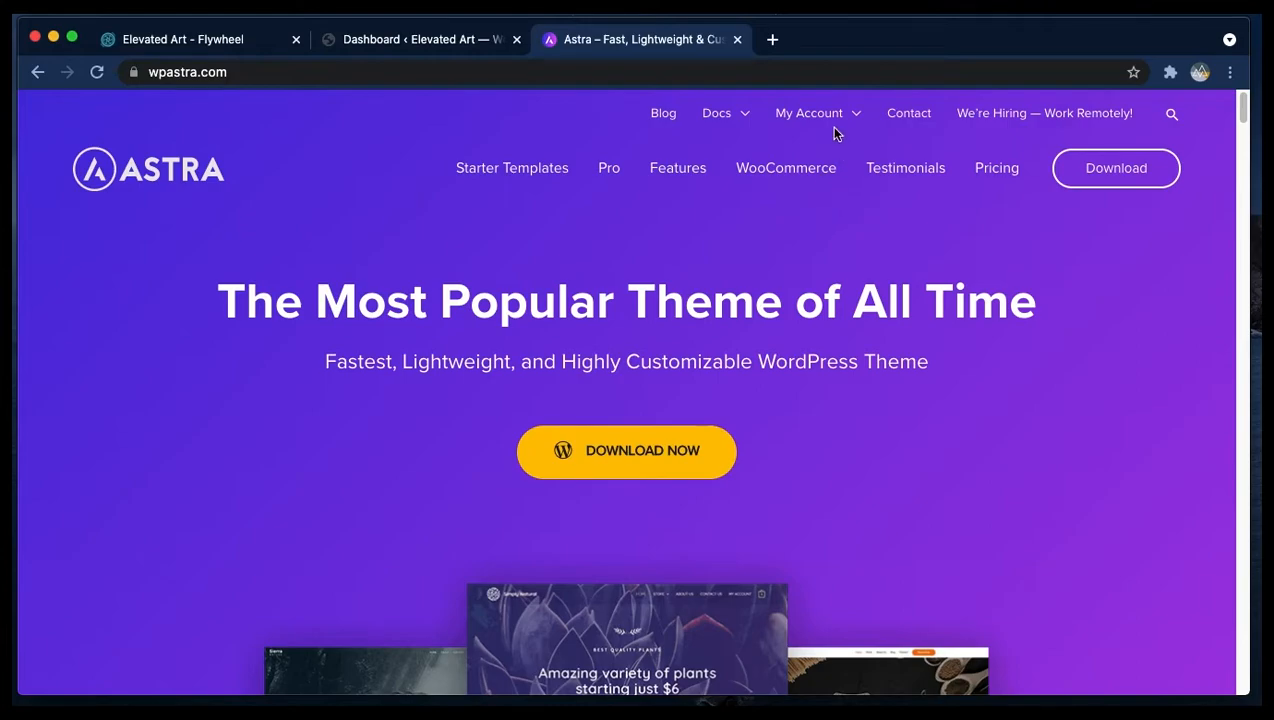
left_click(1104, 166)
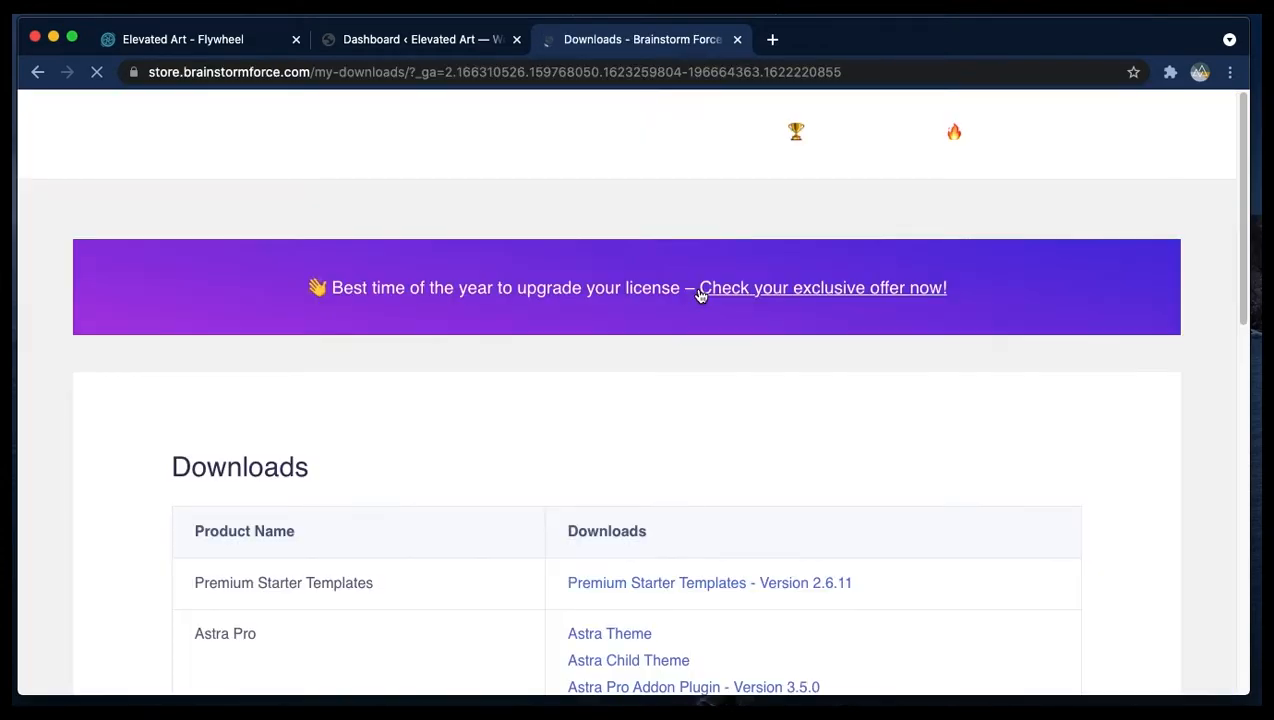
scroll(677, 381, "down", 3)
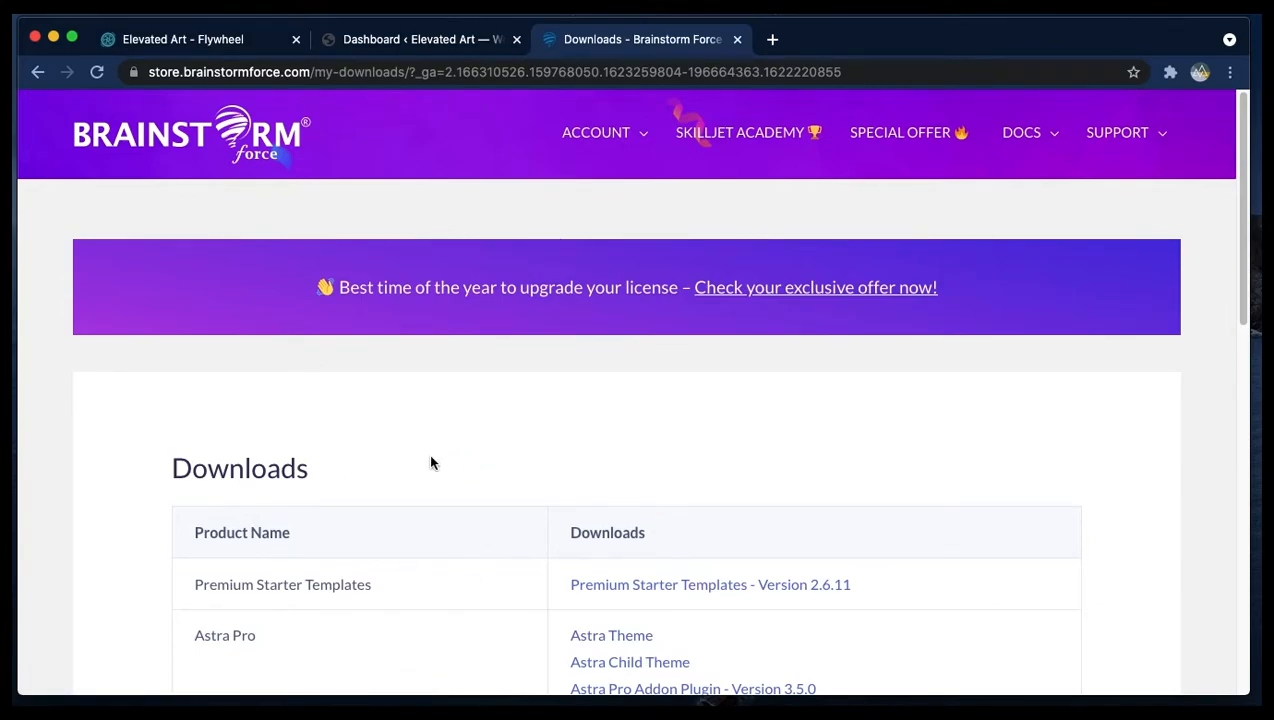
mouse_move(618, 136)
left_click(622, 188)
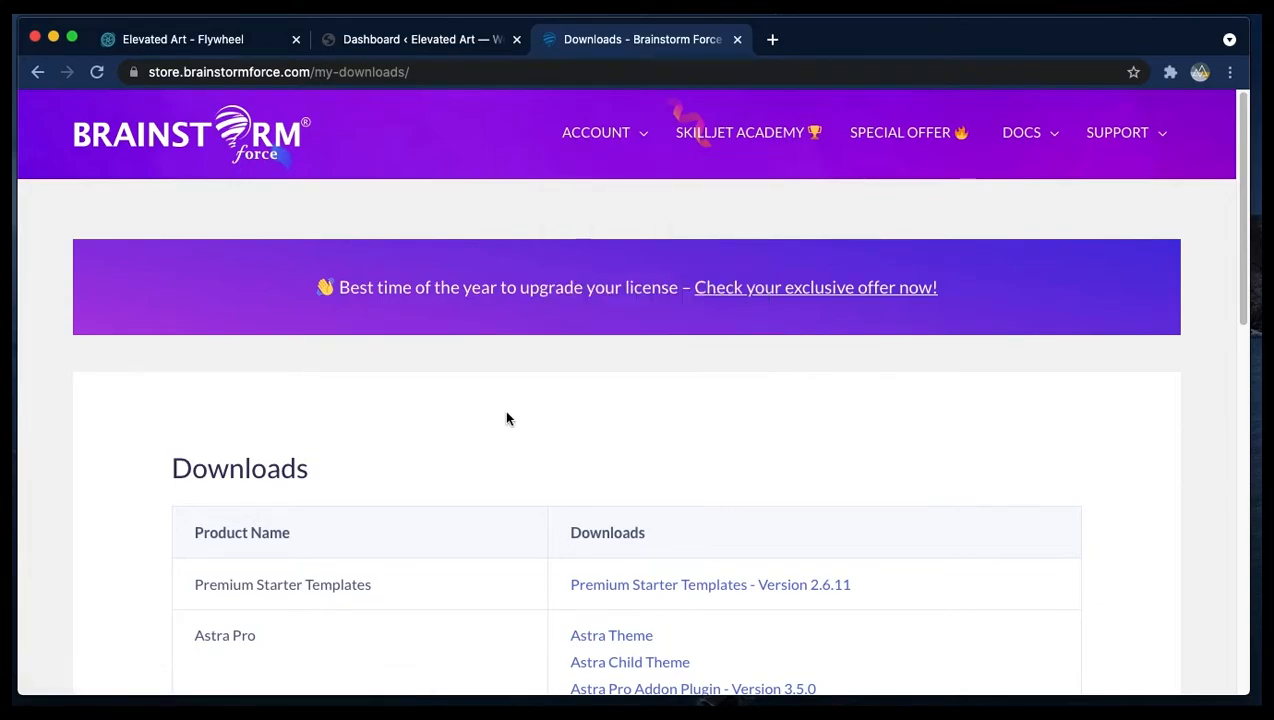
scroll(506, 418, "down", 3)
left_click(604, 458)
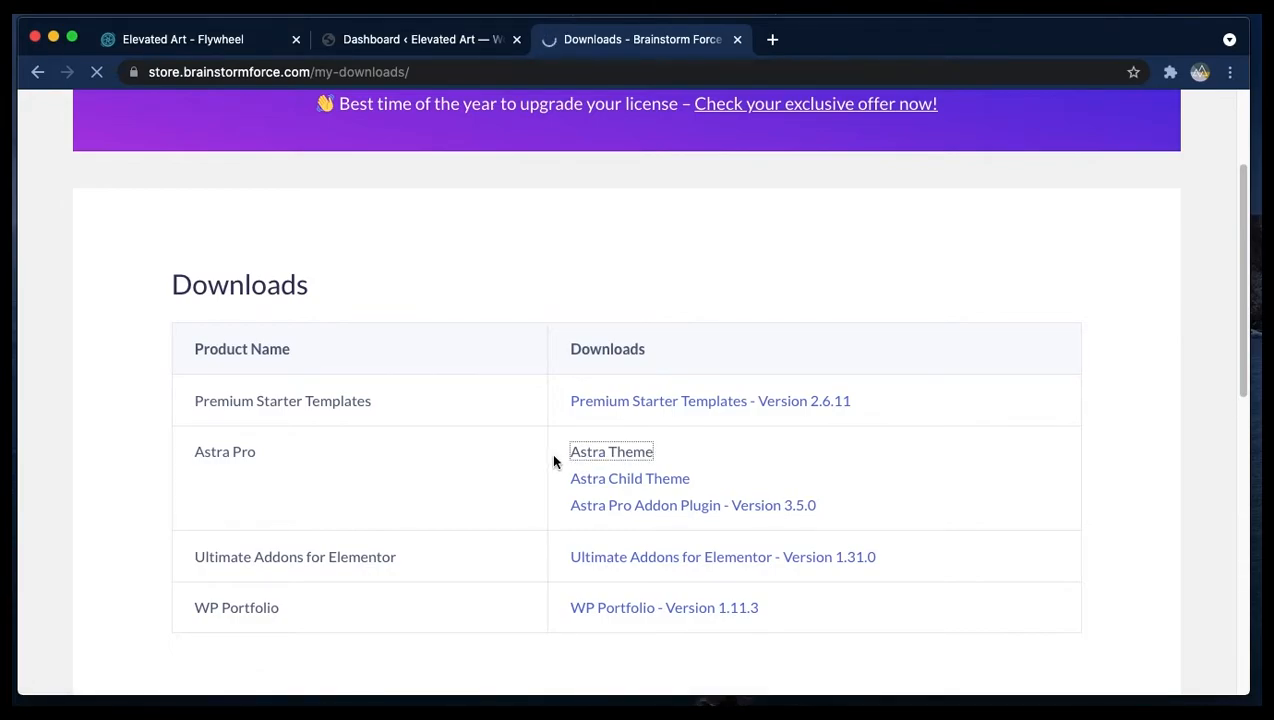
- Generate an Astra child theme named "Elevated Art" and download it
left_click(613, 481)
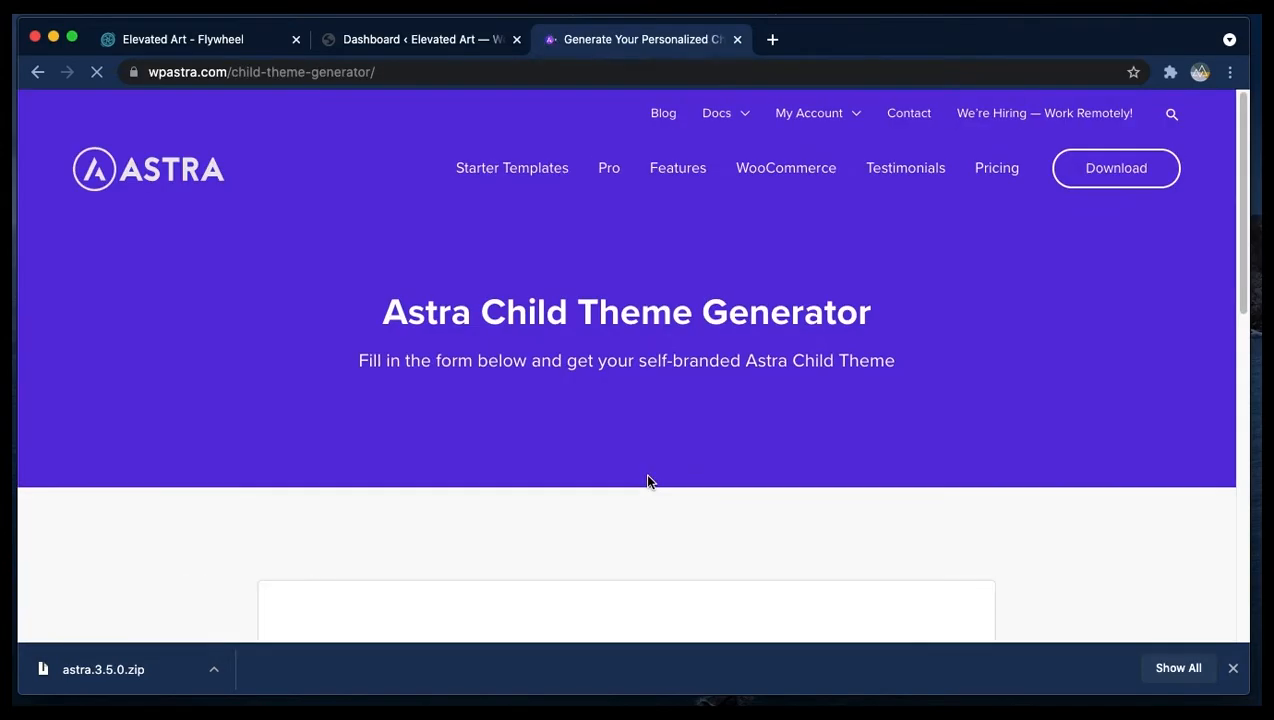
scroll(549, 176, "down", 6)
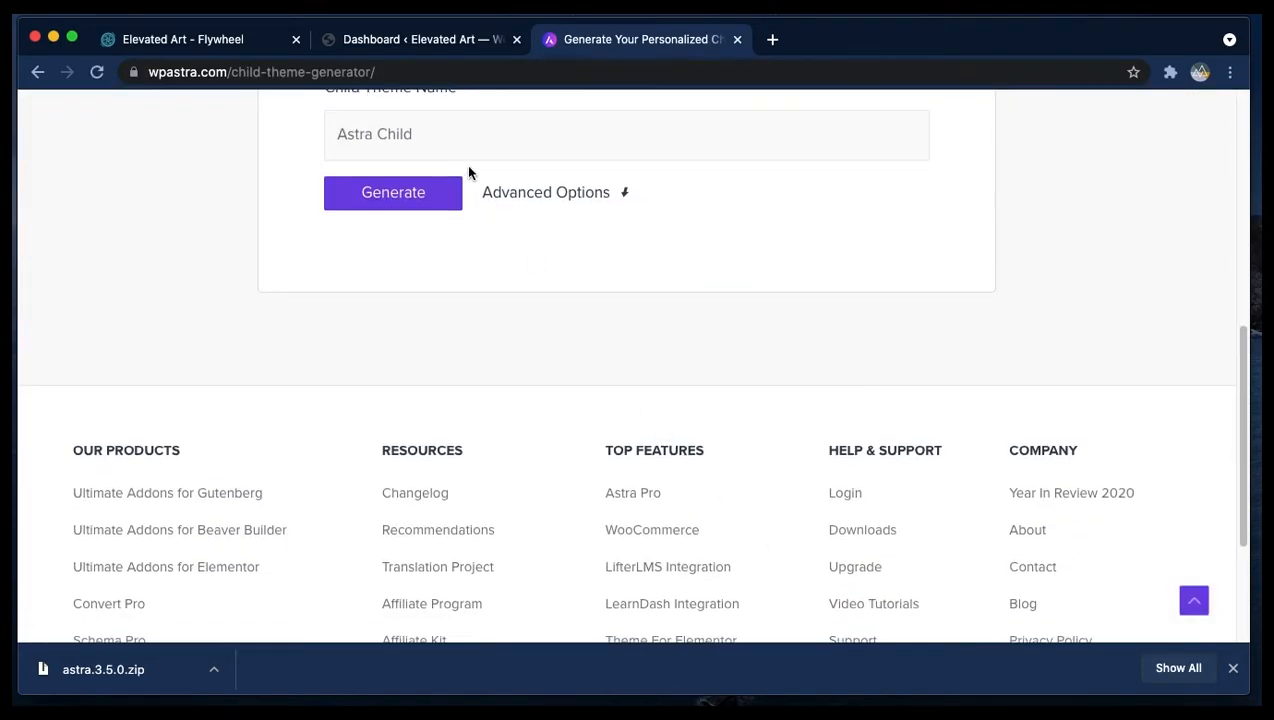
scroll(503, 344, "up", 2)
left_click_drag(327, 262, 478, 276)
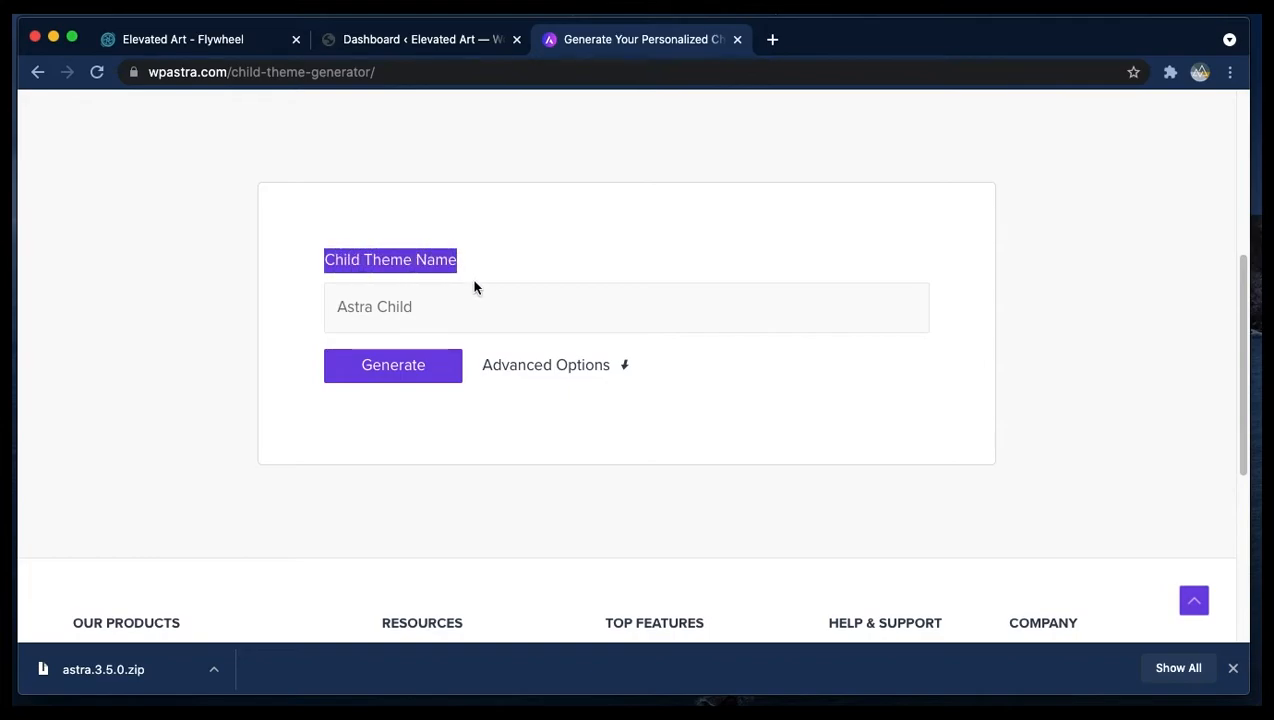
left_click(460, 309)
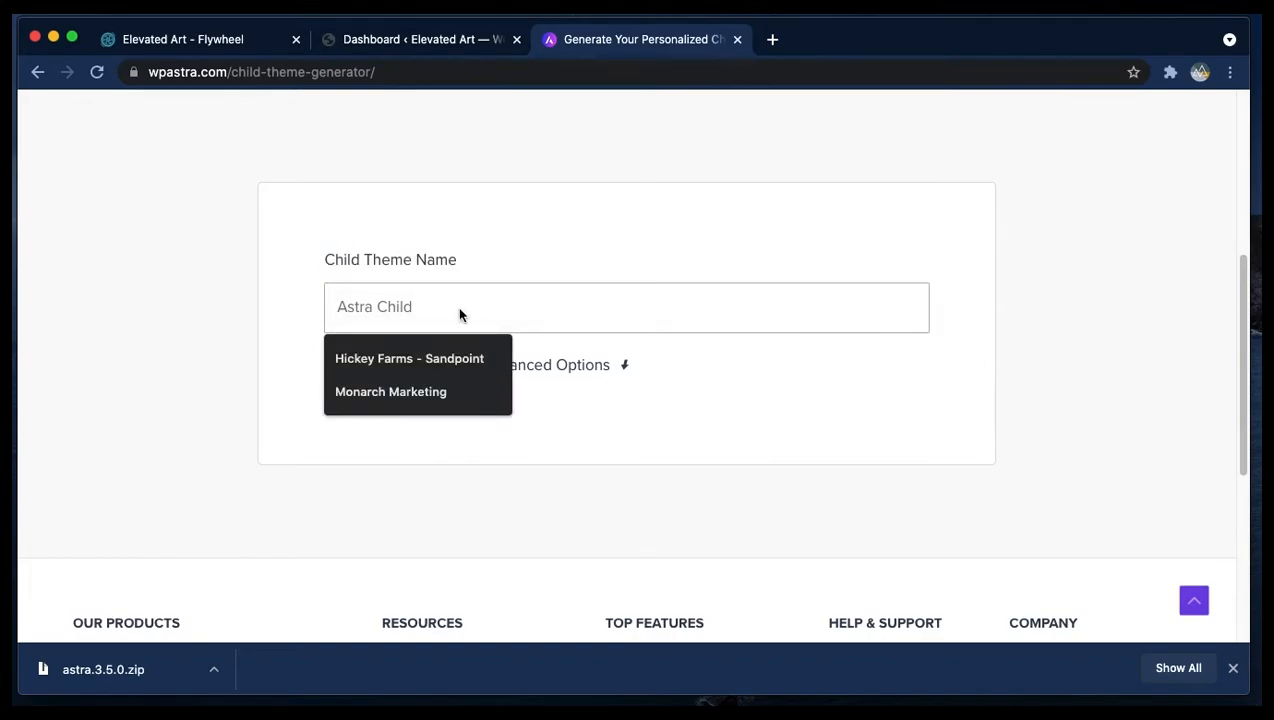
type("Elevated A")
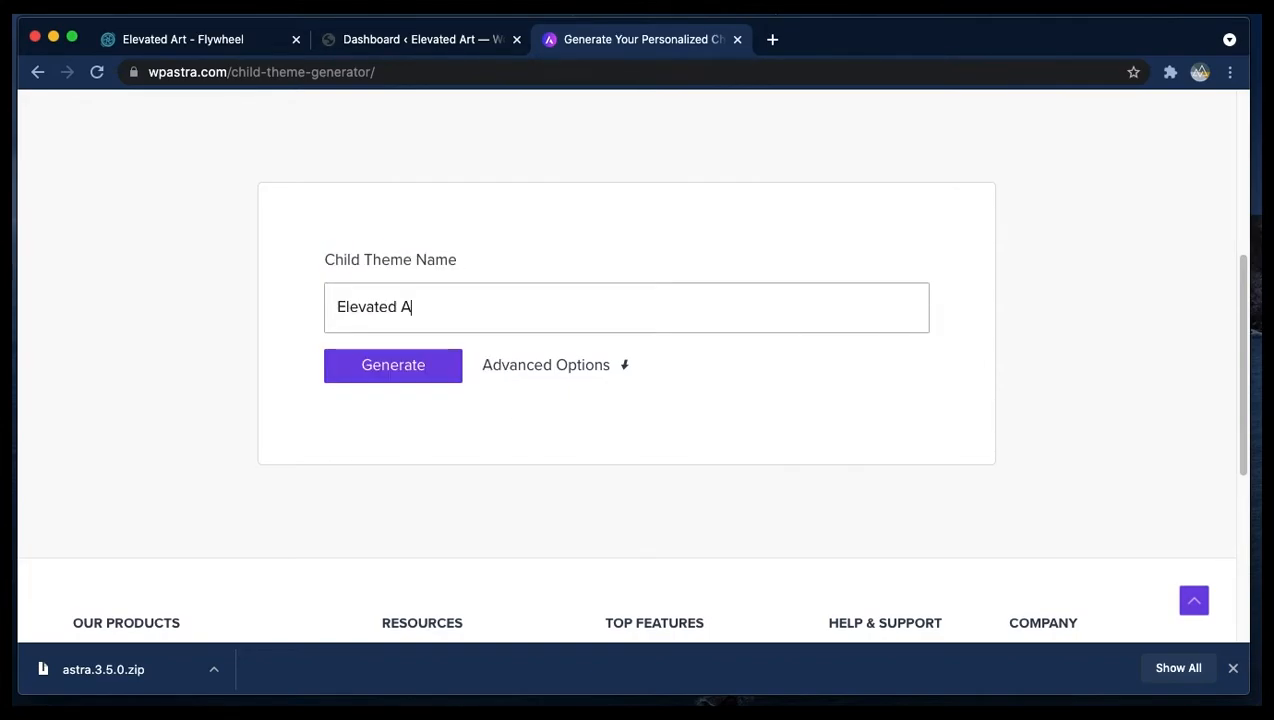
type("rt")
left_click(392, 366)
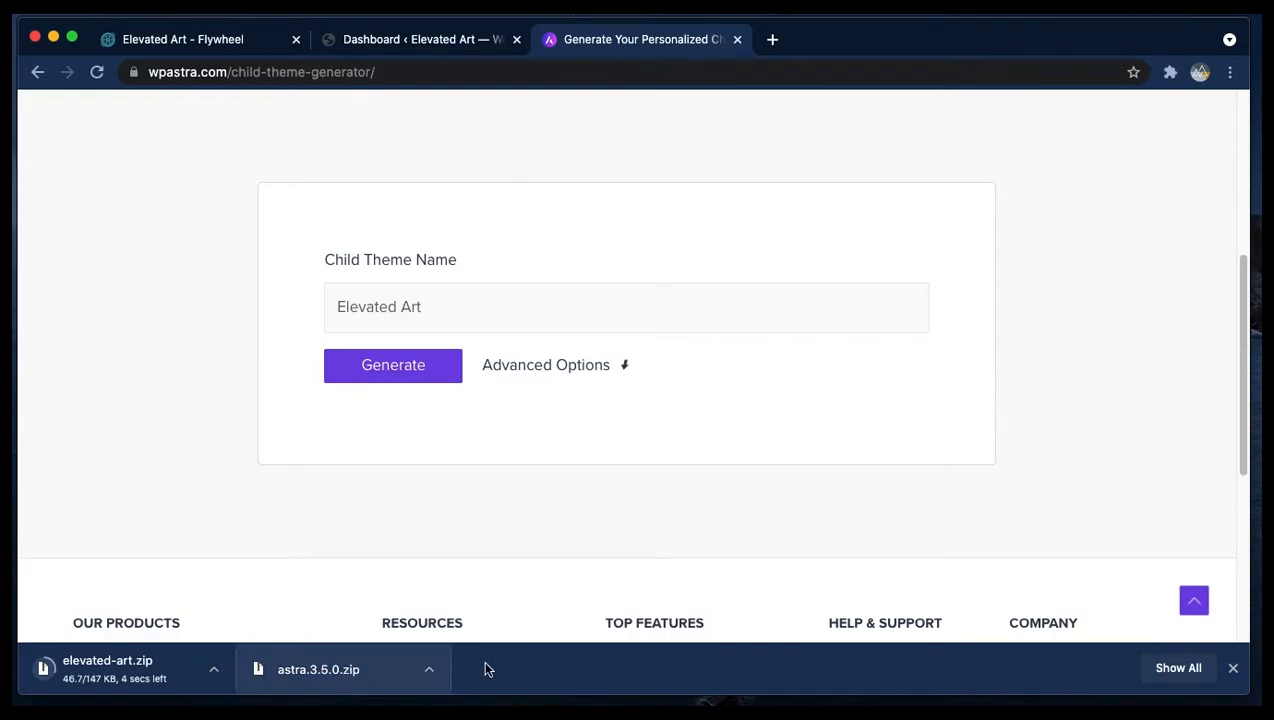
- Return to the Astra account downloads page and download the Astra Pro Addon Plugin
scroll(950, 545, "up", 3)
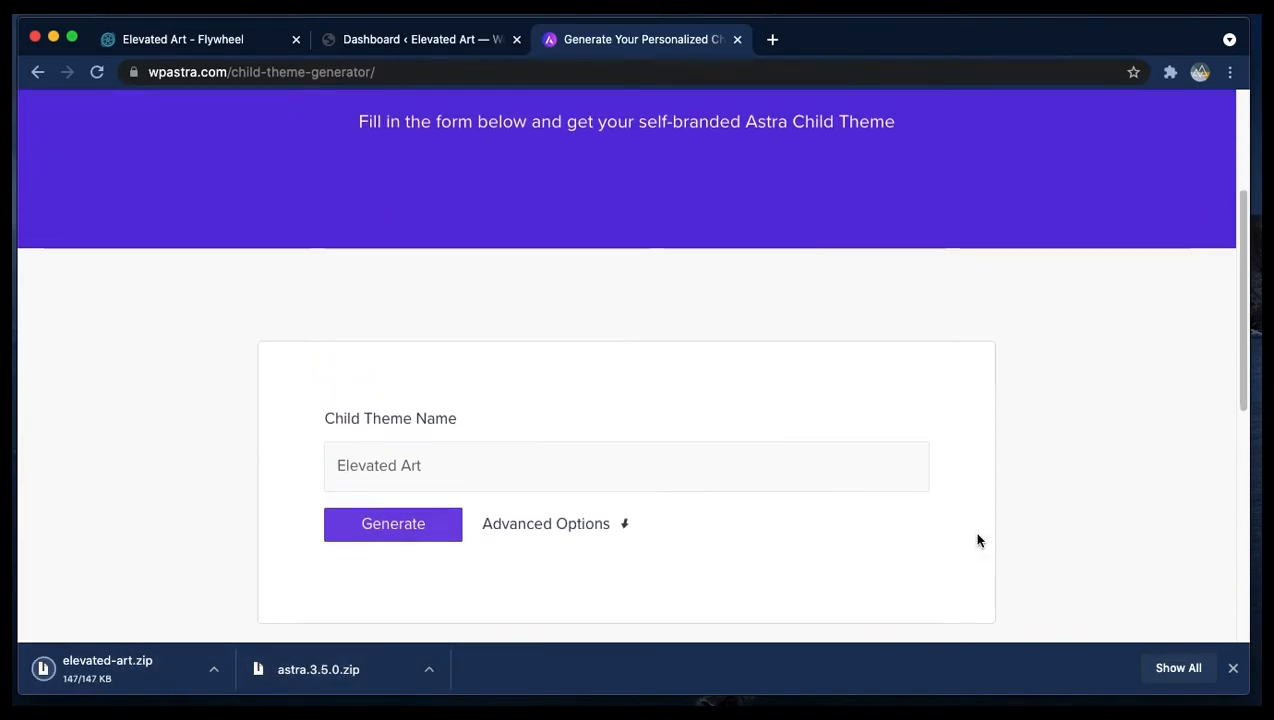
scroll(977, 540, "up", 5)
mouse_move(728, 117)
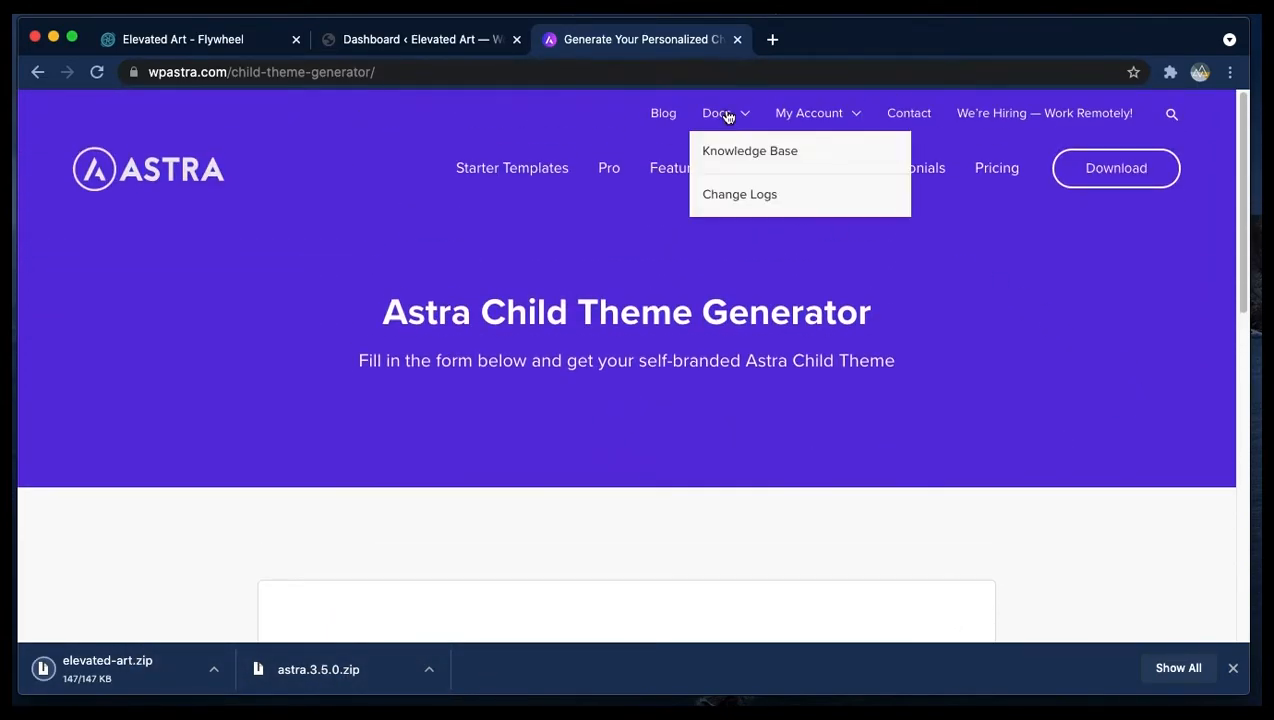
mouse_move(812, 117)
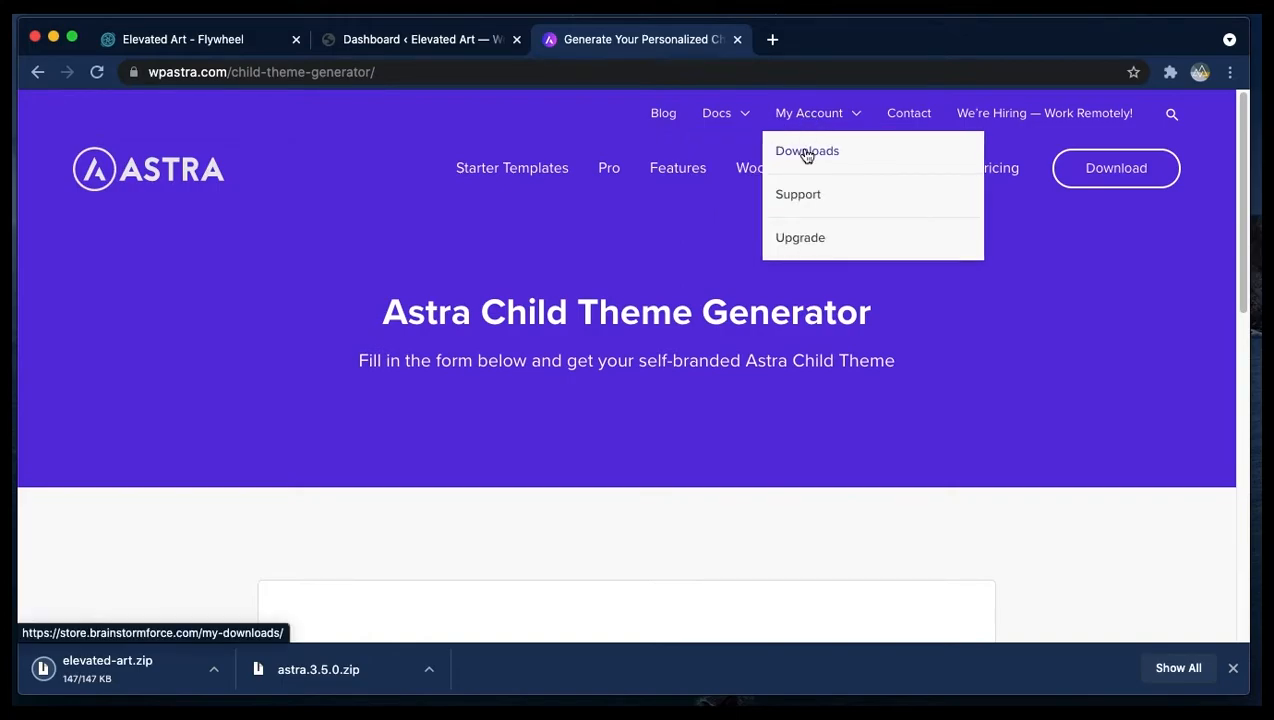
left_click(807, 152)
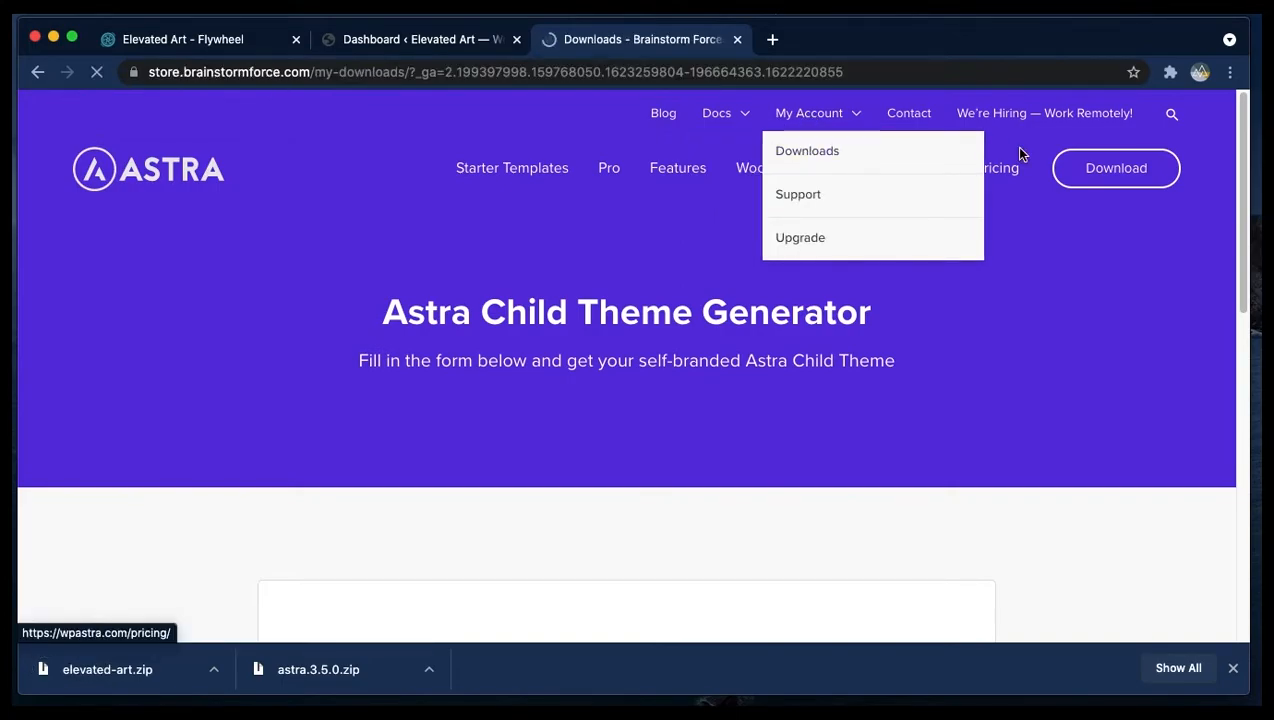
scroll(734, 219, "down", 5)
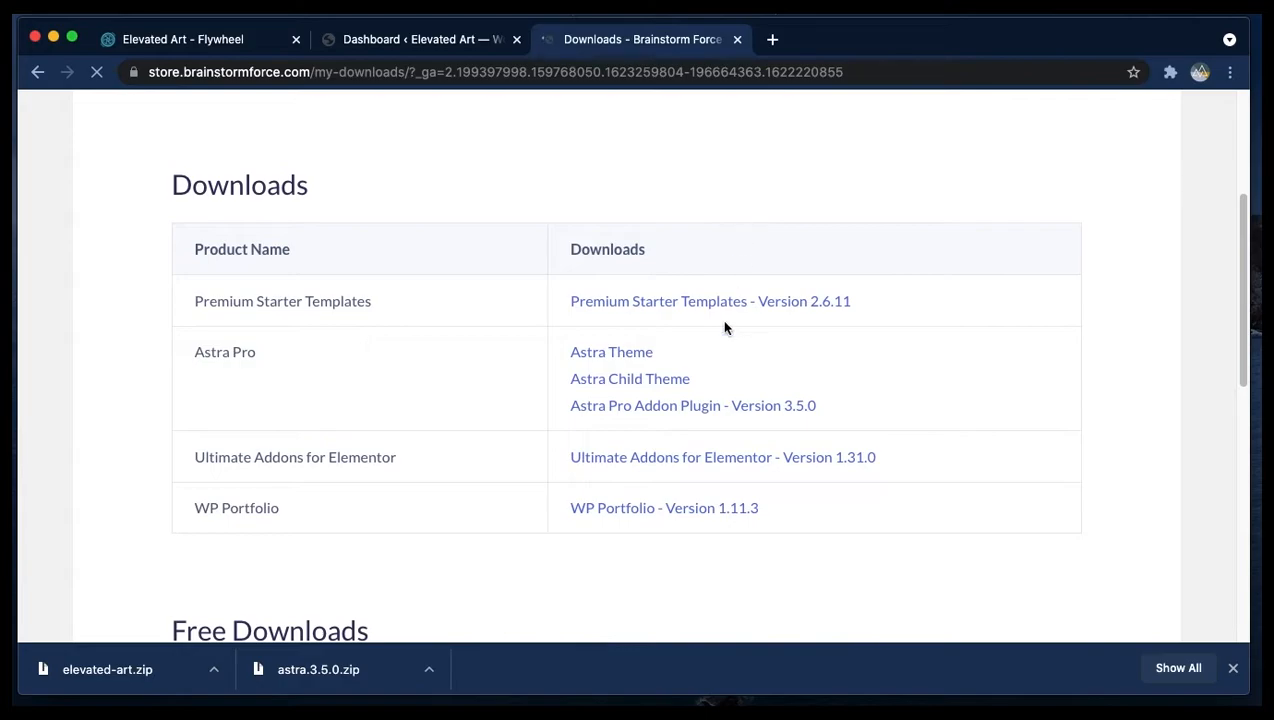
left_click(655, 416)
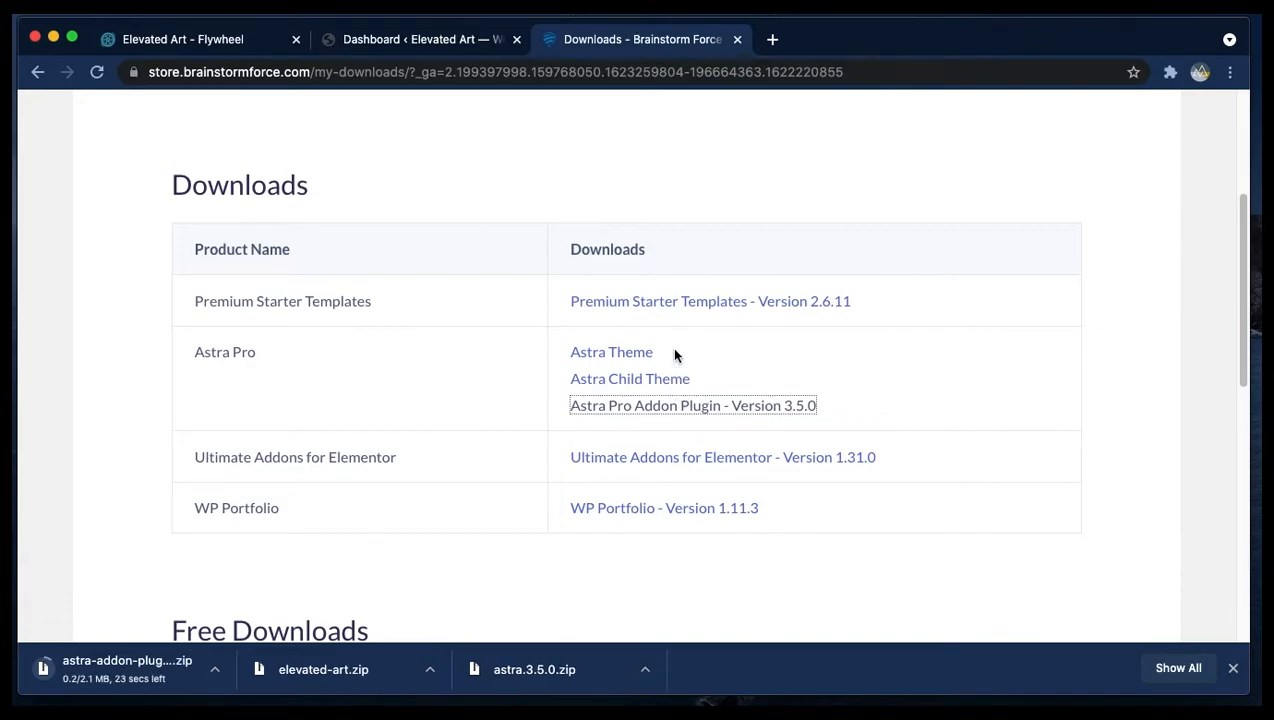
- Download the Premium Starter Templates and Ultimate Addons for Elementor packages
left_click(697, 300)
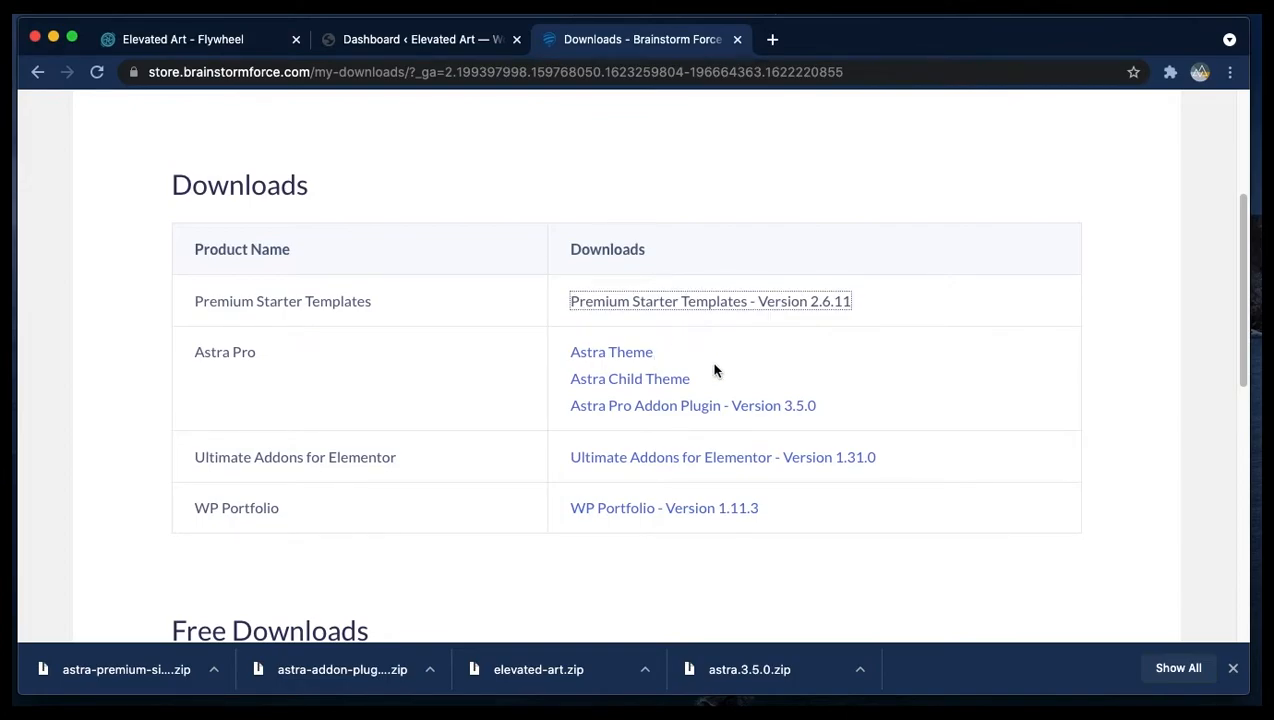
left_click_drag(194, 457, 411, 454)
left_click(410, 455)
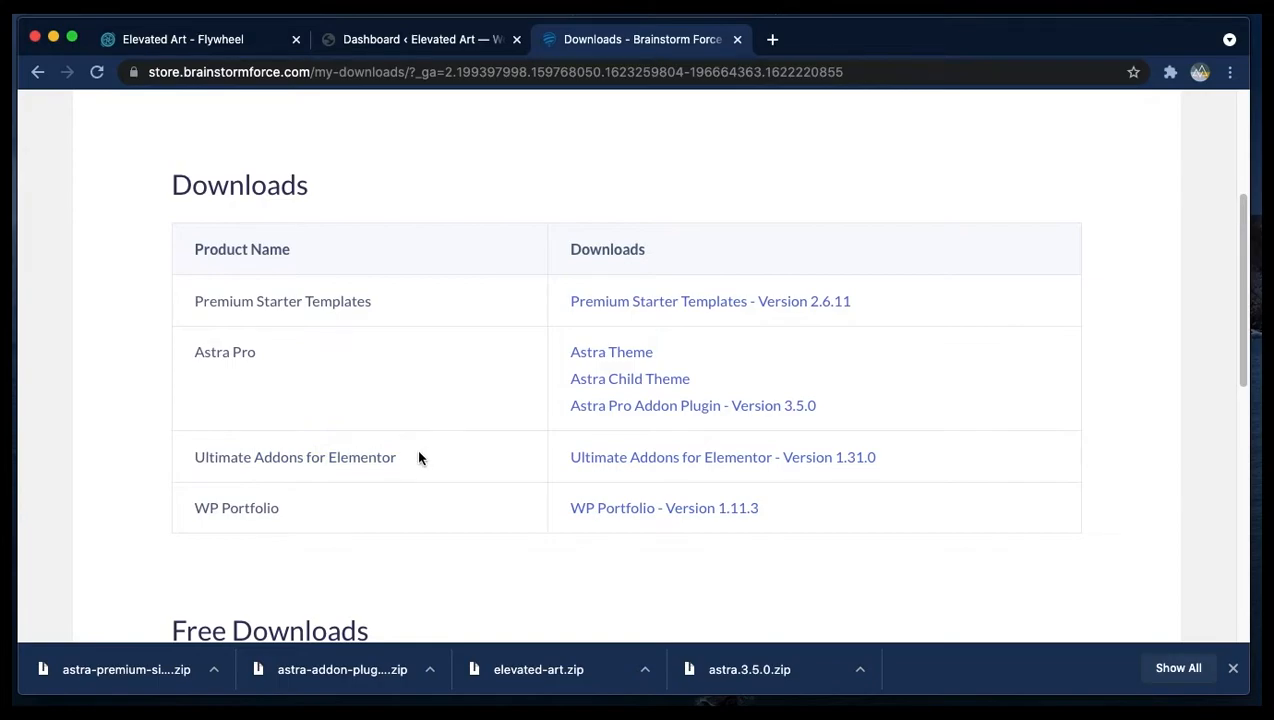
left_click(665, 463)
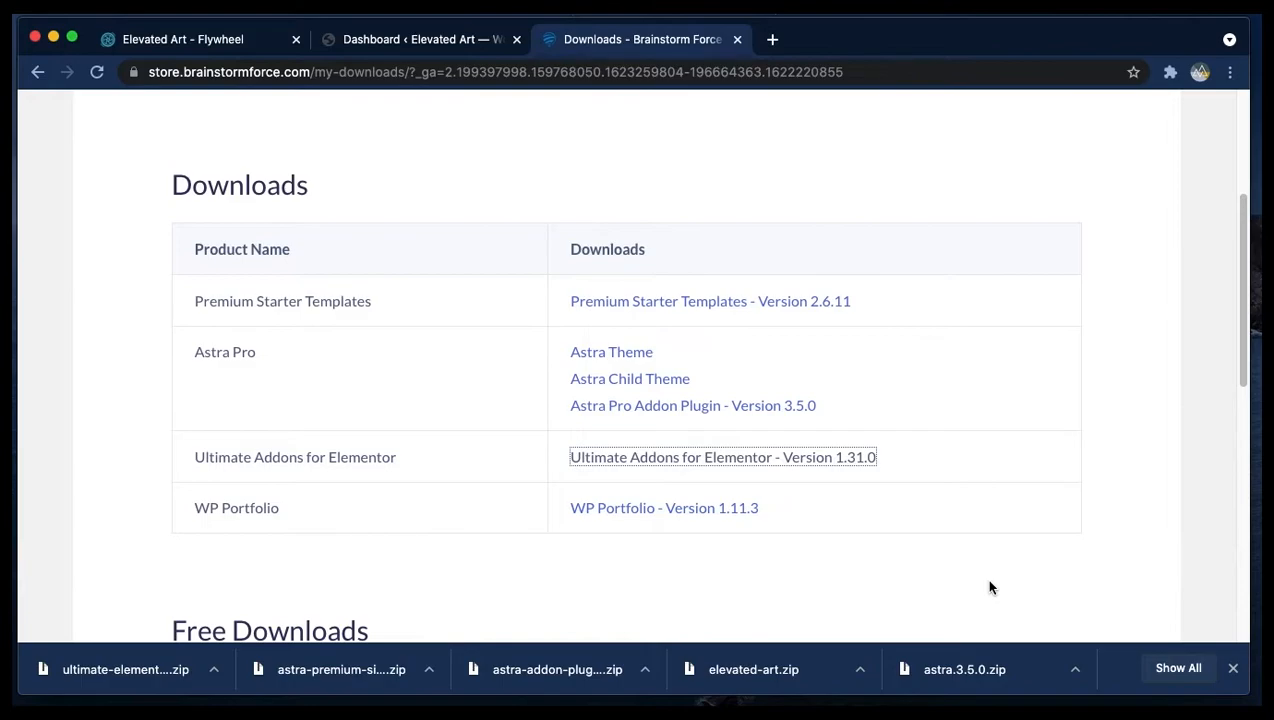
scroll(700, 563, "down", 6)
scroll(727, 580, "up", 4)
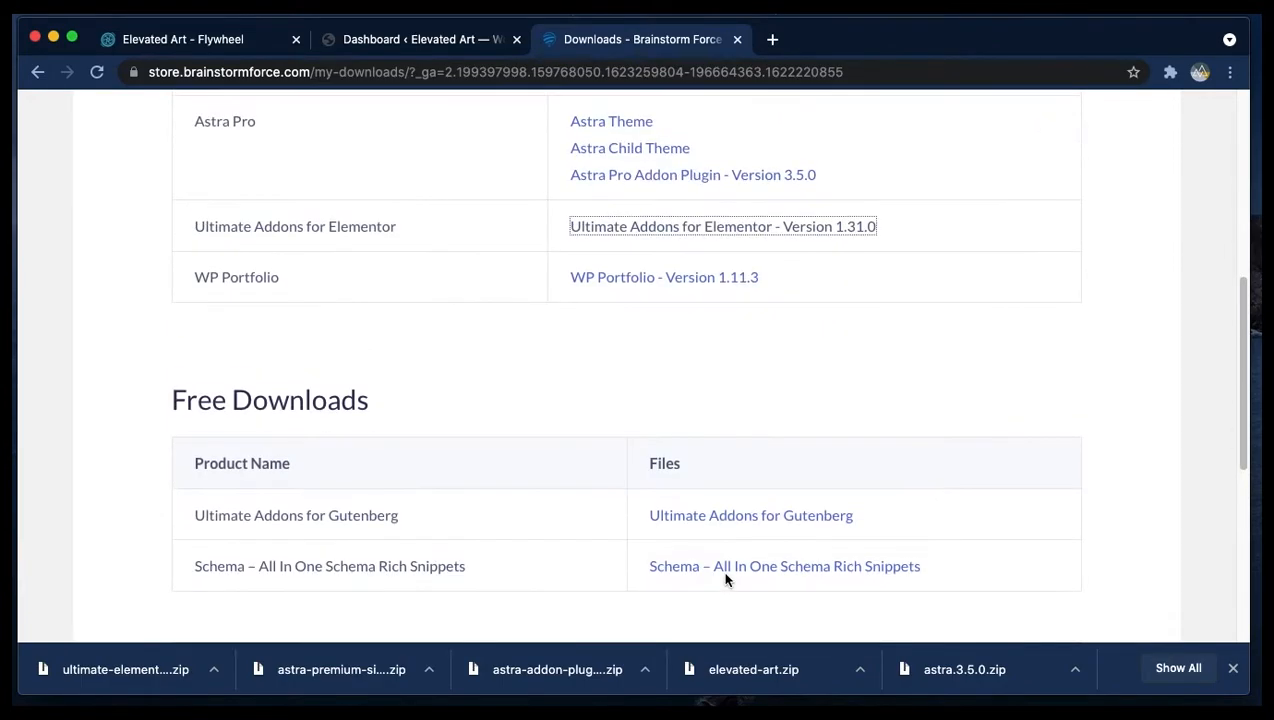
scroll(727, 578, "up", 5)
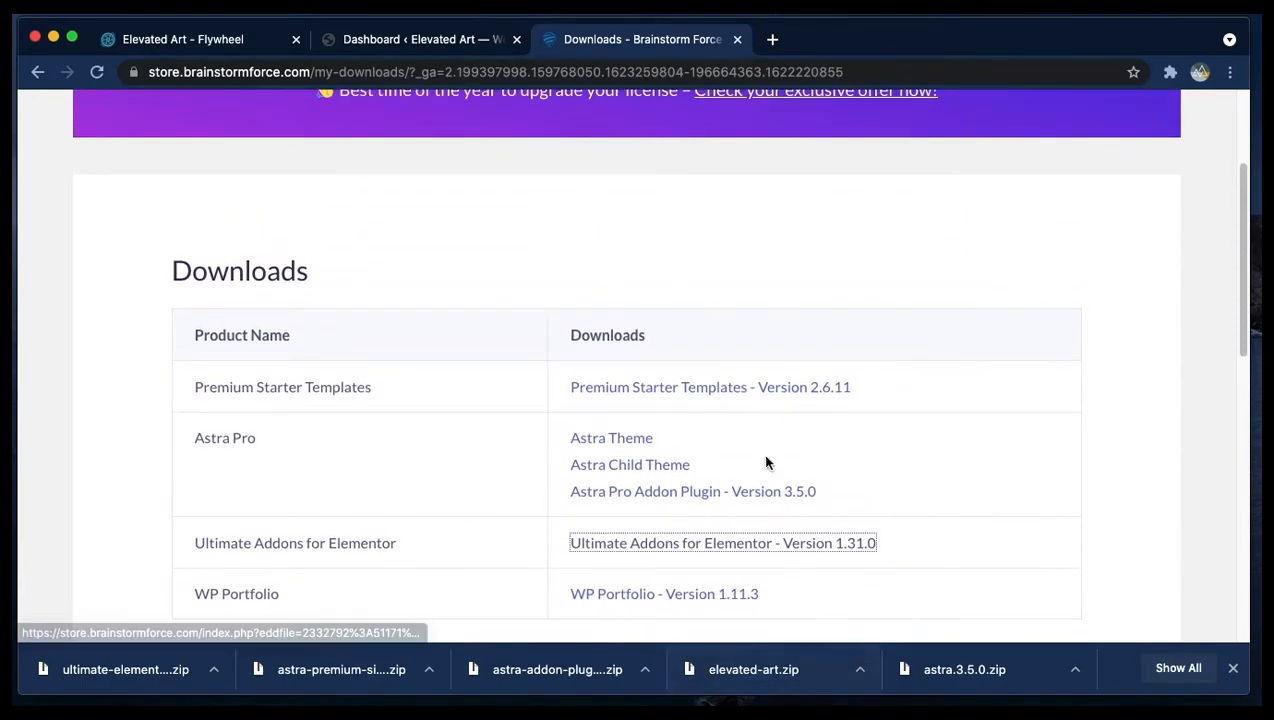
scroll(766, 462, "down", 1)
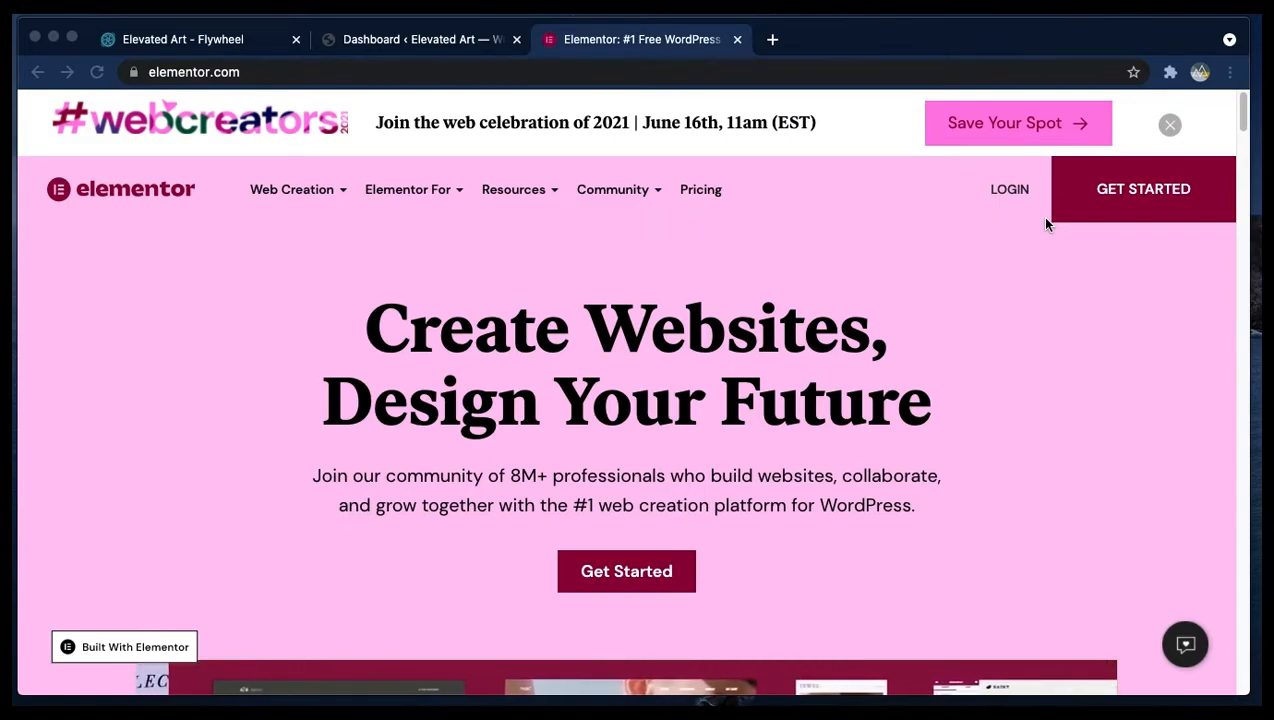
- Log in to the Elementor account and download Elementor Pro from its downloads list
left_click(1001, 192)
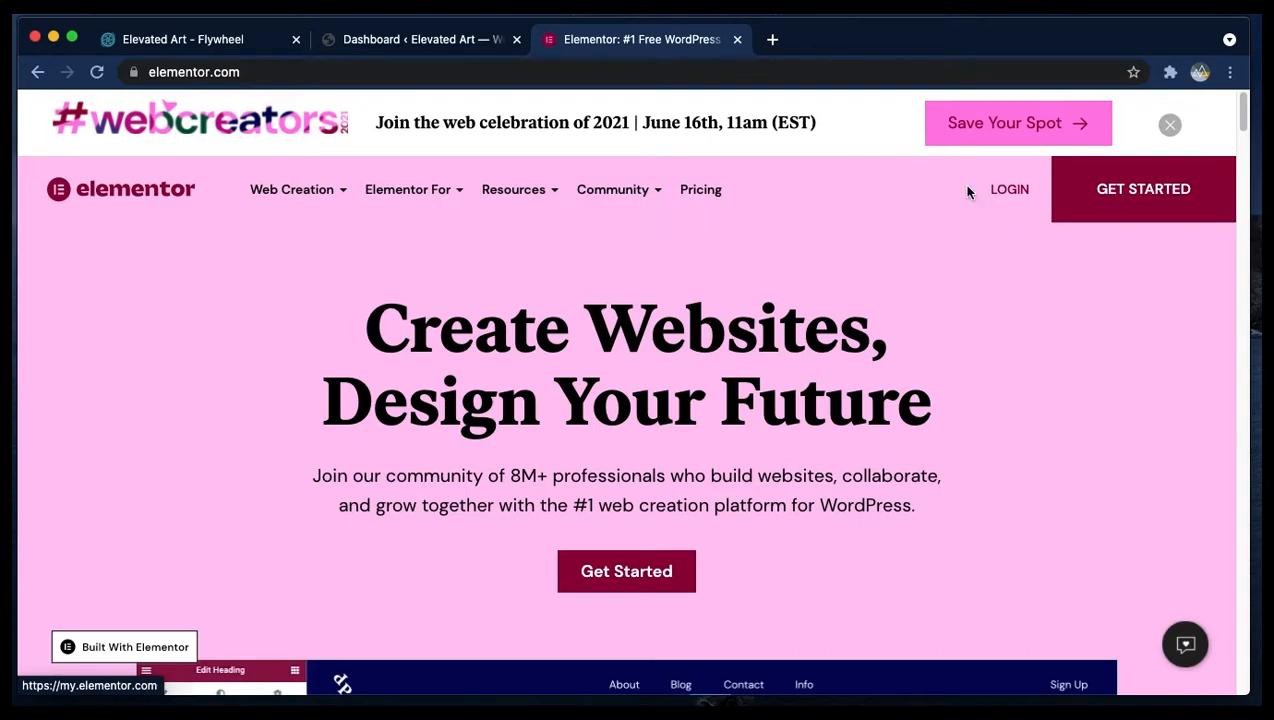
left_click(1001, 198)
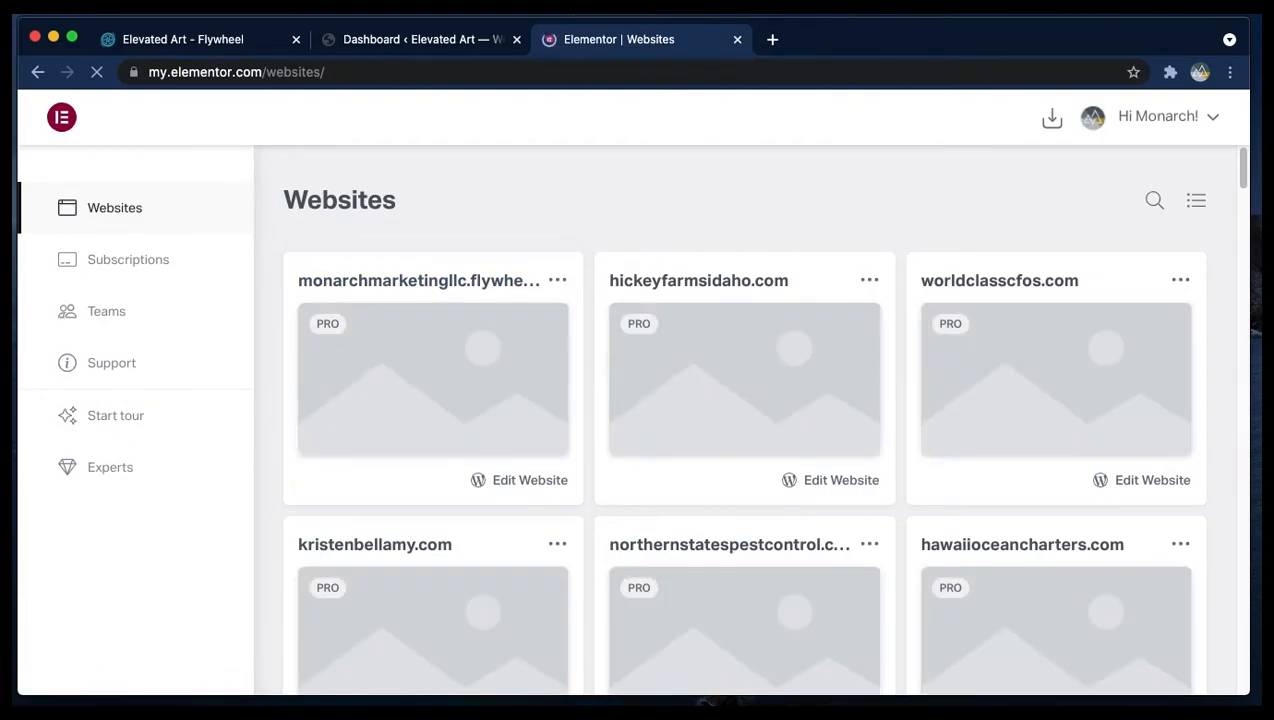
left_click(1053, 122)
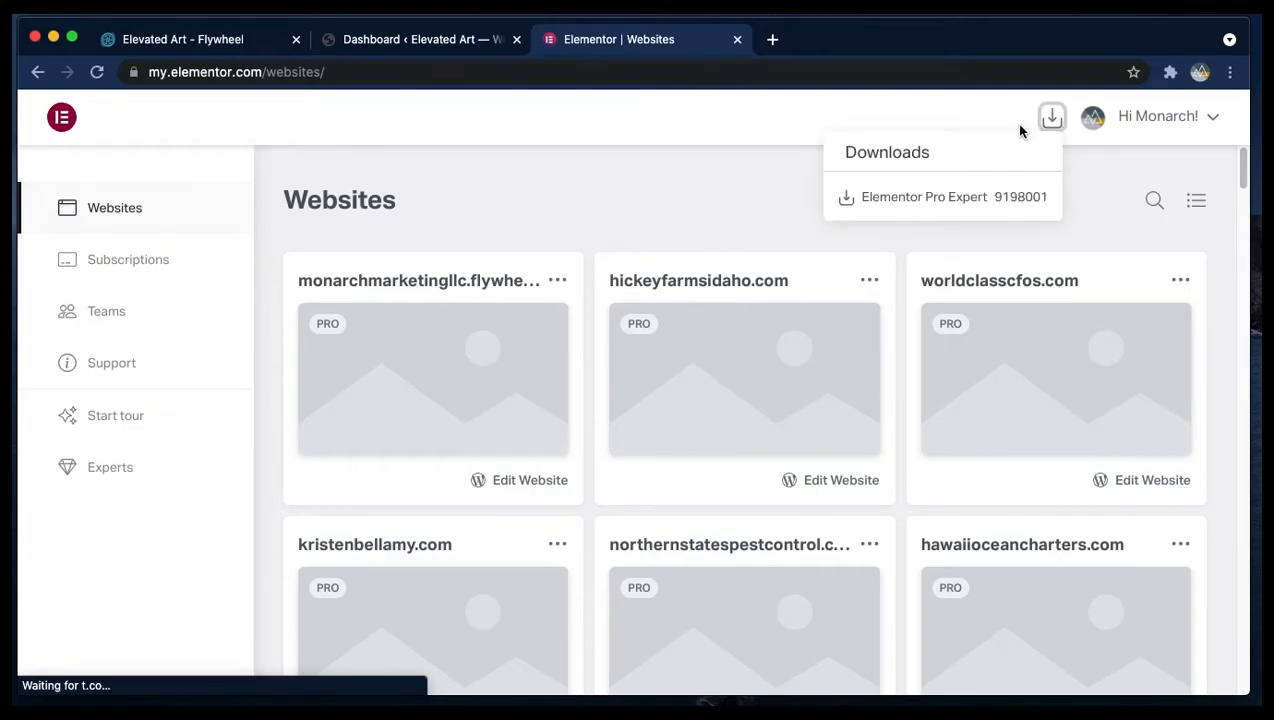
left_click(986, 197)
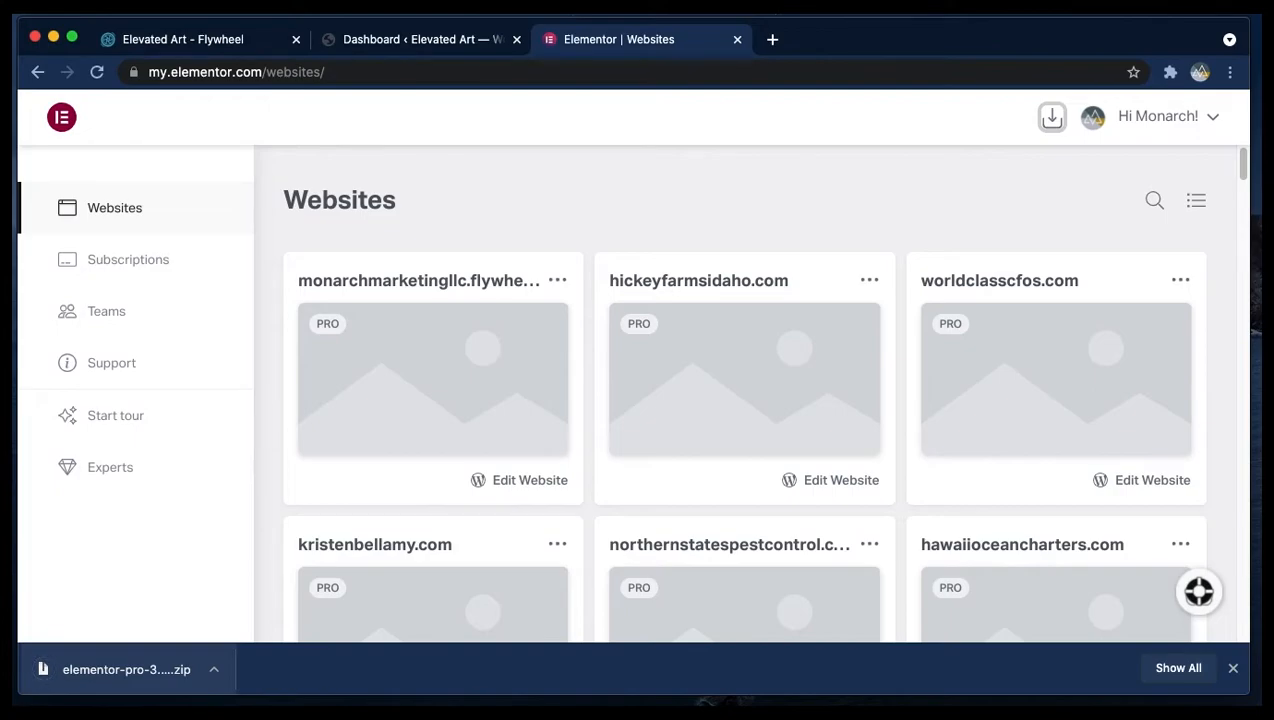
left_click(1233, 668)
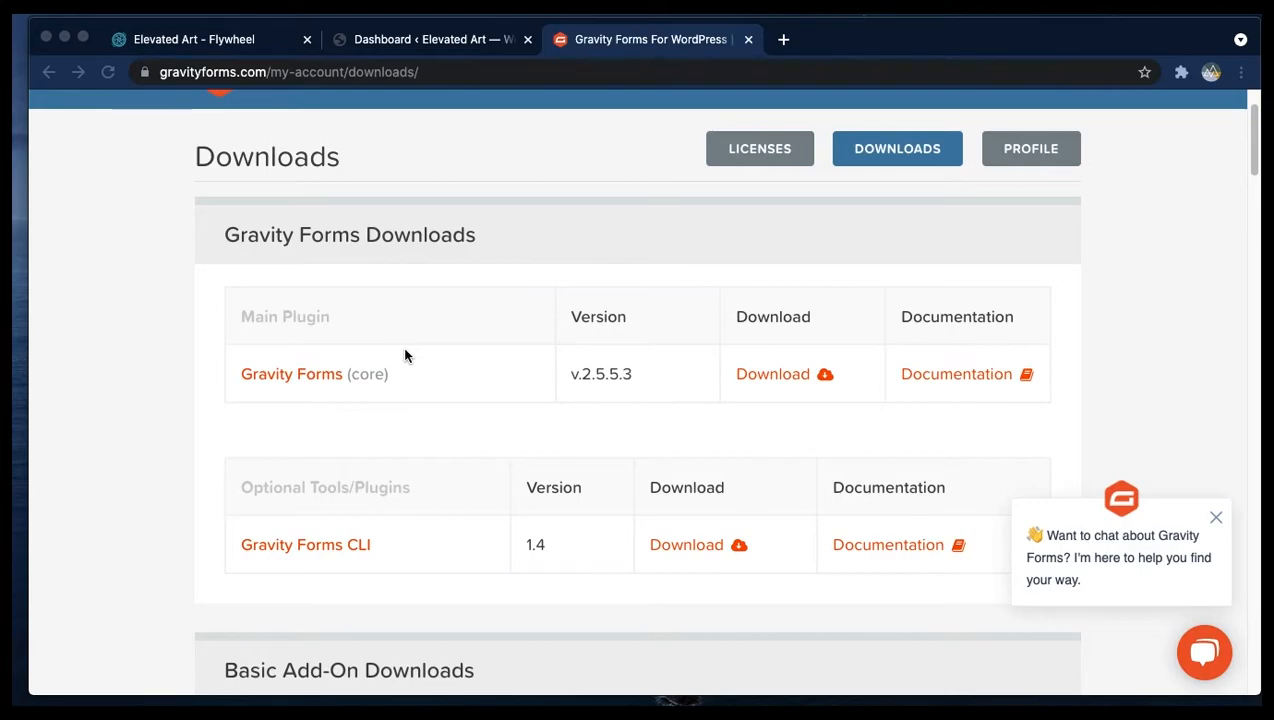
scroll(891, 348, "up", 2)
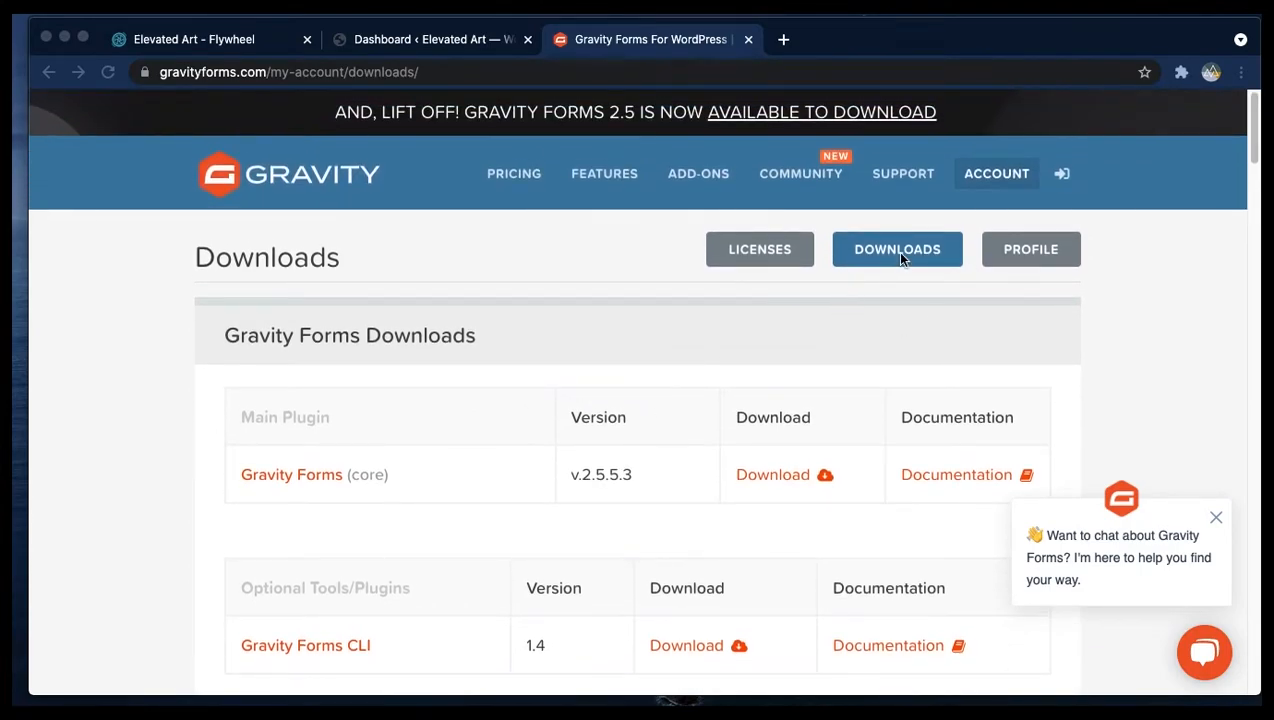
scroll(890, 270, "down", 1)
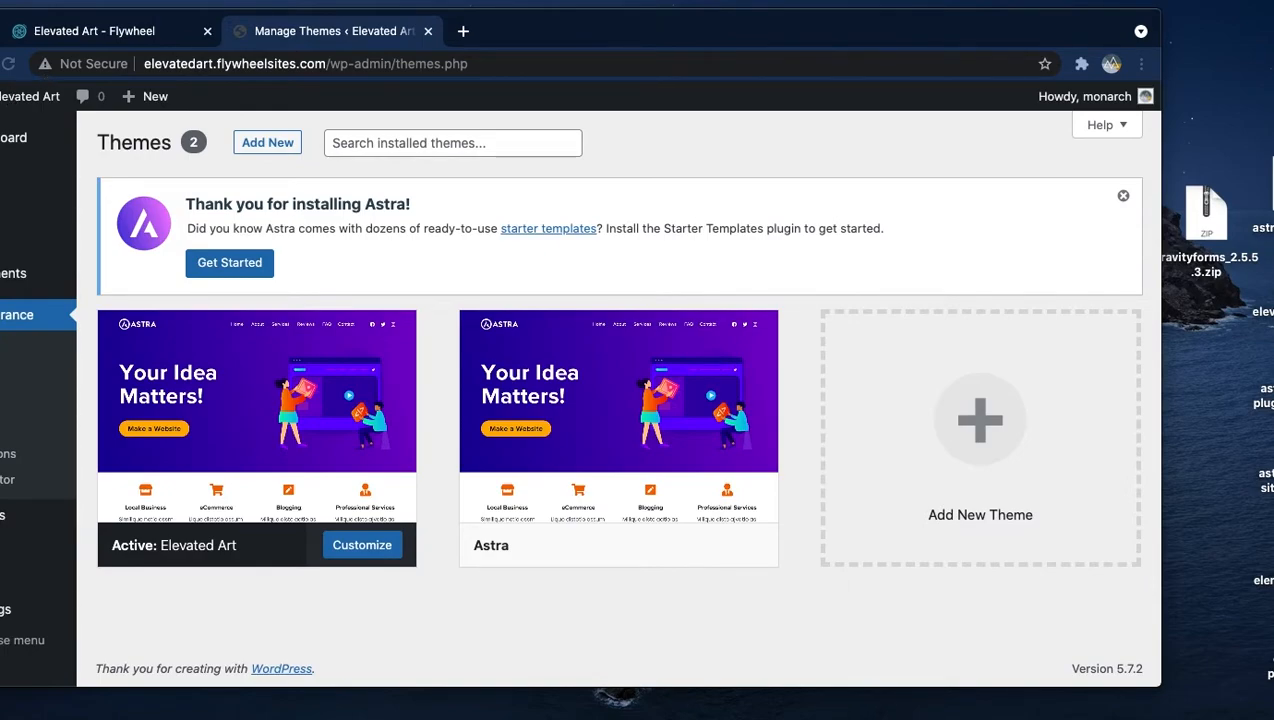
key("super+r")
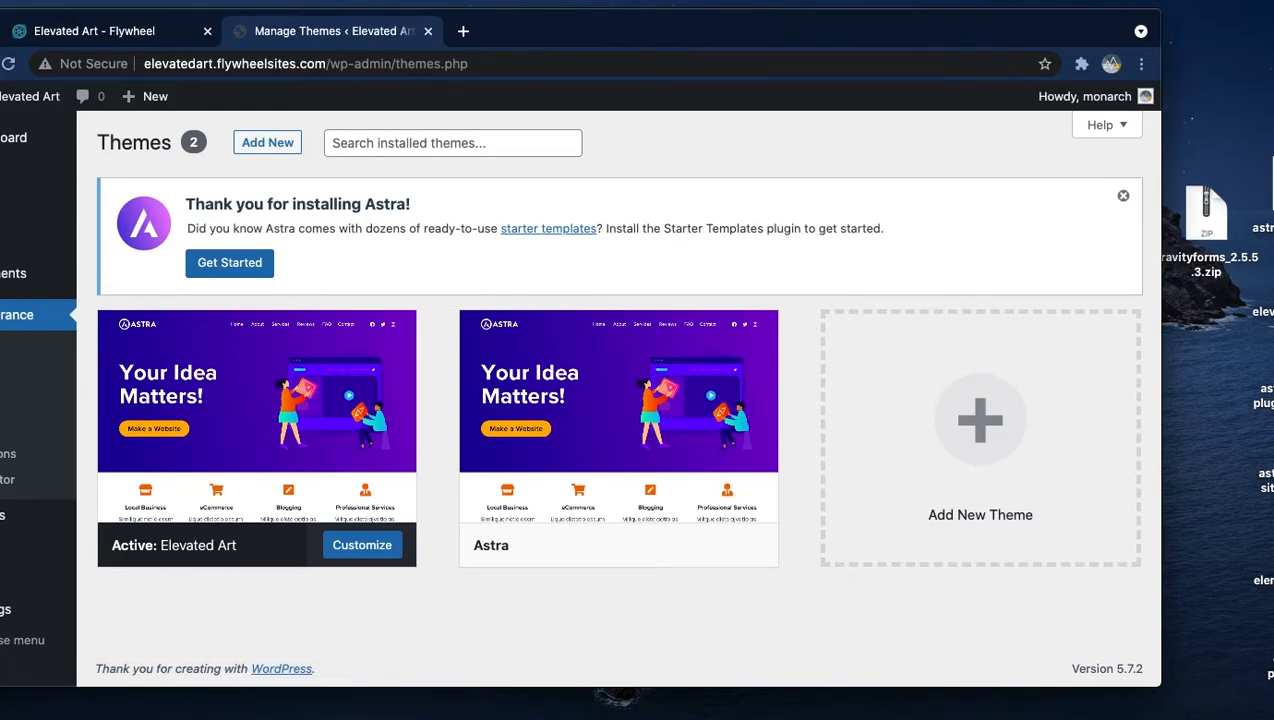
left_click(266, 142)
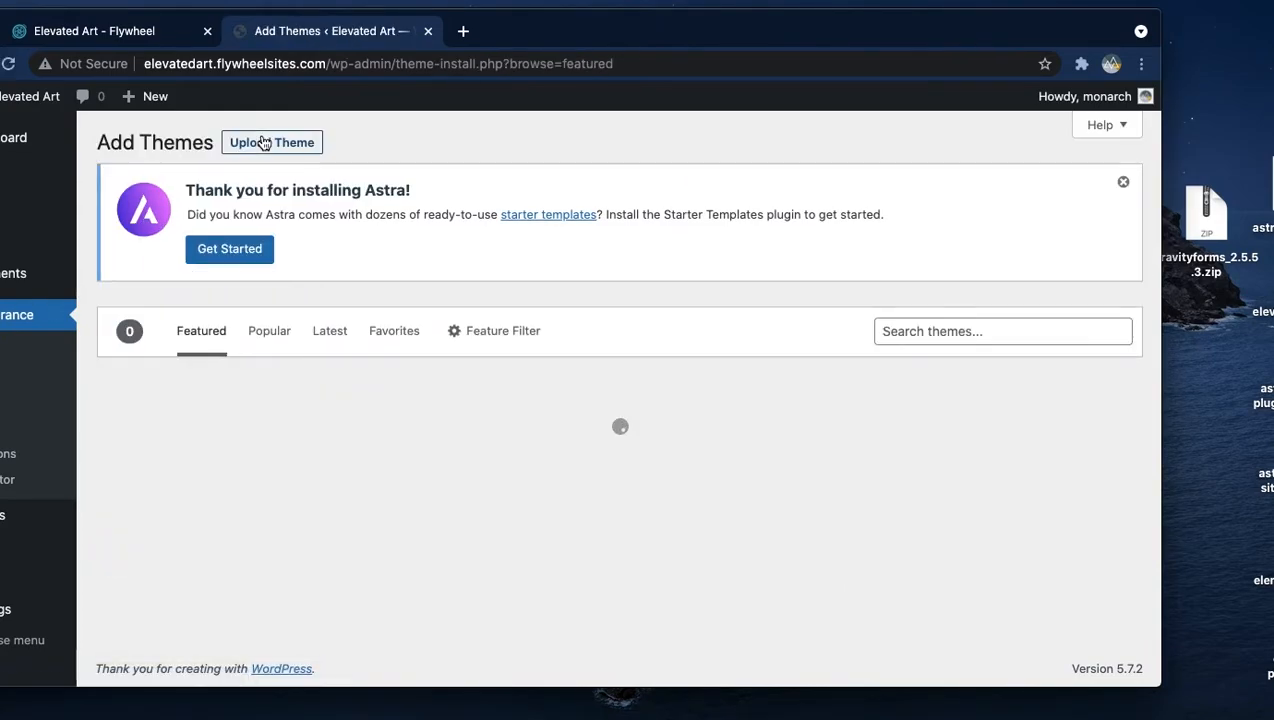
left_click(301, 152)
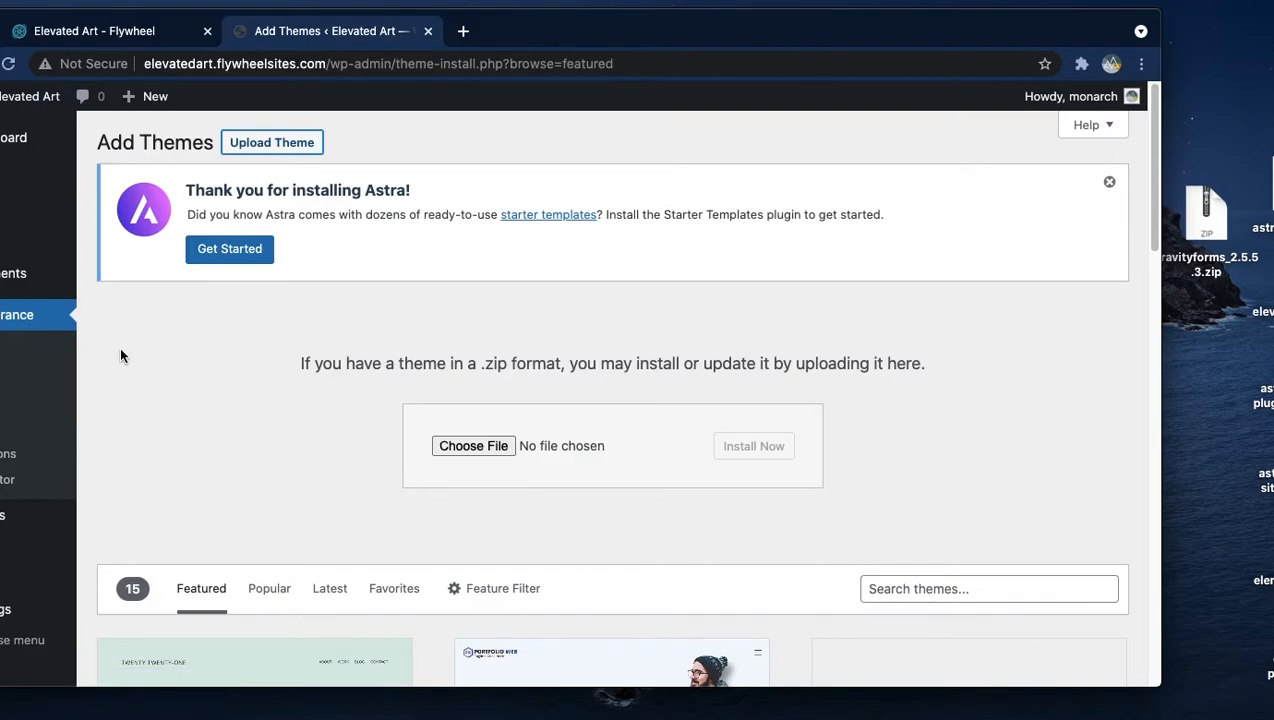
left_click(4, 346)
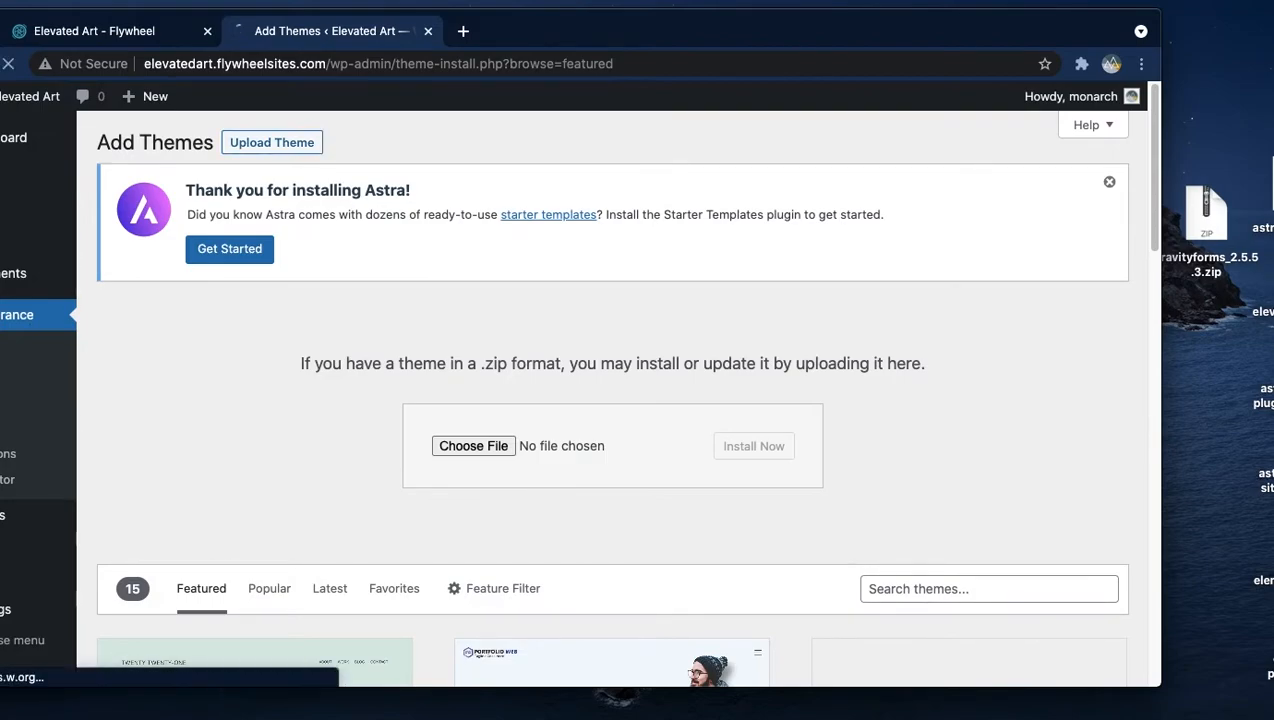
left_click(291, 142)
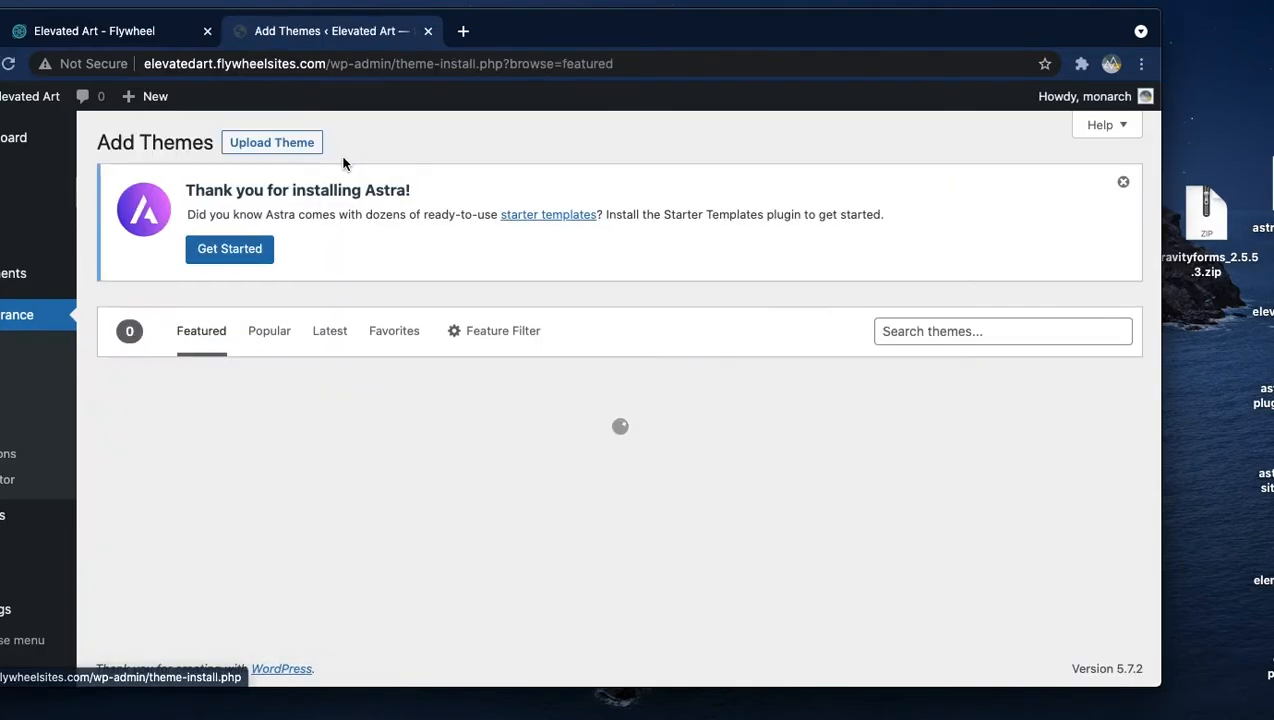
left_click(289, 143)
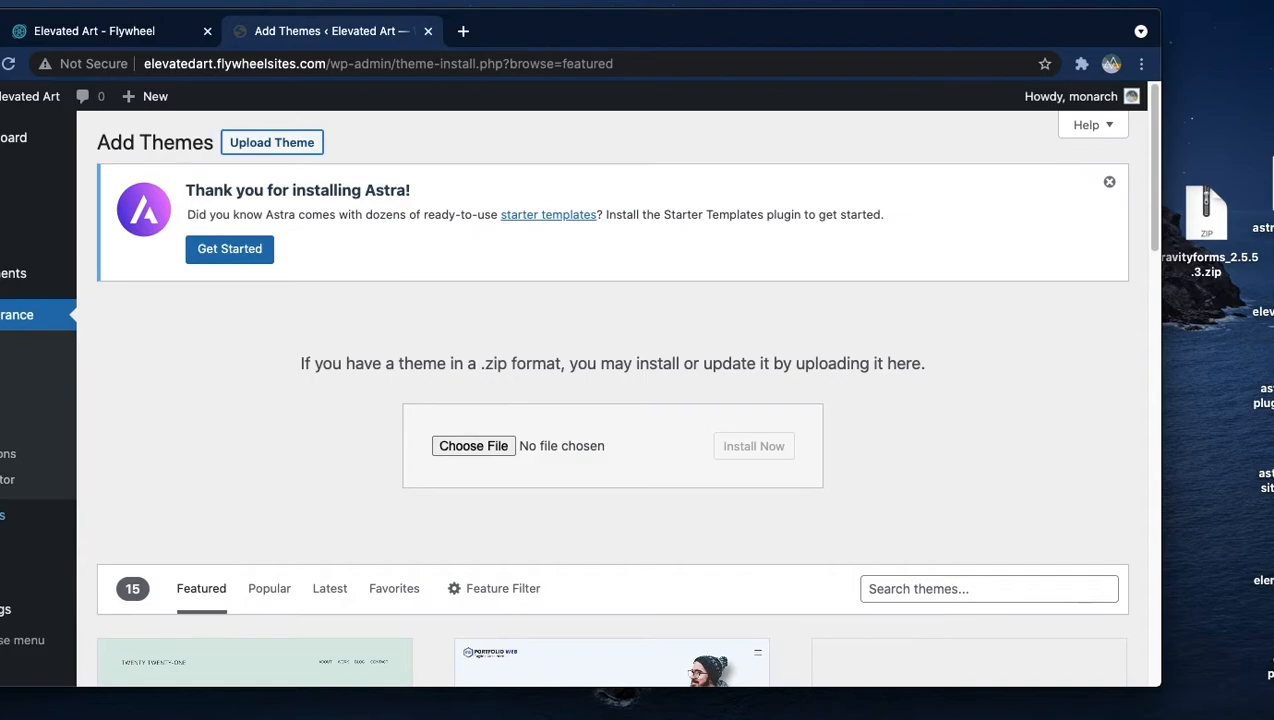
- Upload, install and activate the Premium Starter Templates plugin from astra-premium-sites-2.6.11.zip
left_click(5, 515)
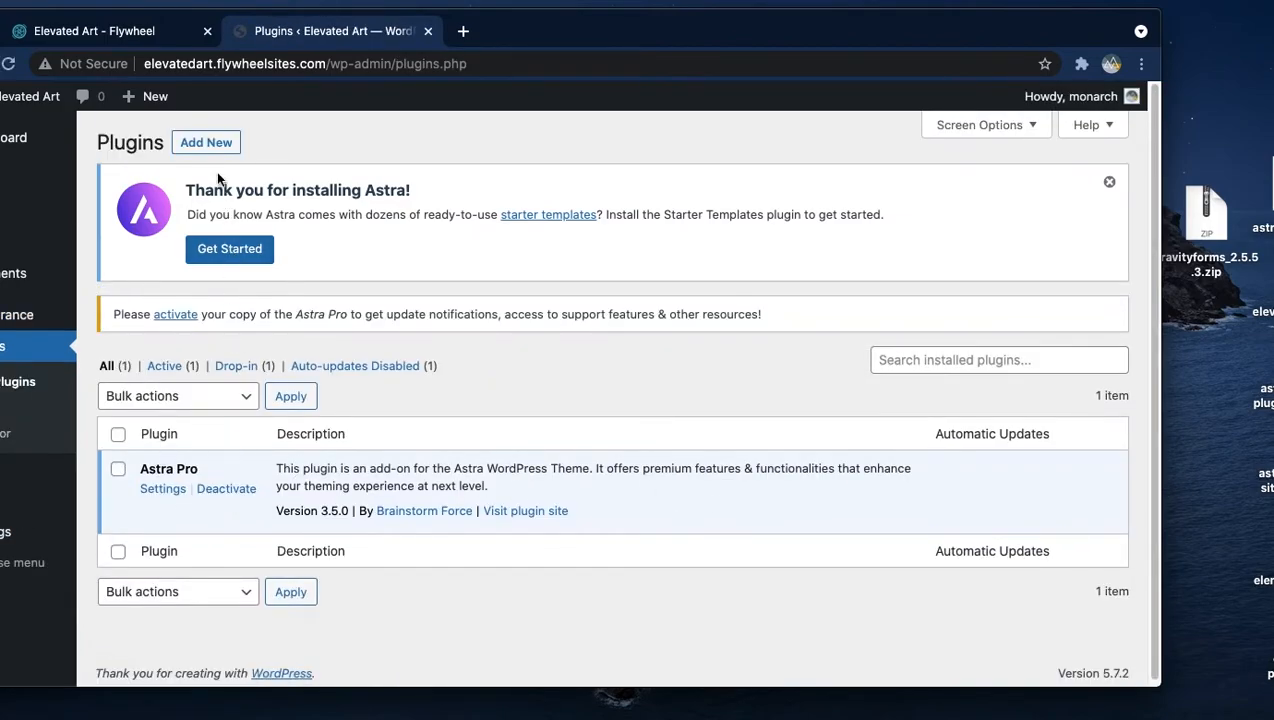
left_click(210, 143)
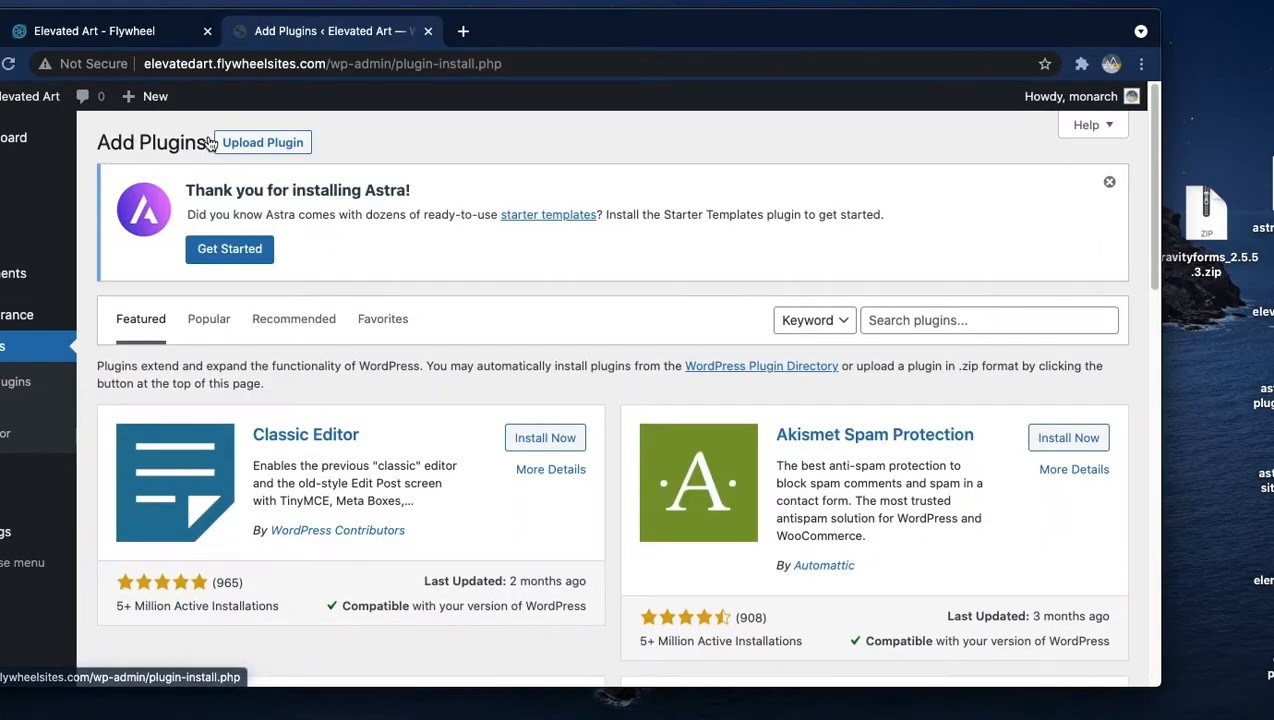
left_click(268, 143)
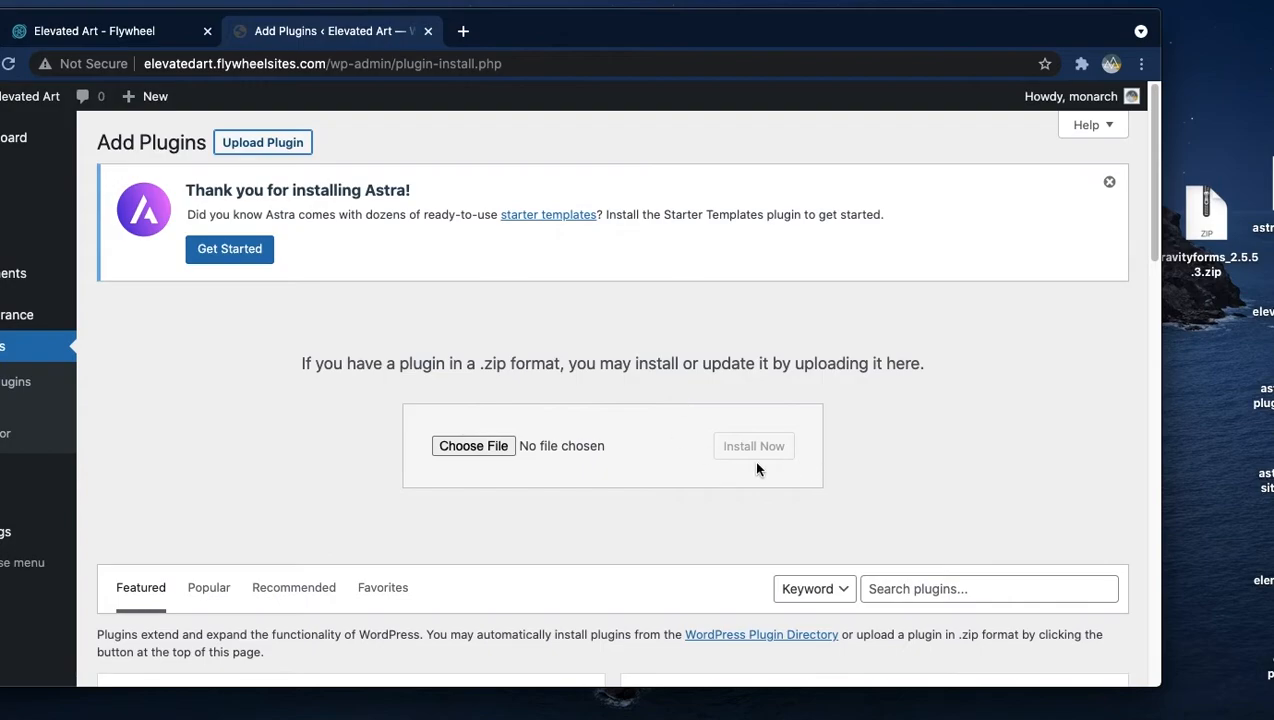
left_click(477, 445)
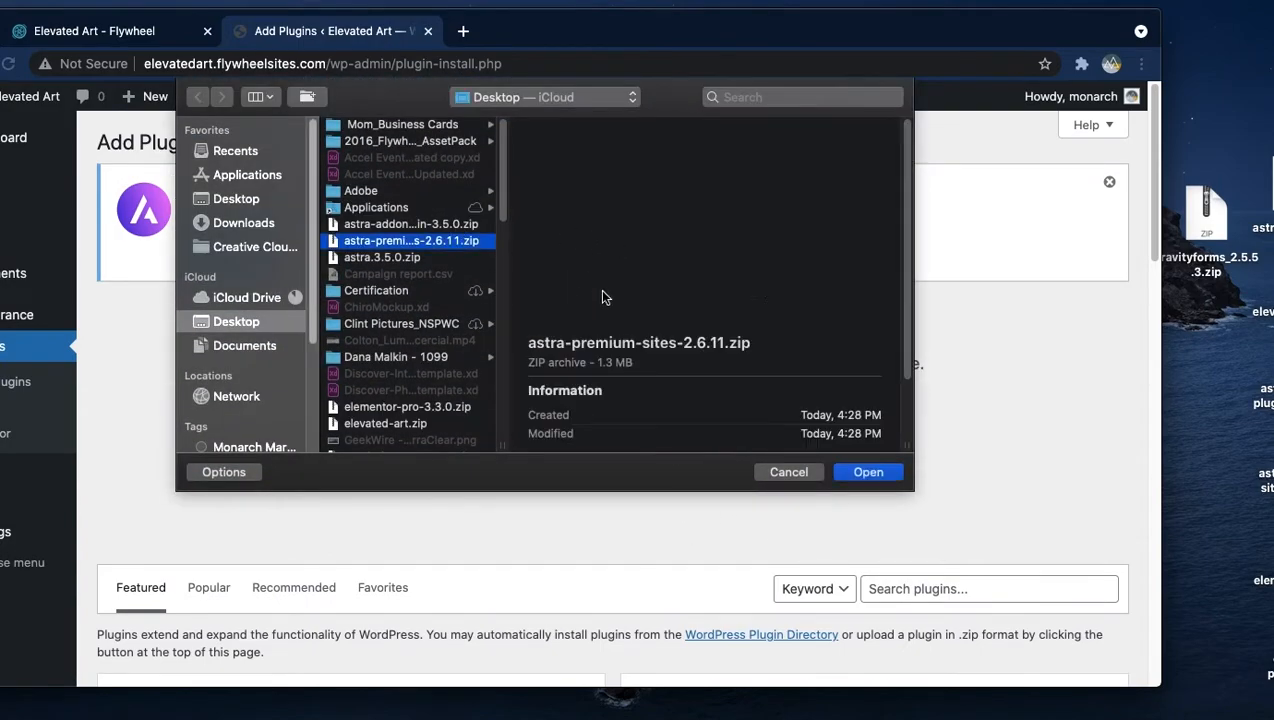
key("Return")
left_click(776, 455)
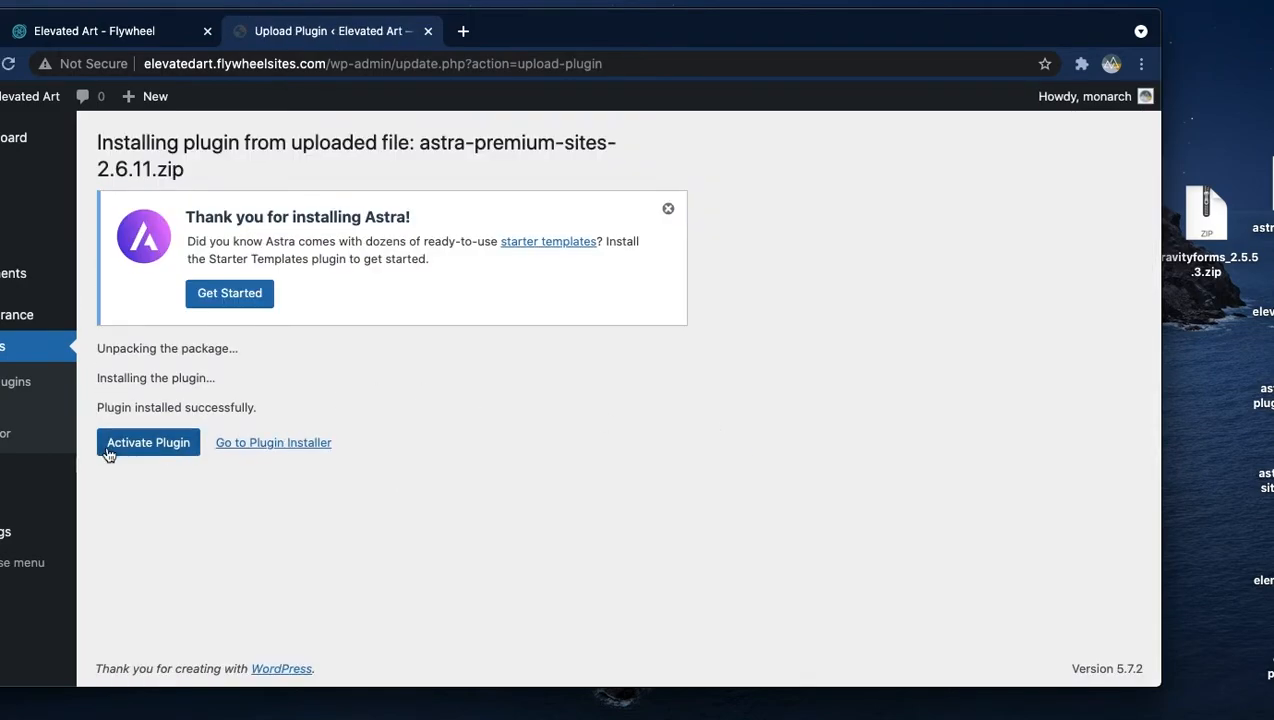
left_click(112, 444)
- Upload, install and activate the Gravity Forms plugin from gravityforms_2.5.5.3.zip
mouse_move(22, 318)
scroll(501, 439, "down", 2)
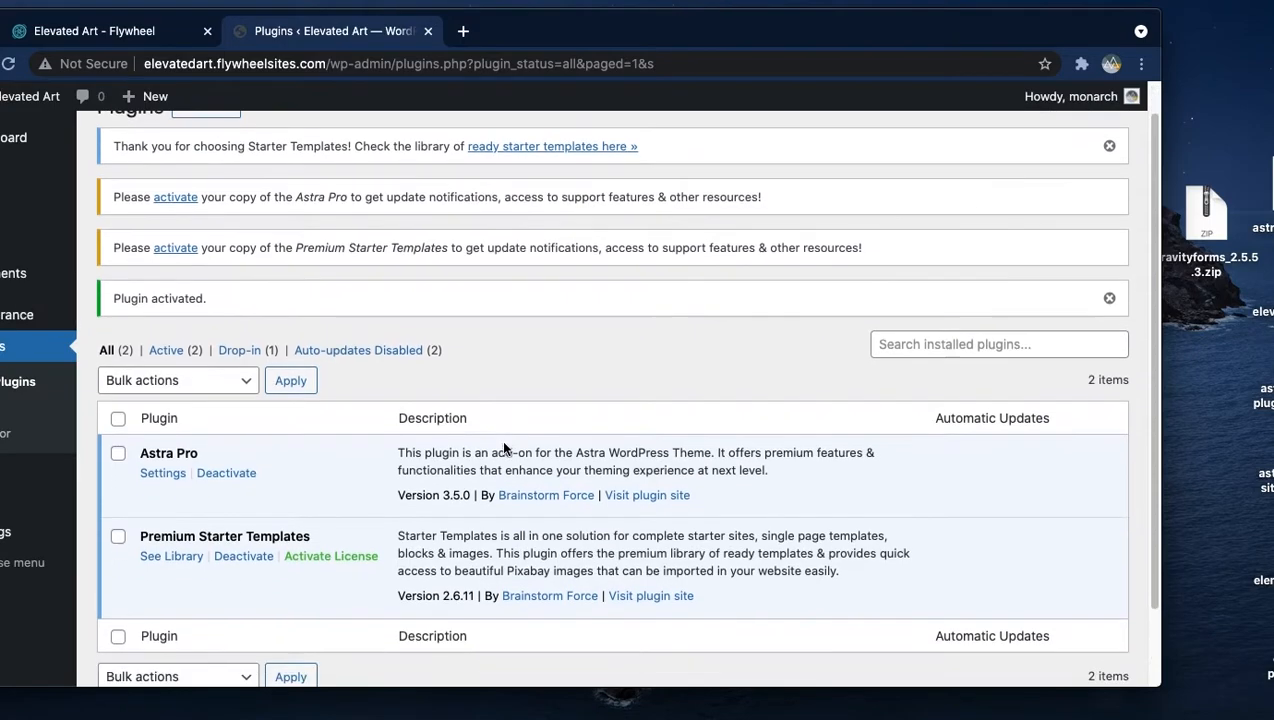
scroll(290, 320, "up", 2)
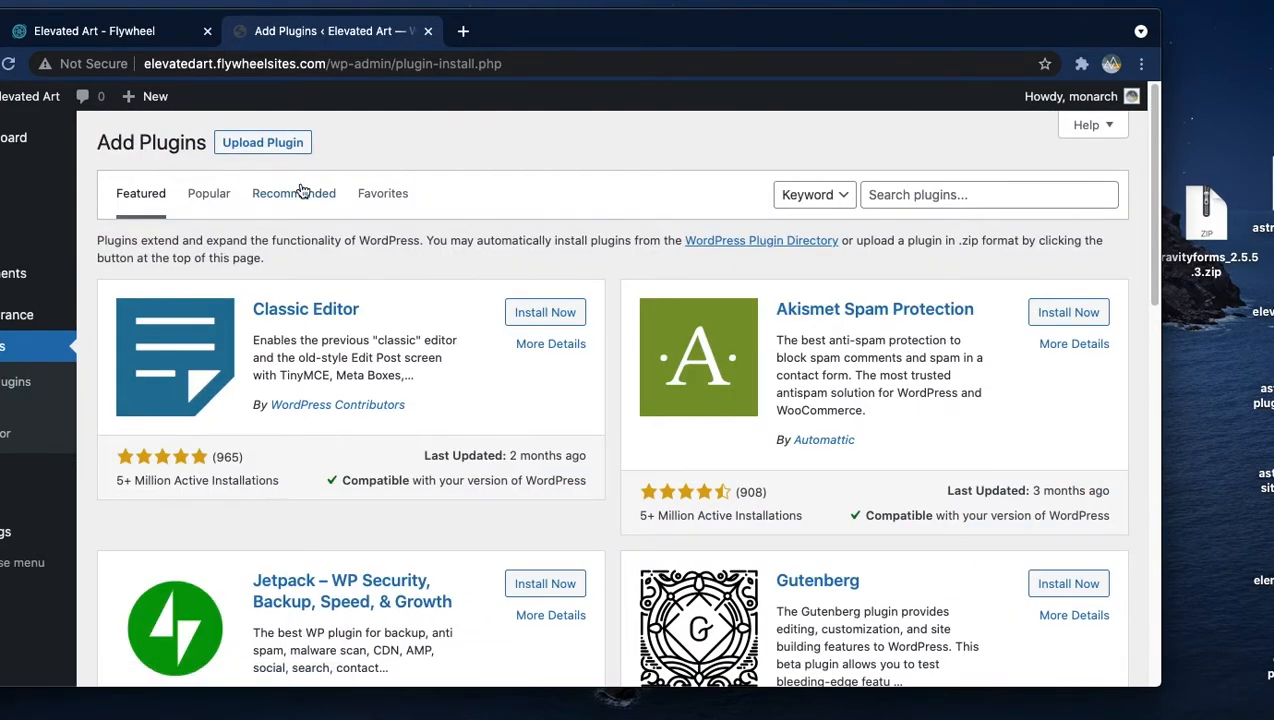
left_click(300, 143)
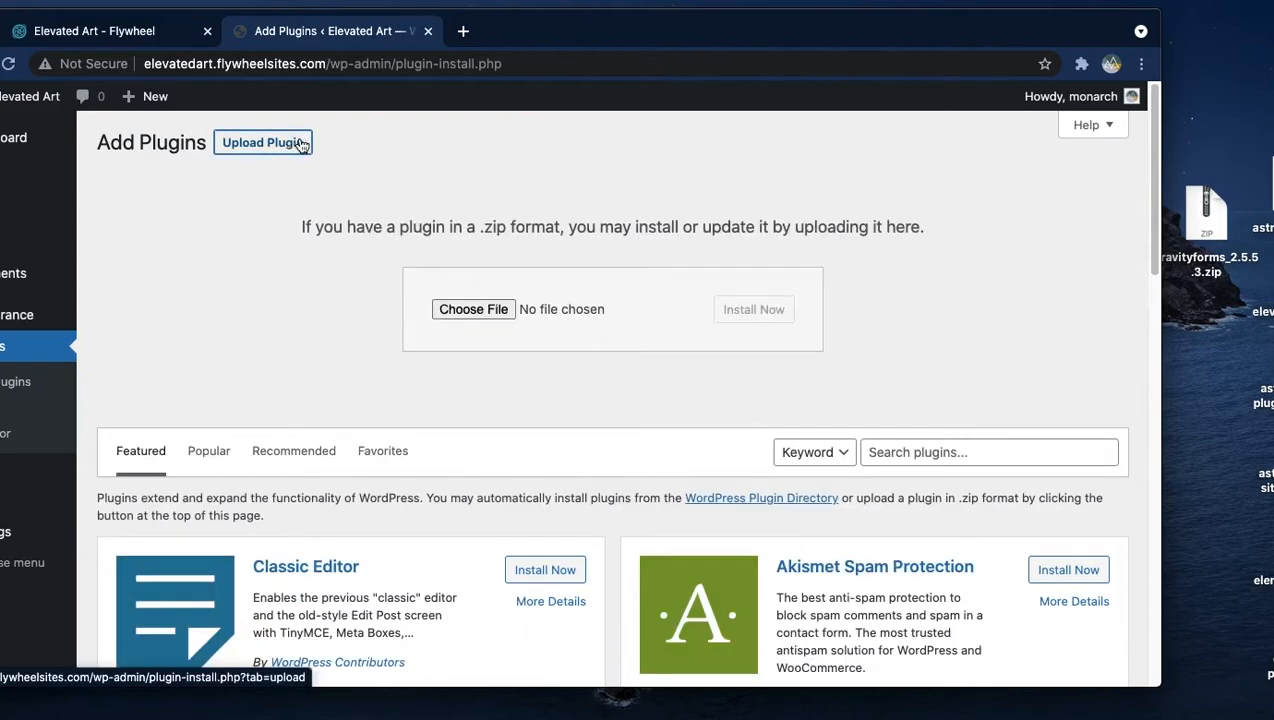
left_click(452, 307)
scroll(407, 320, "down", 10)
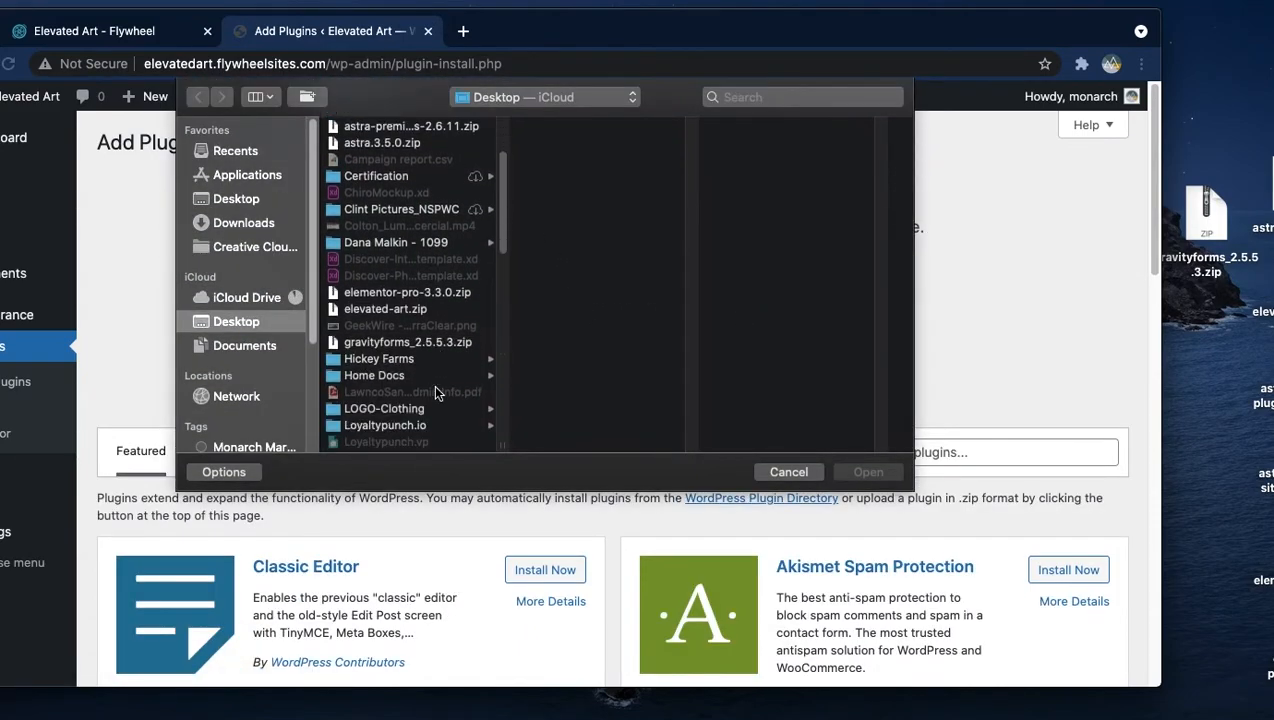
left_click(400, 270)
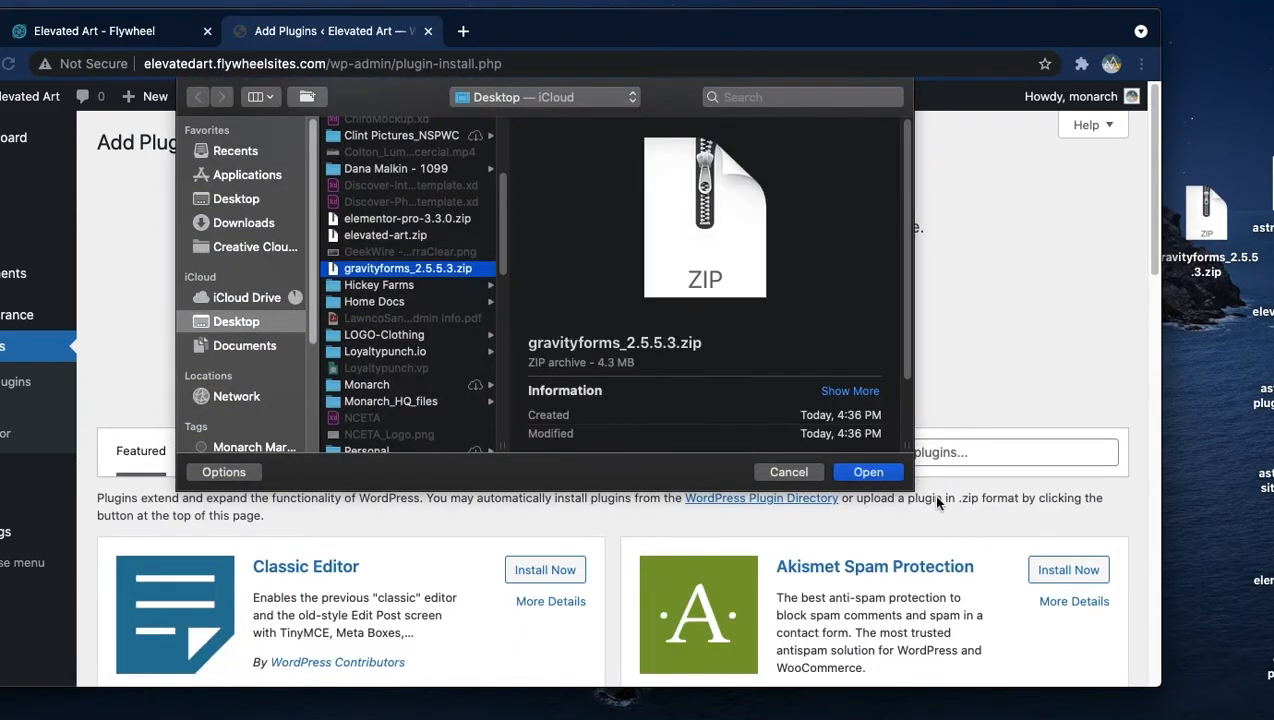
left_click(871, 471)
left_click(760, 308)
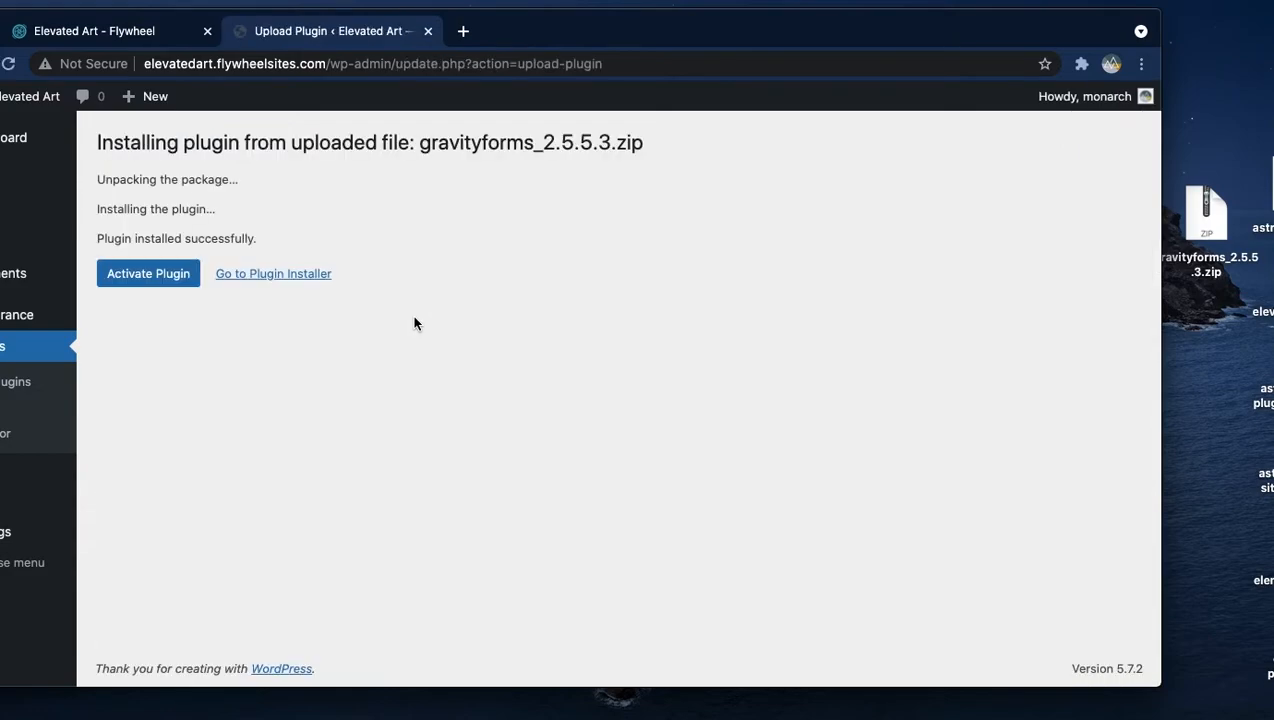
left_click(162, 283)
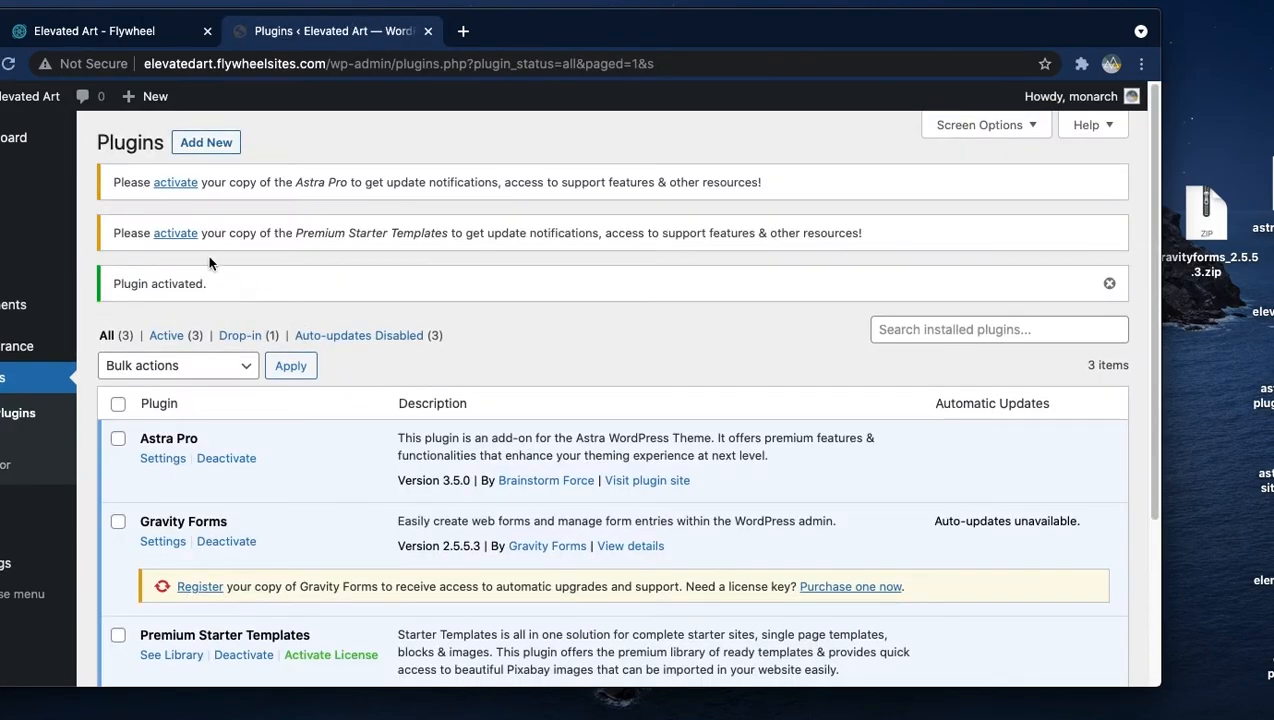
- Search the plugin directory for elementor, then install and activate Elementor Website Builder
left_click(205, 142)
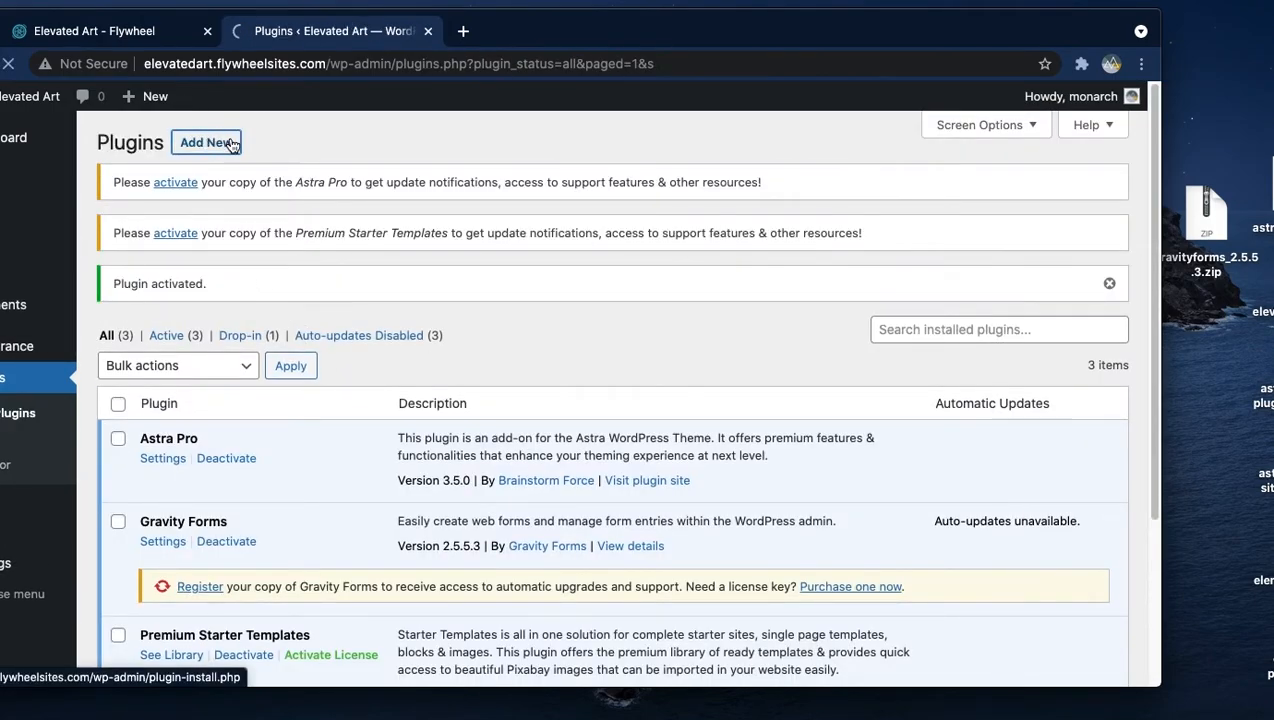
left_click(908, 197)
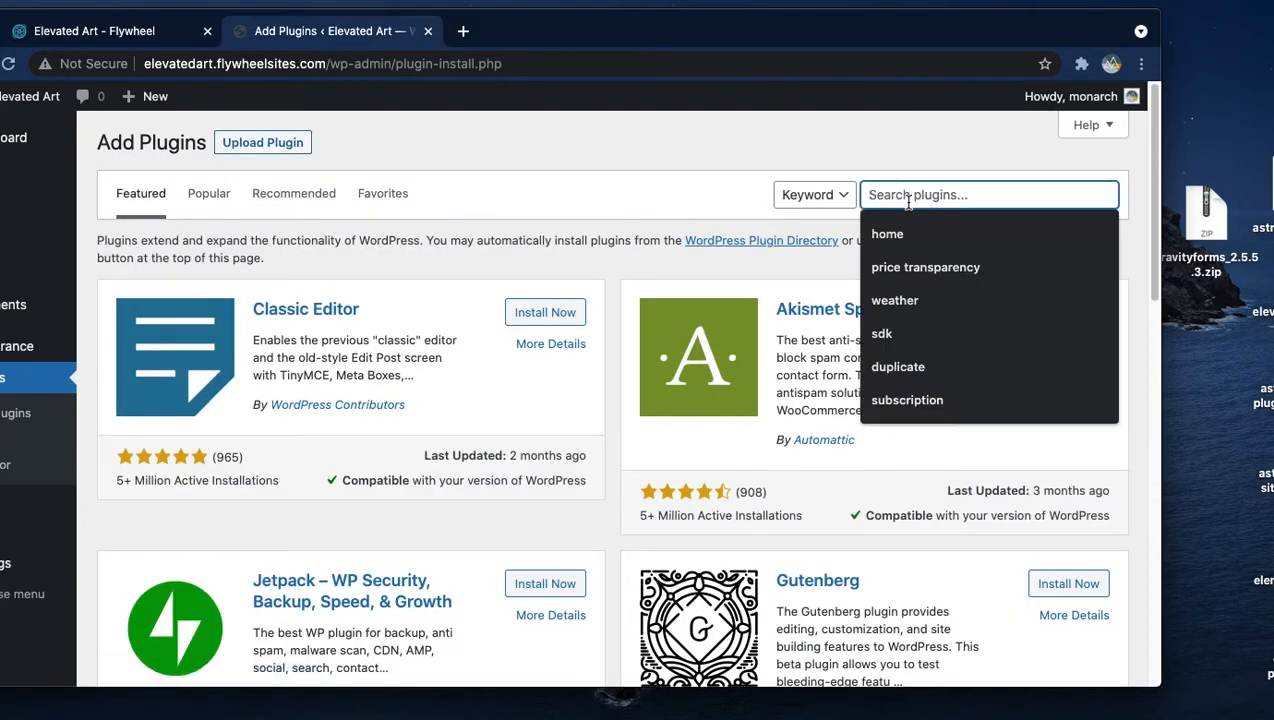
type("elementor")
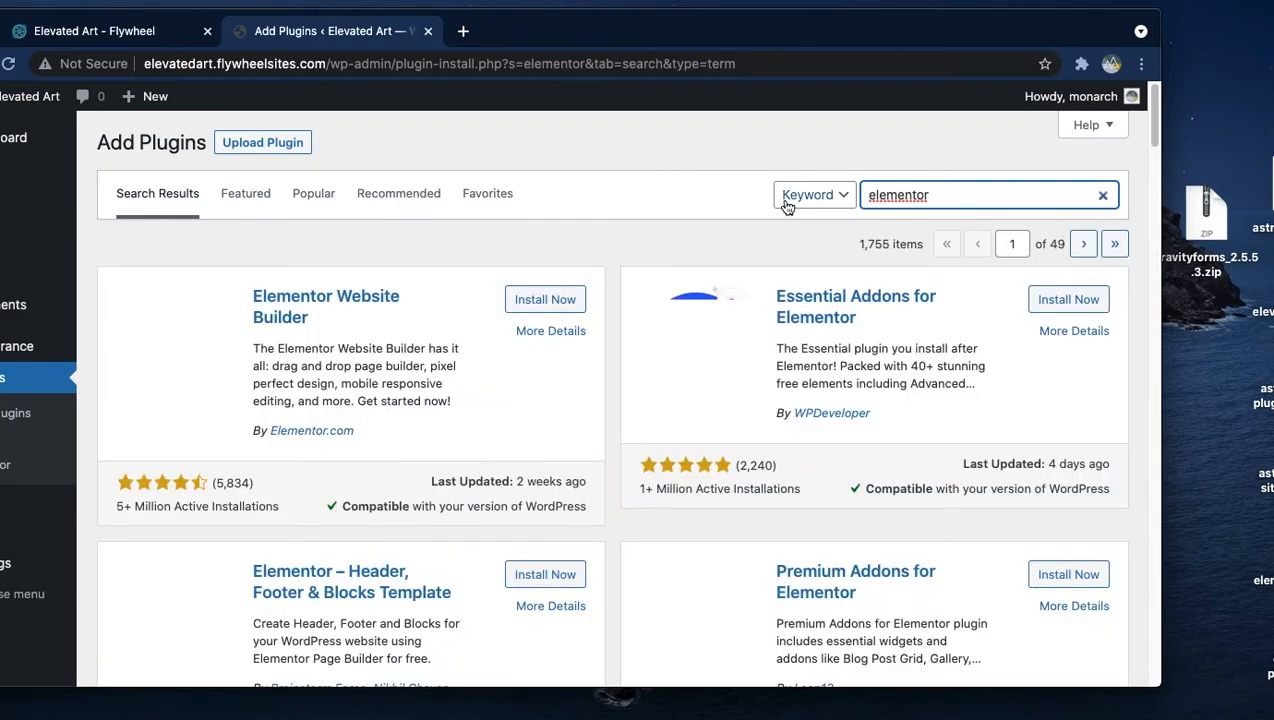
left_click(540, 298)
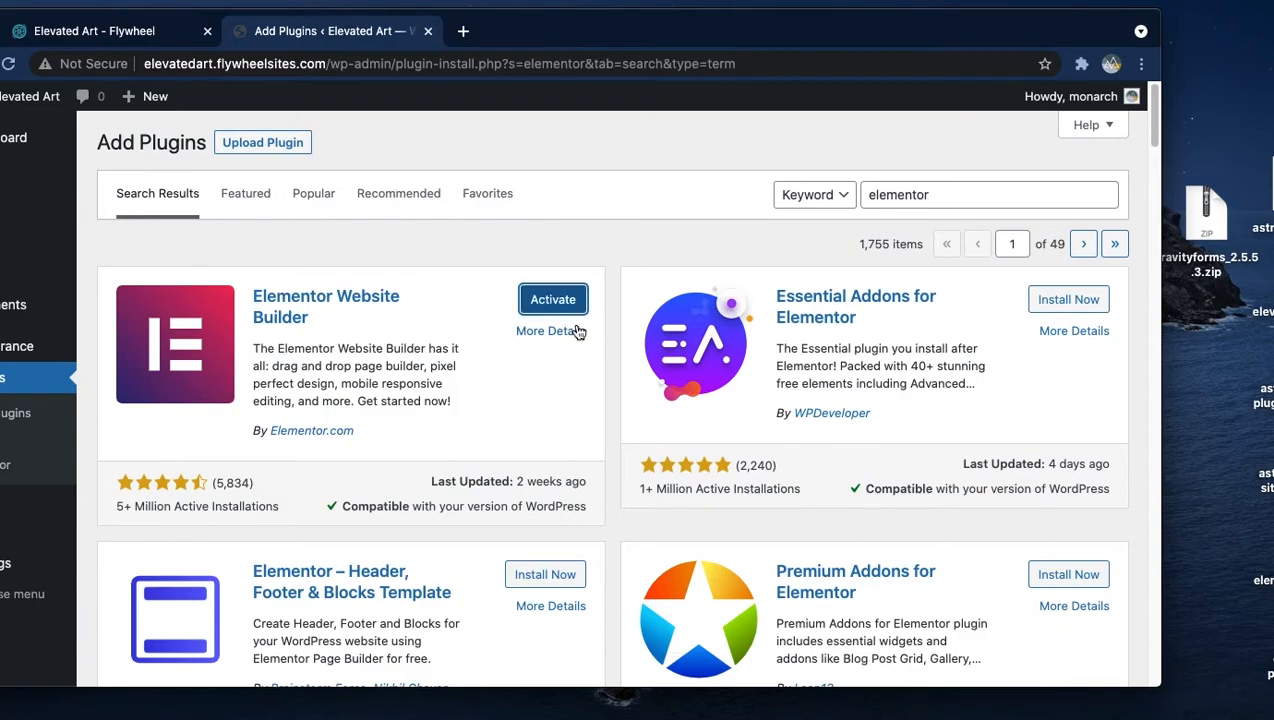
left_click(575, 304)
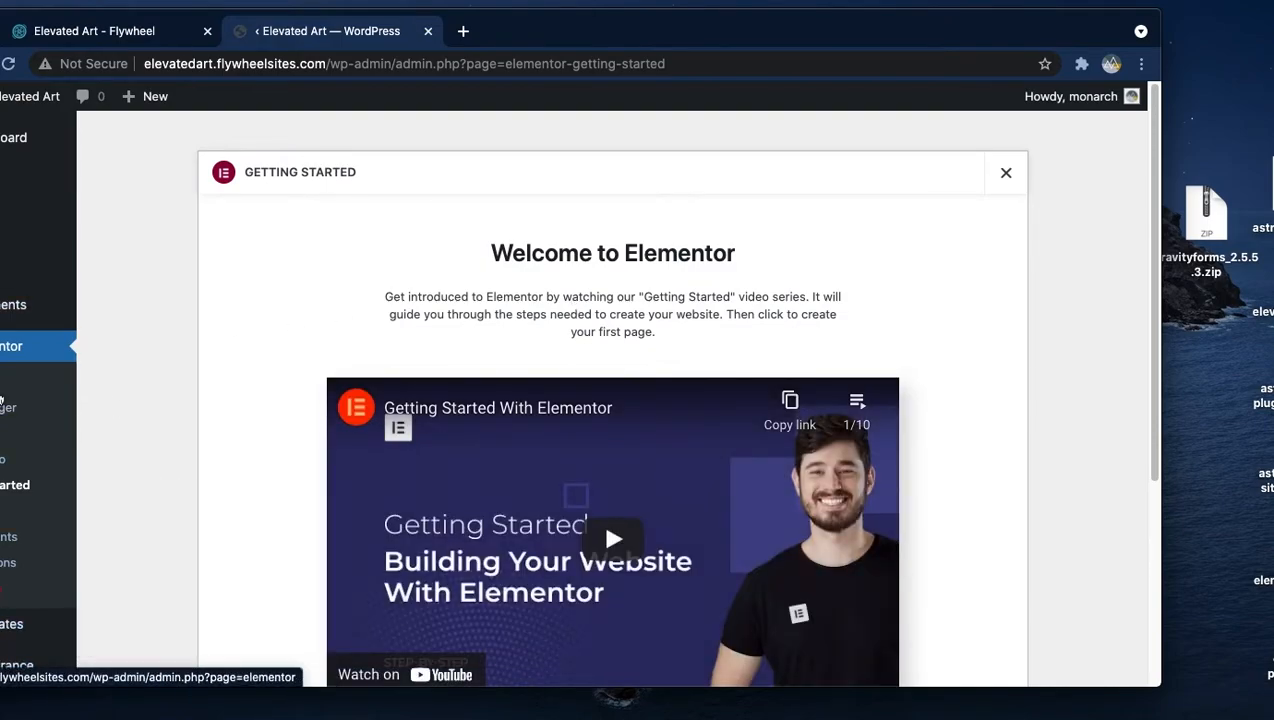
scroll(31, 516, "down", 2)
left_click(13, 598)
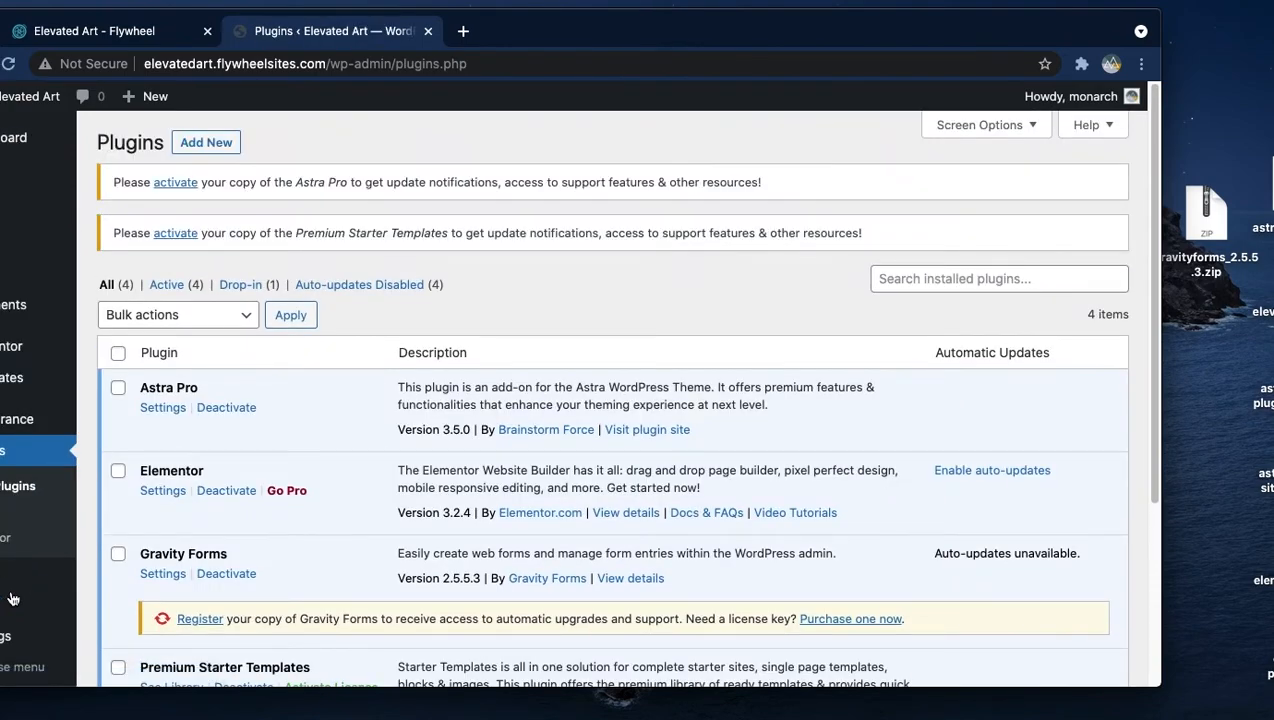
- Upload, install and activate Elementor Pro from elementor-pro-3.3.0.zip
left_click(206, 143)
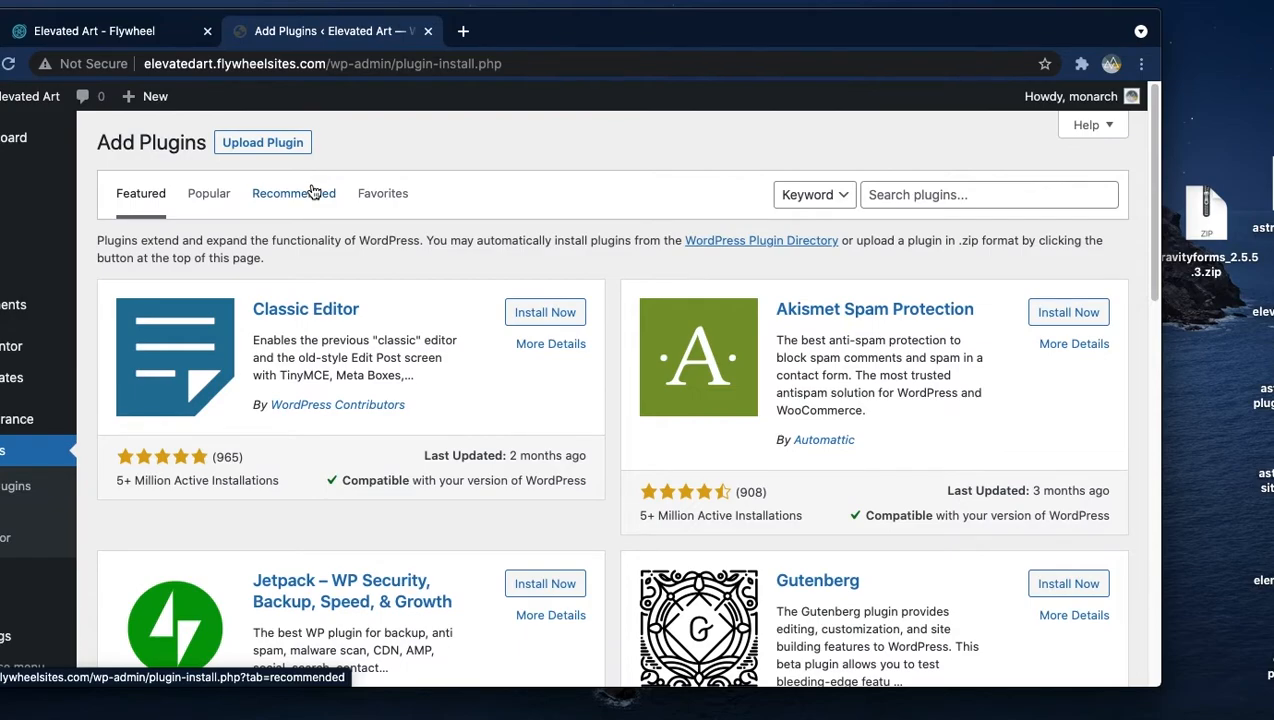
left_click(294, 143)
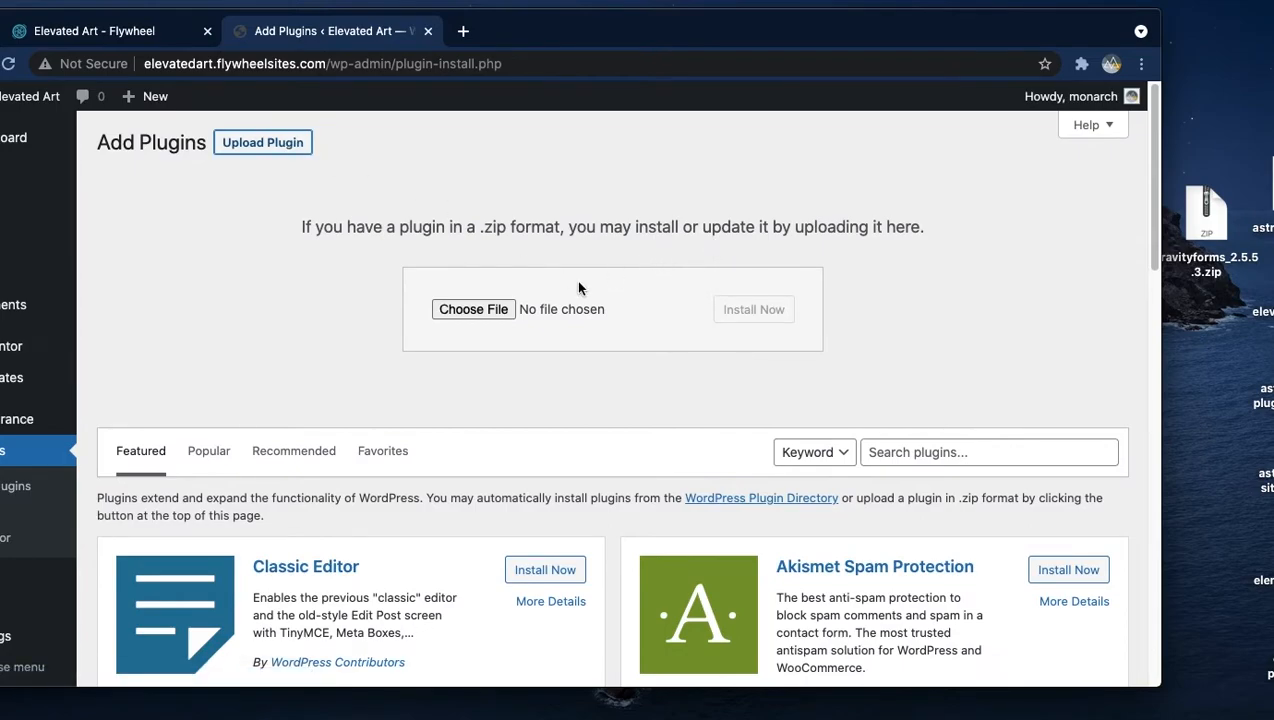
left_click(499, 309)
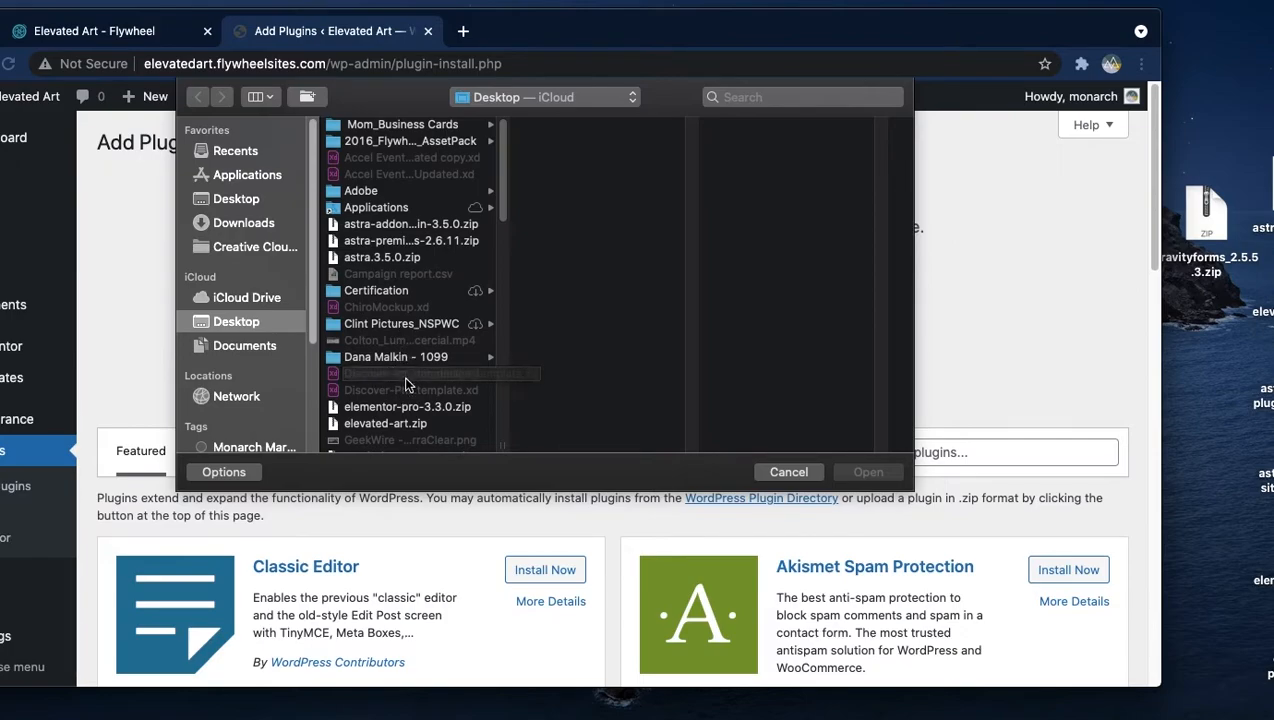
left_click(404, 406)
left_click(864, 471)
left_click(784, 312)
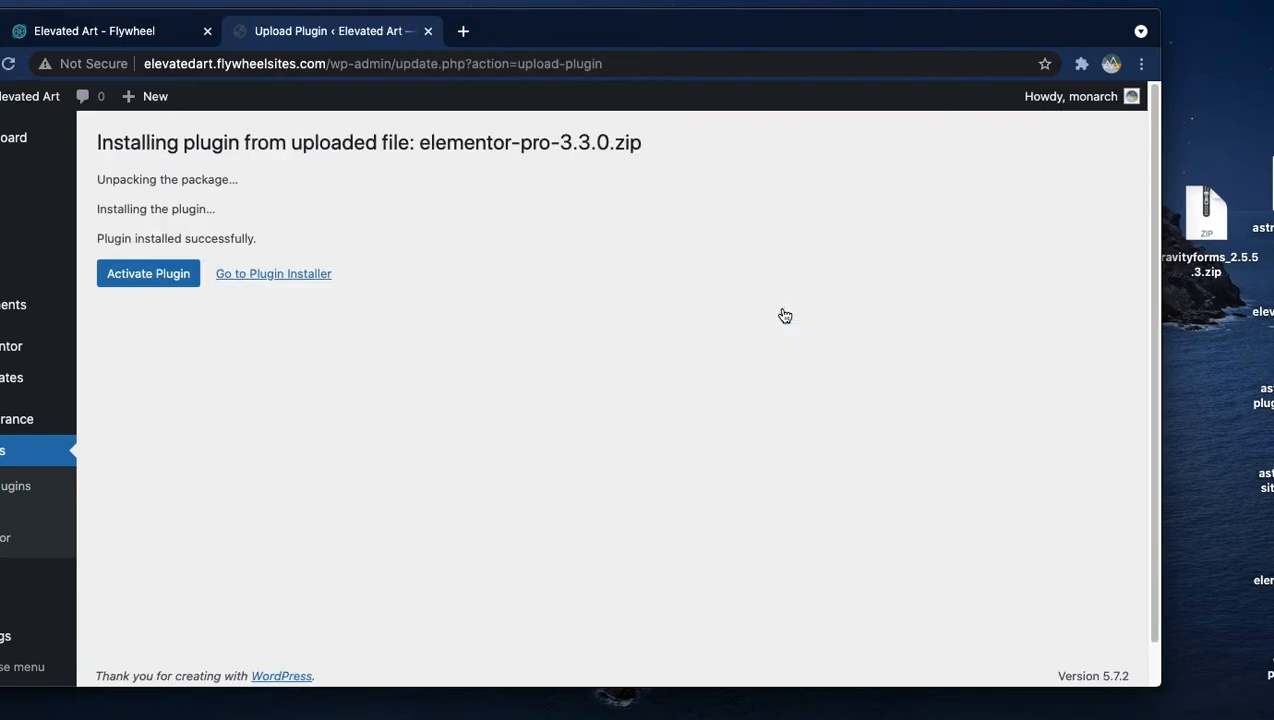
left_click(115, 279)
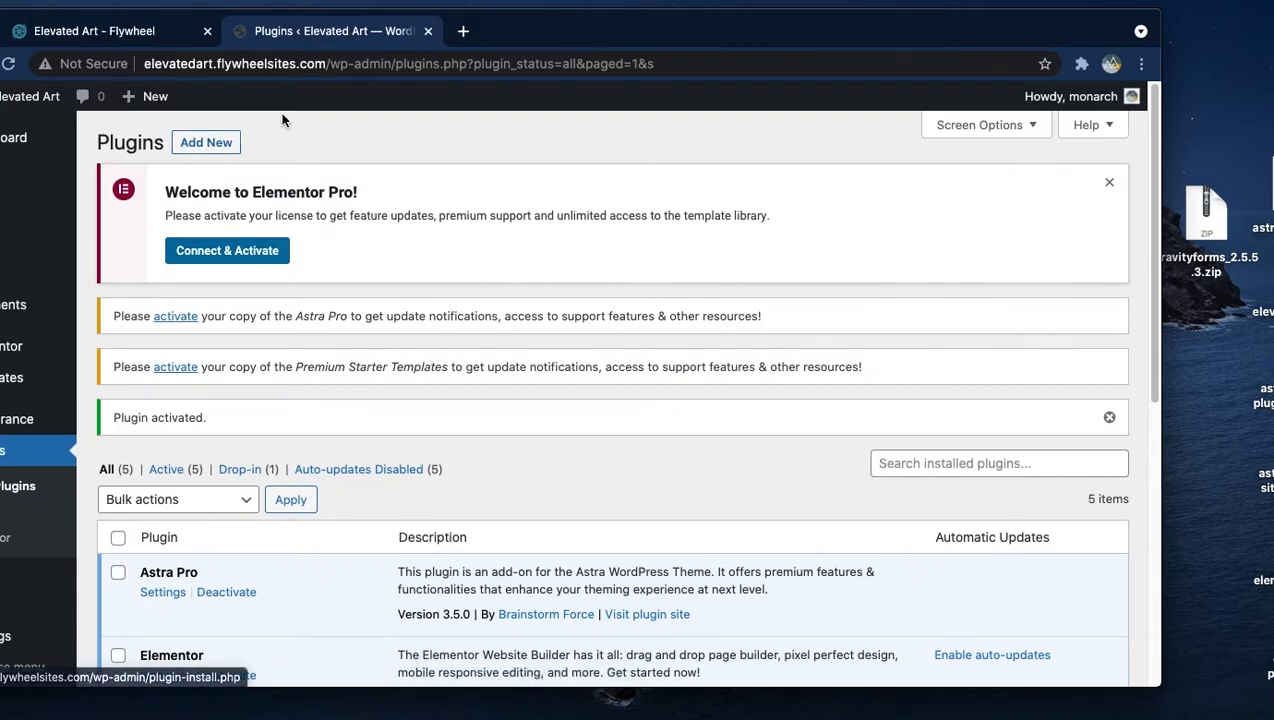
- Upload, install and activate Ultimate Addons for Elementor from ultimate-elementor-1.31.0.zip
left_click(203, 148)
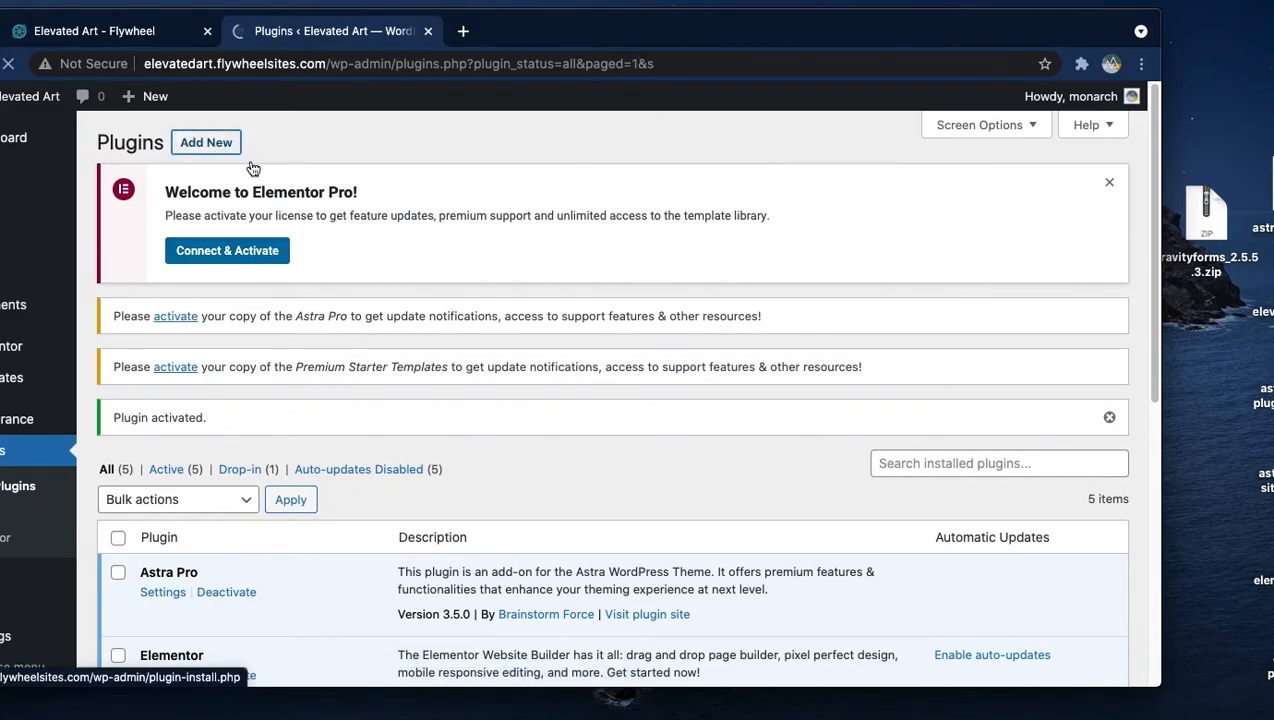
left_click(299, 147)
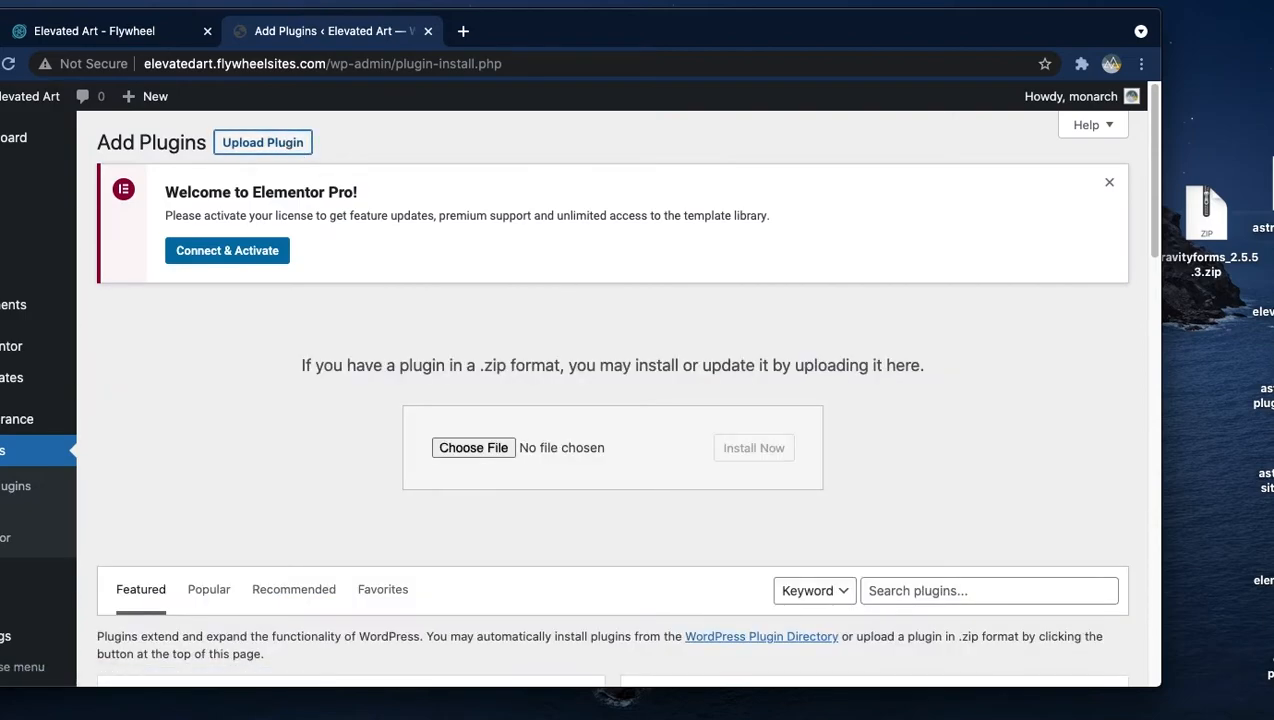
left_click(472, 447)
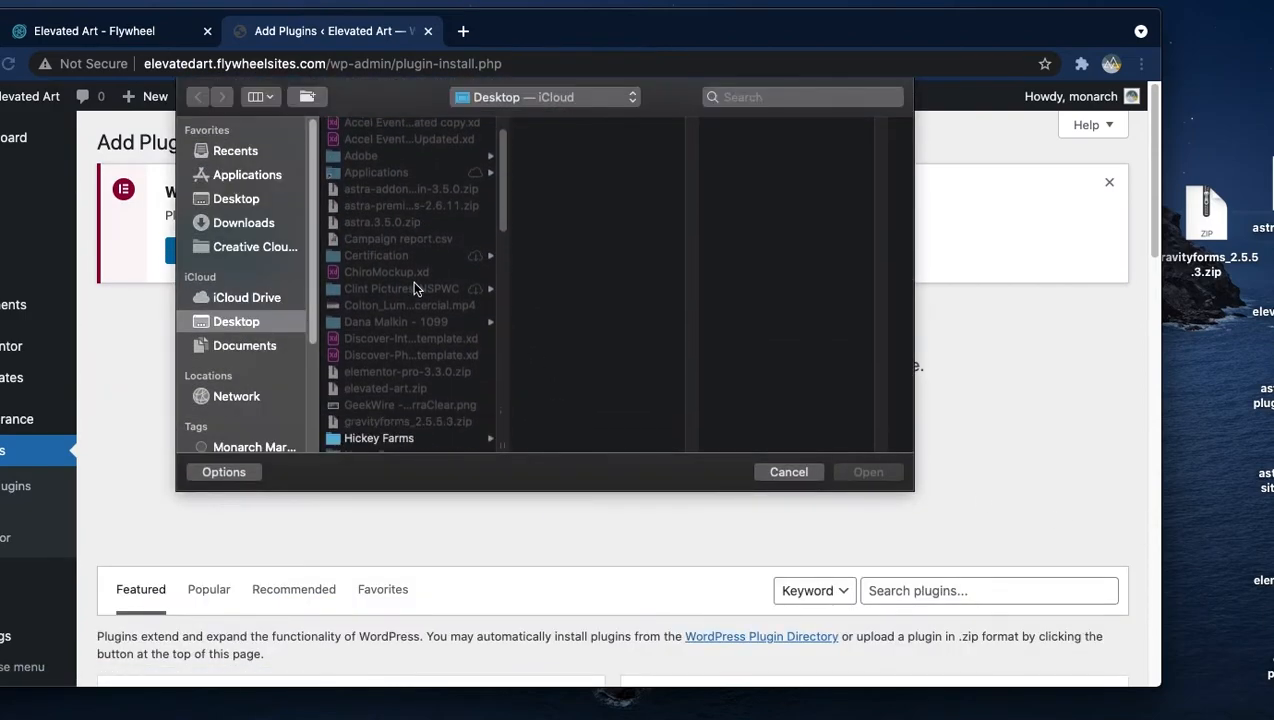
scroll(415, 300, "down", 10)
left_click(410, 377)
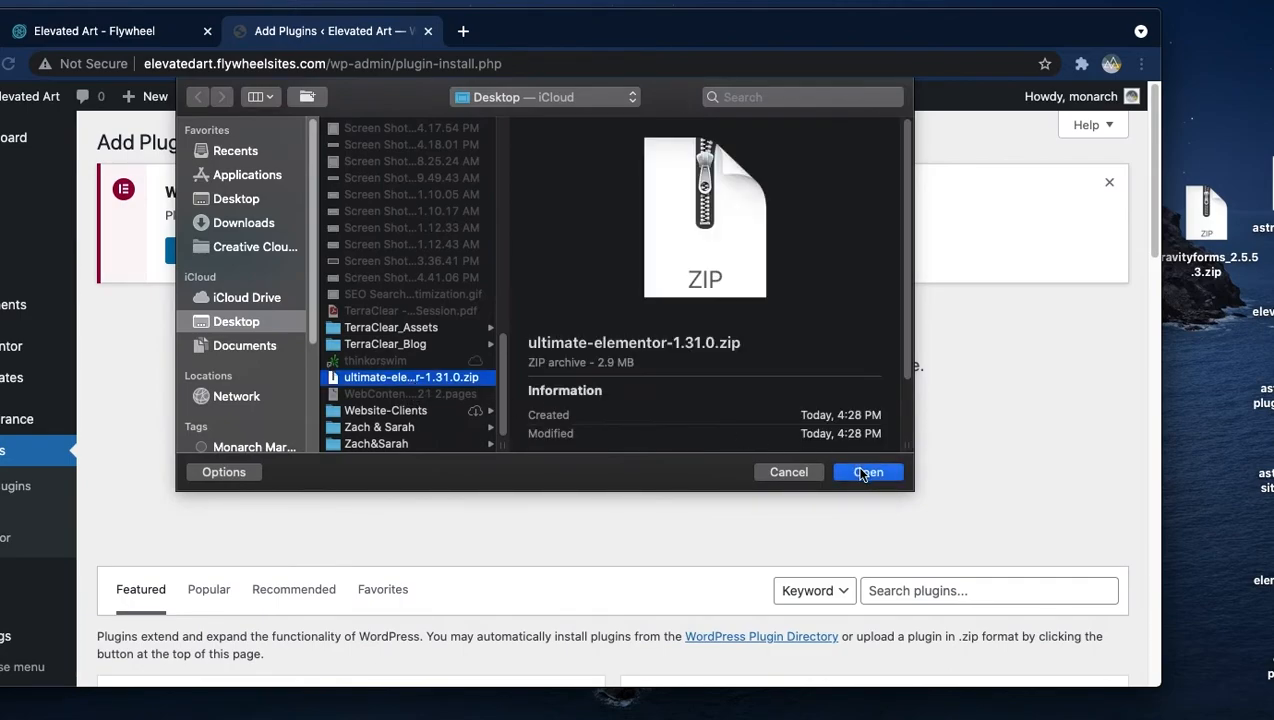
left_click(862, 472)
left_click(733, 452)
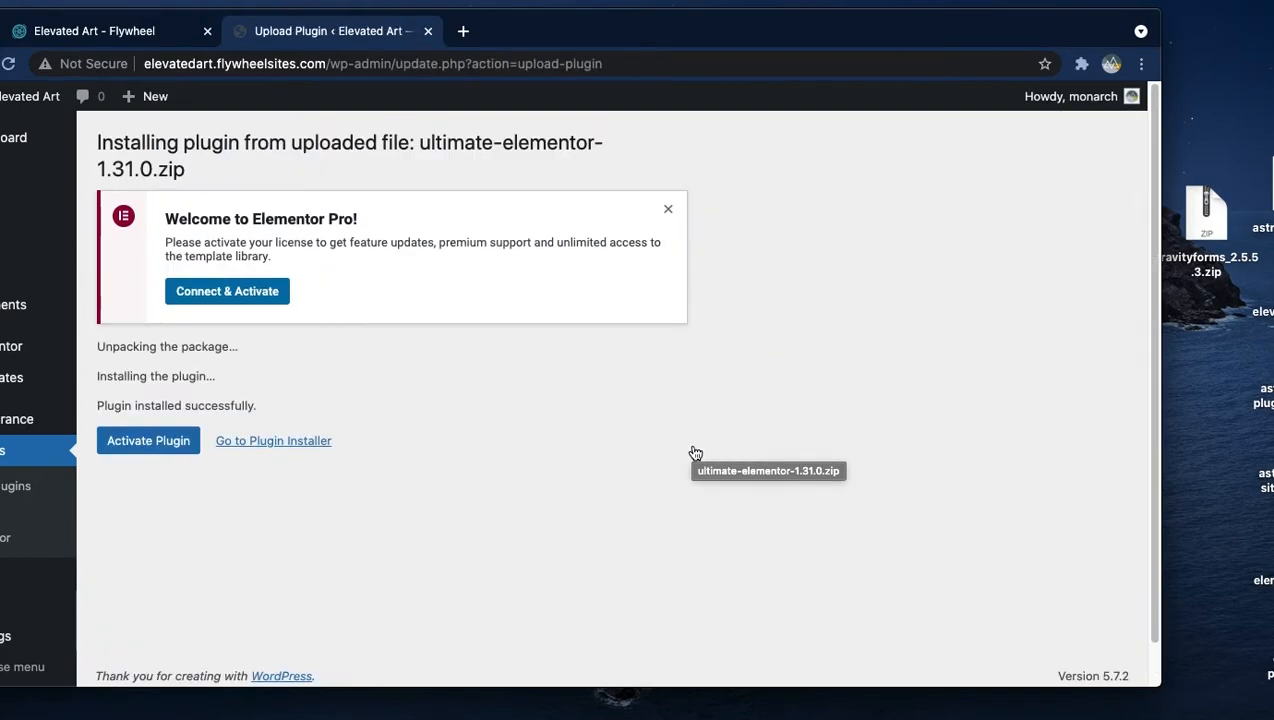
left_click(160, 441)
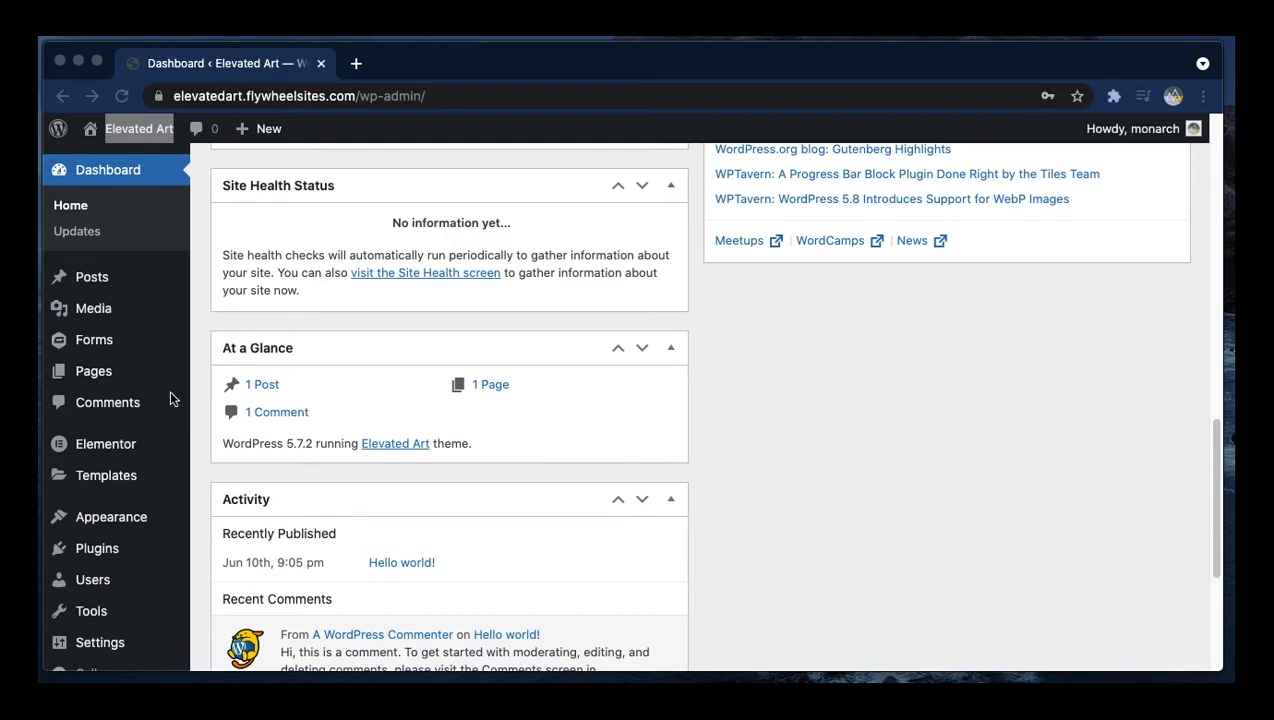
- Review the installed plugins list, then search the plugin directory for yoast
left_click(117, 558)
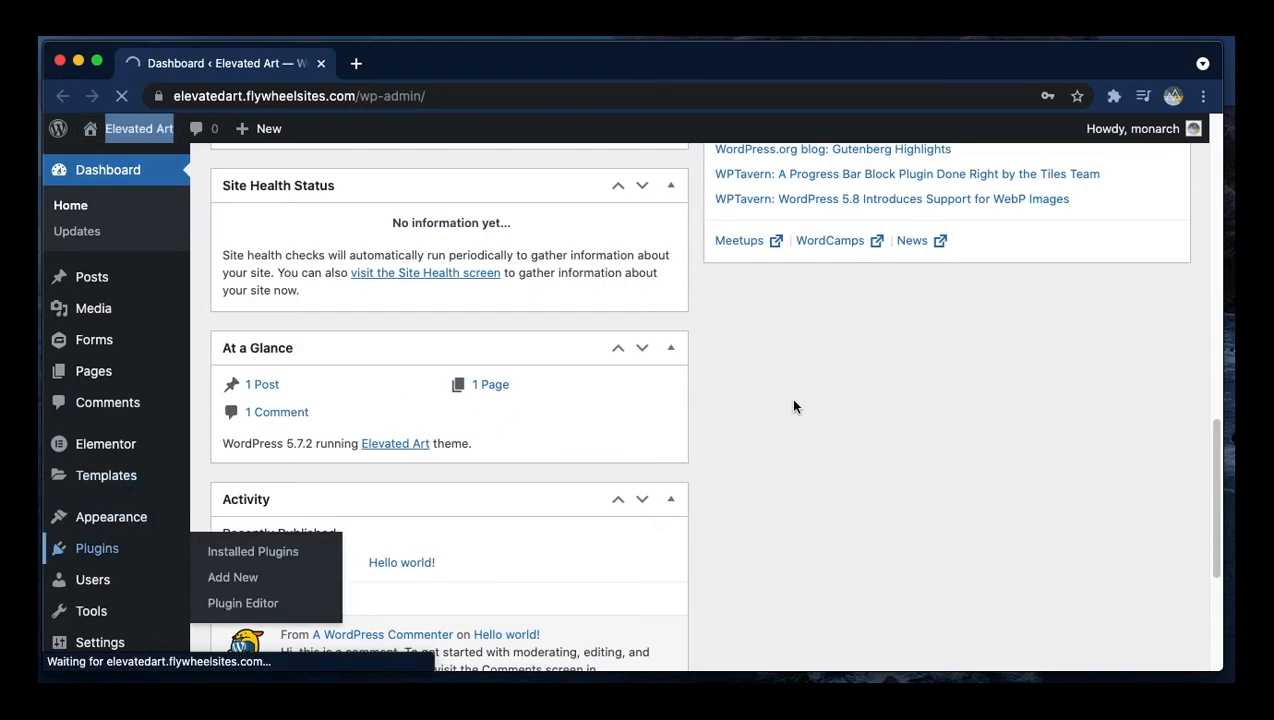
scroll(790, 398, "down", 5)
scroll(800, 404, "up", 2)
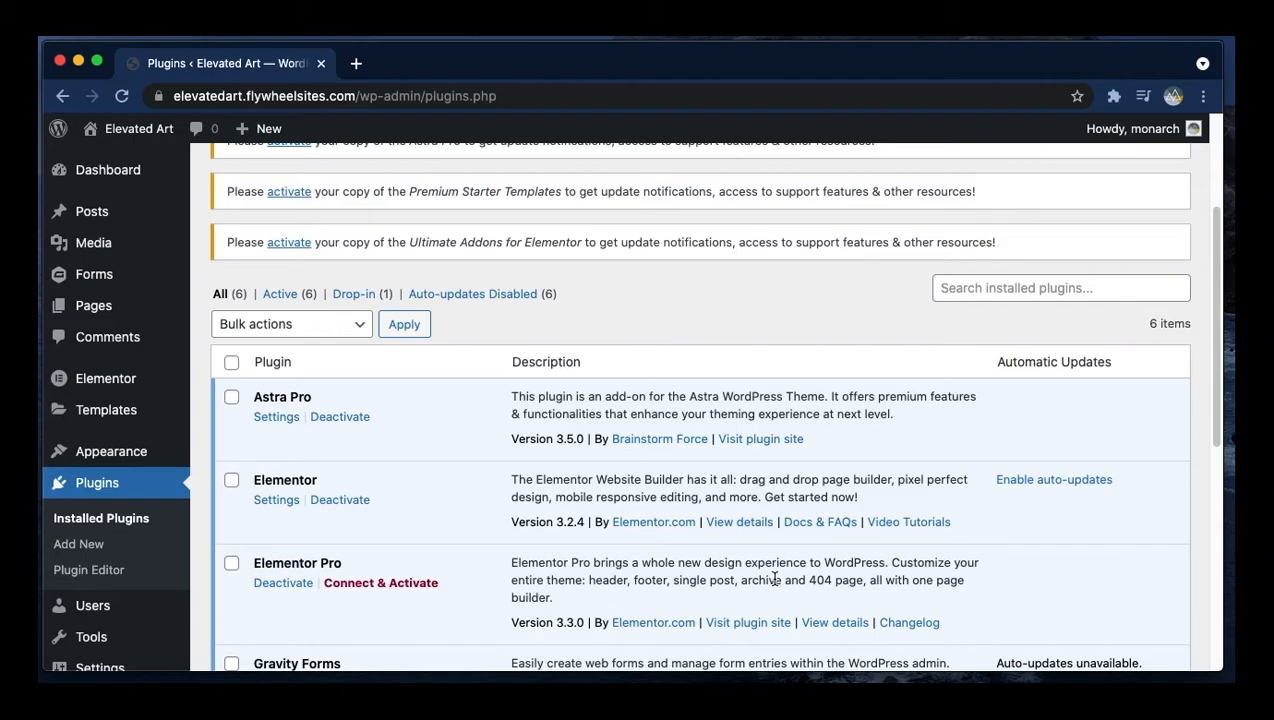
scroll(1015, 537, "up", 5)
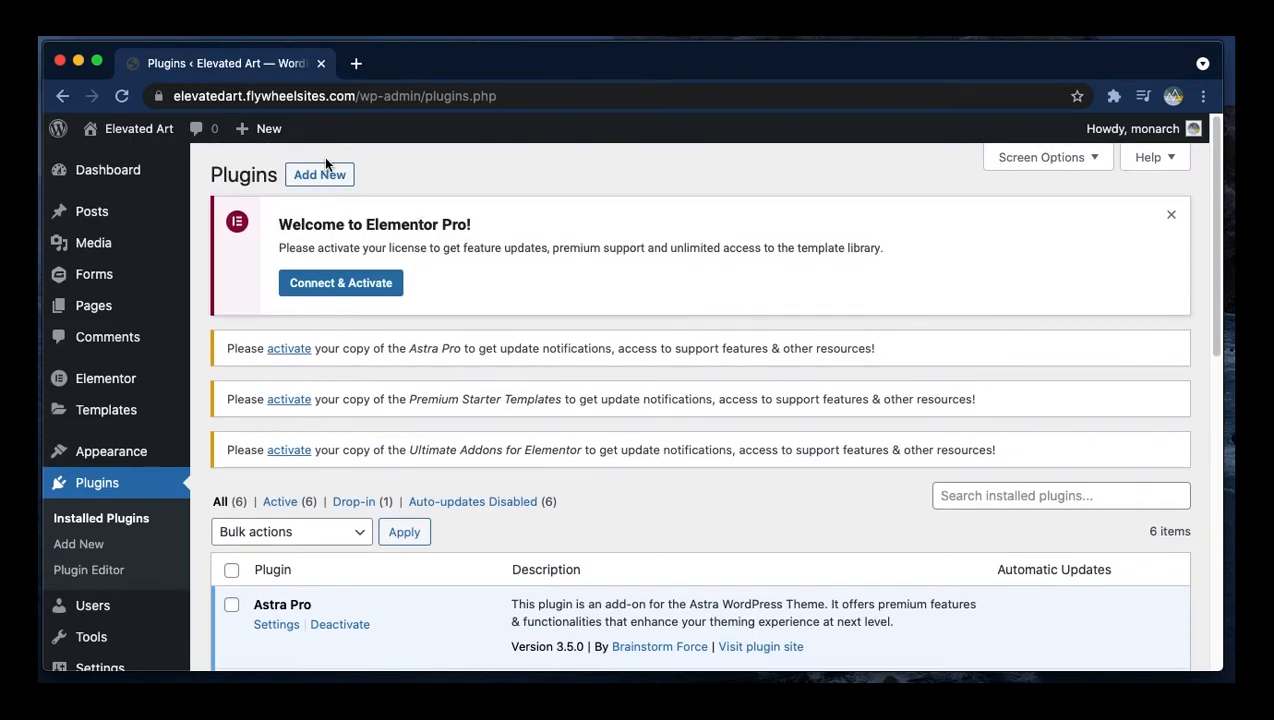
left_click(326, 174)
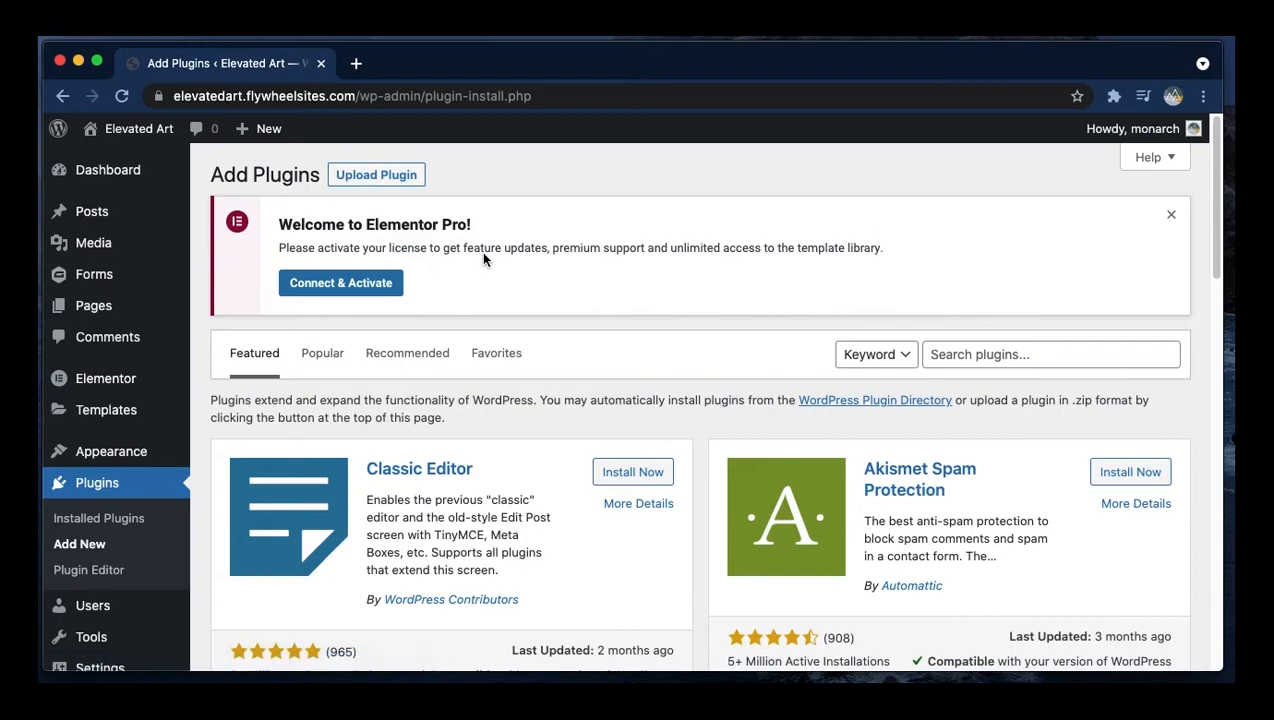
scroll(478, 268, "down", 1)
left_click(1004, 326)
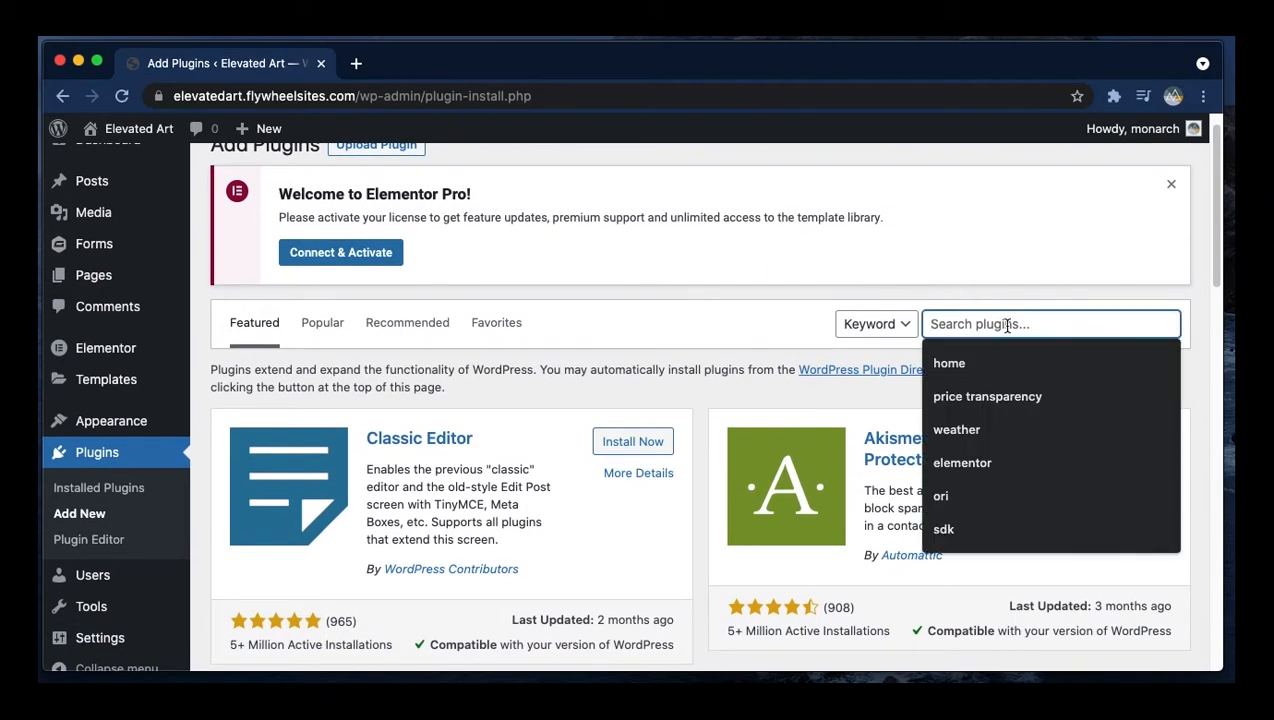
type("yoast")
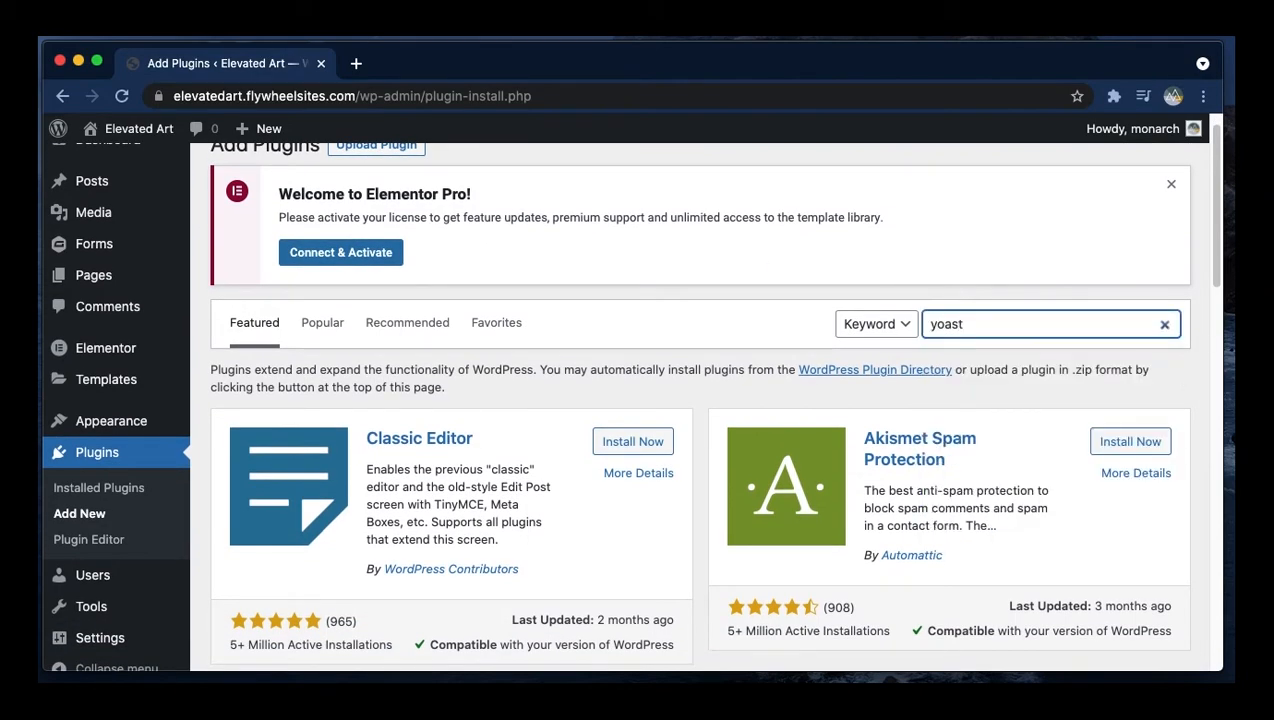
scroll(804, 458, "down", 1)
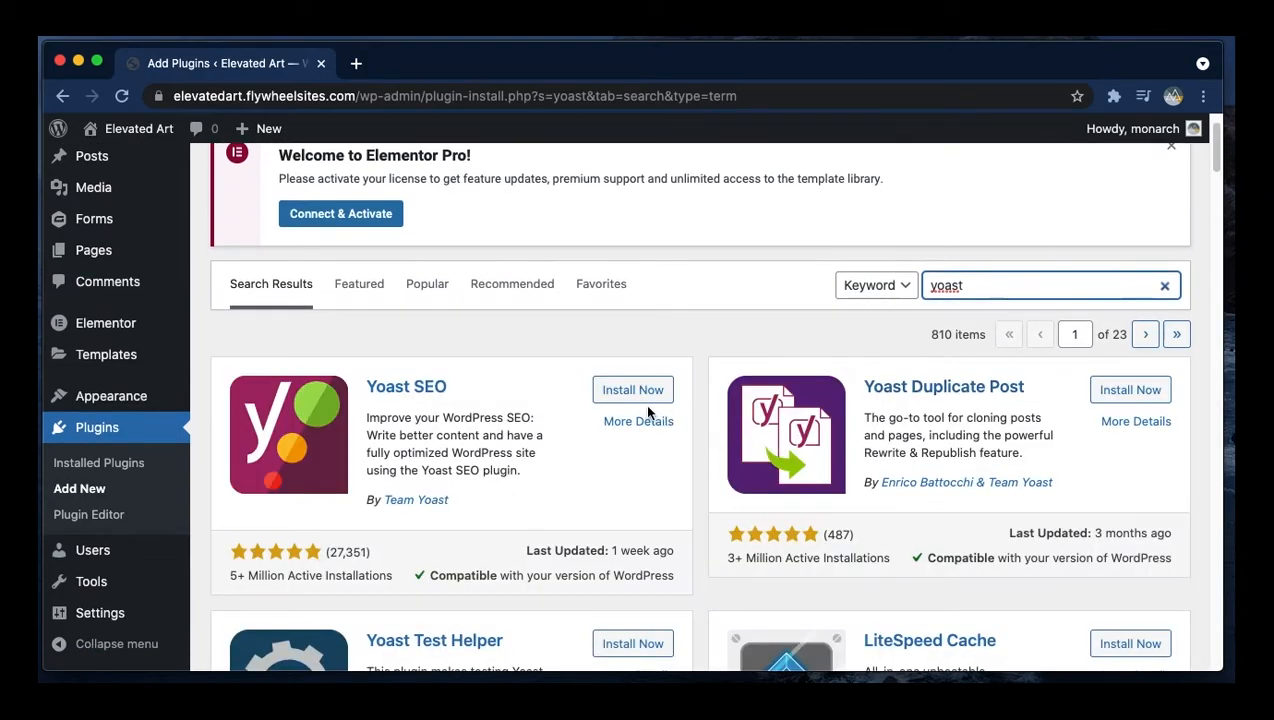
- Install and activate Yoast SEO, then review it in the installed plugins list
left_click(634, 392)
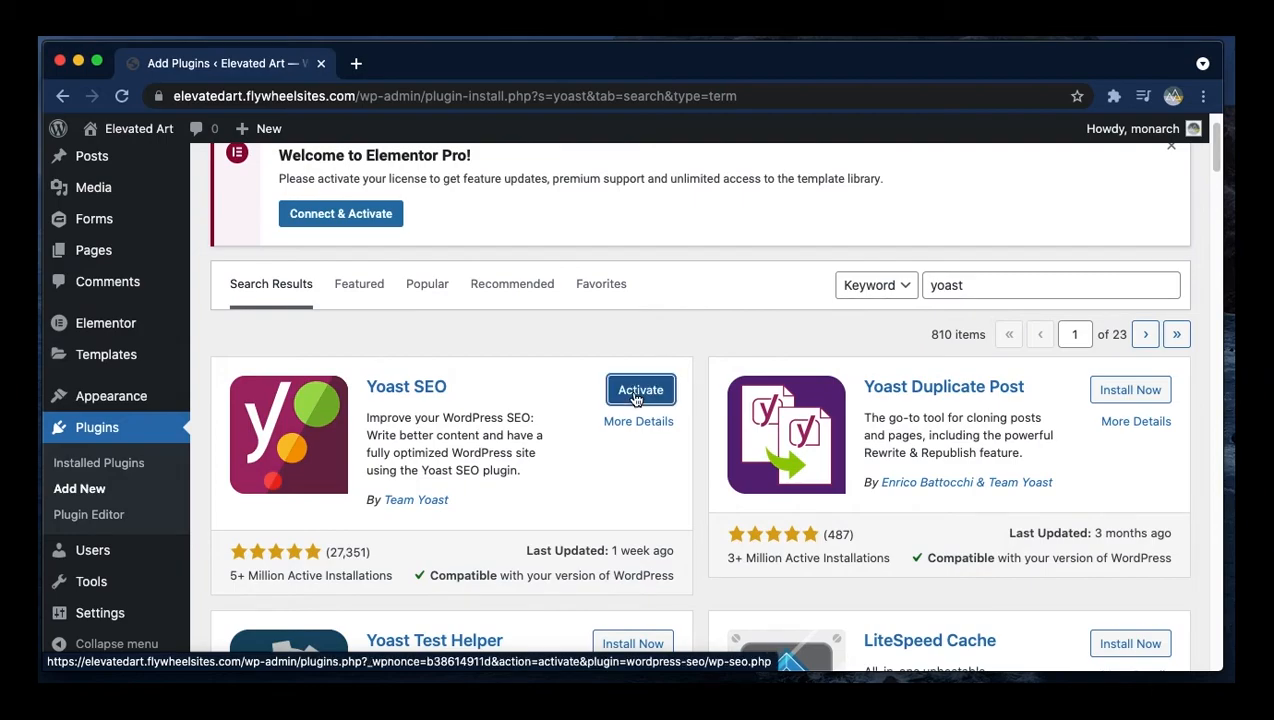
left_click(634, 398)
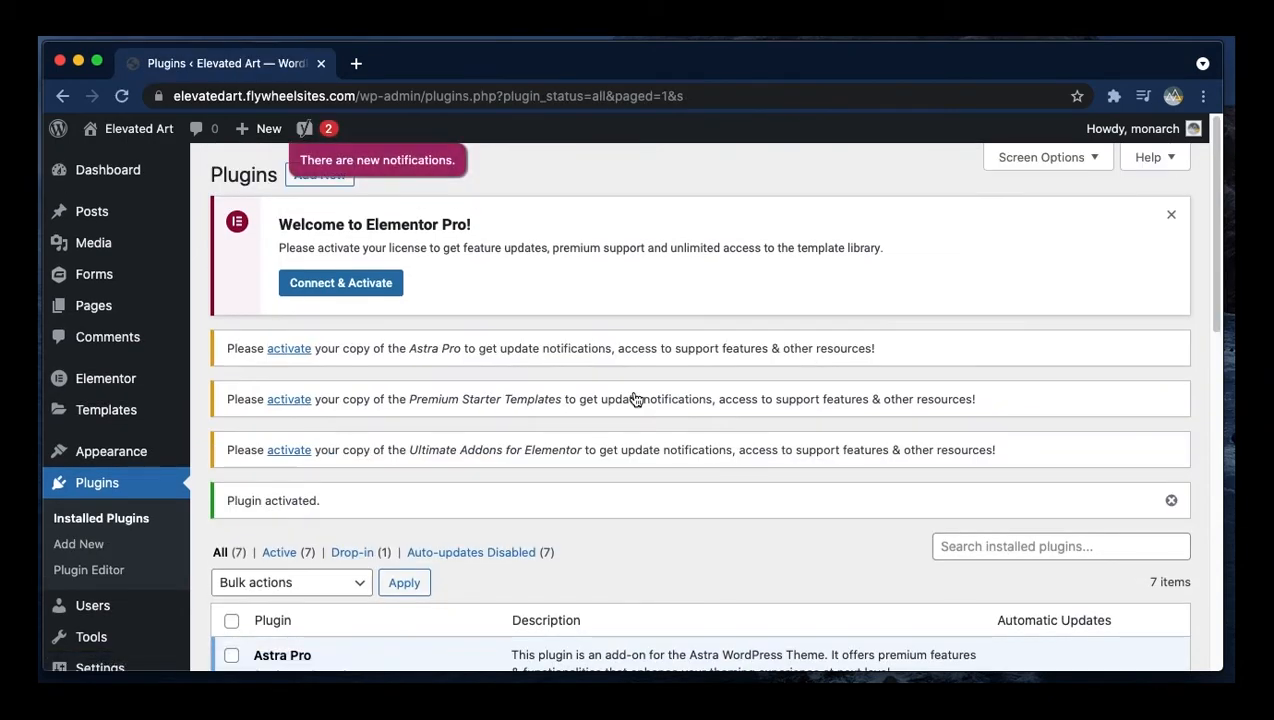
scroll(588, 441, "down", 3)
scroll(588, 441, "down", 10)
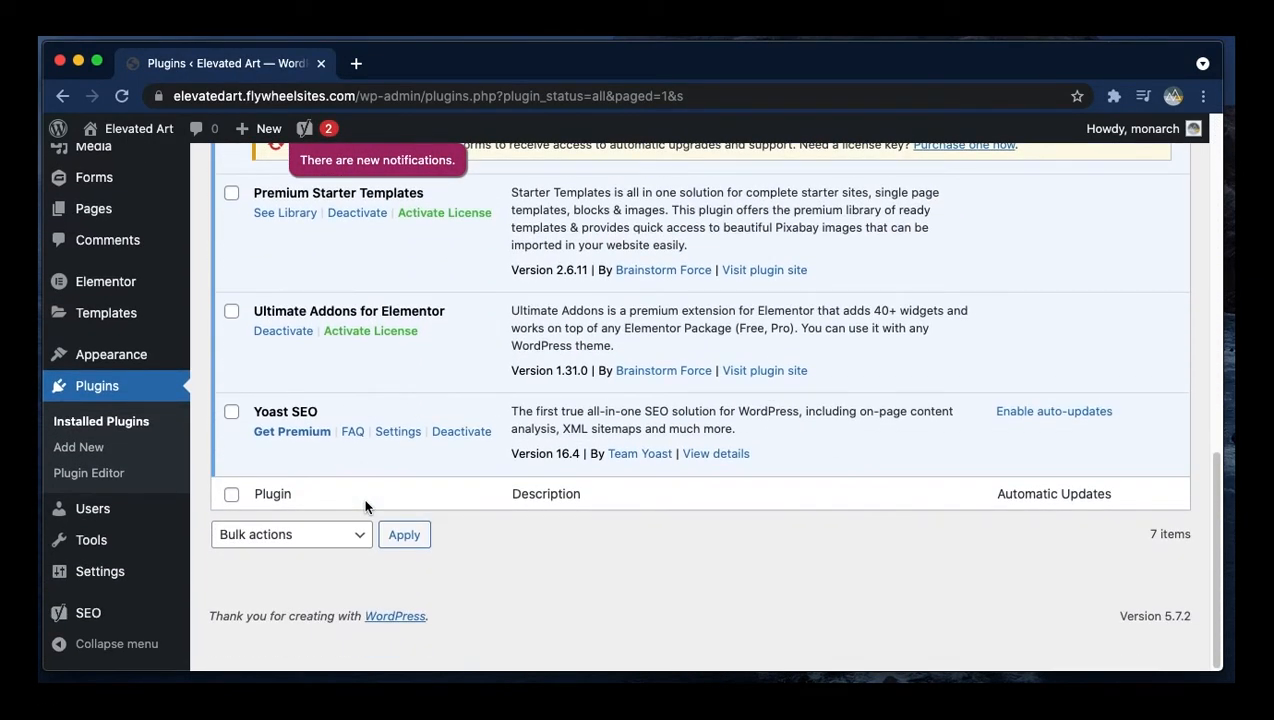
scroll(365, 507, "up", 7)
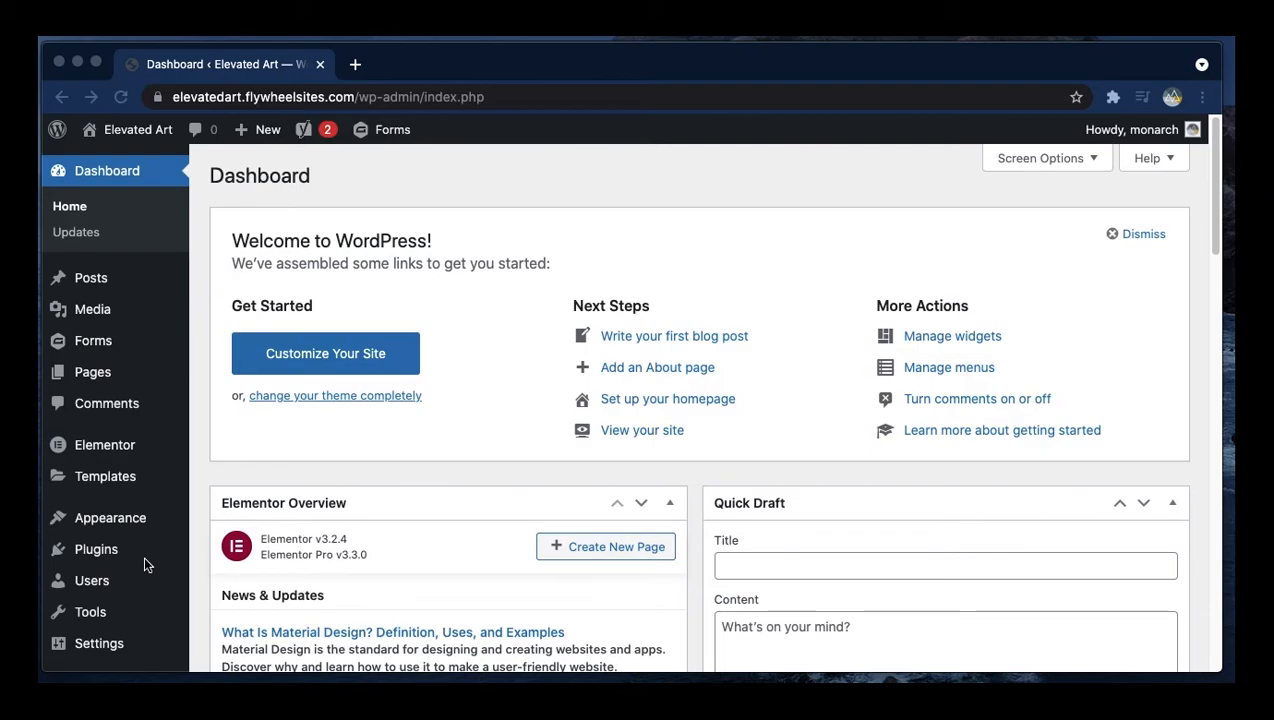
- Open Starter Templates for the Elementor page builder and search the templates for art
mouse_move(135, 523)
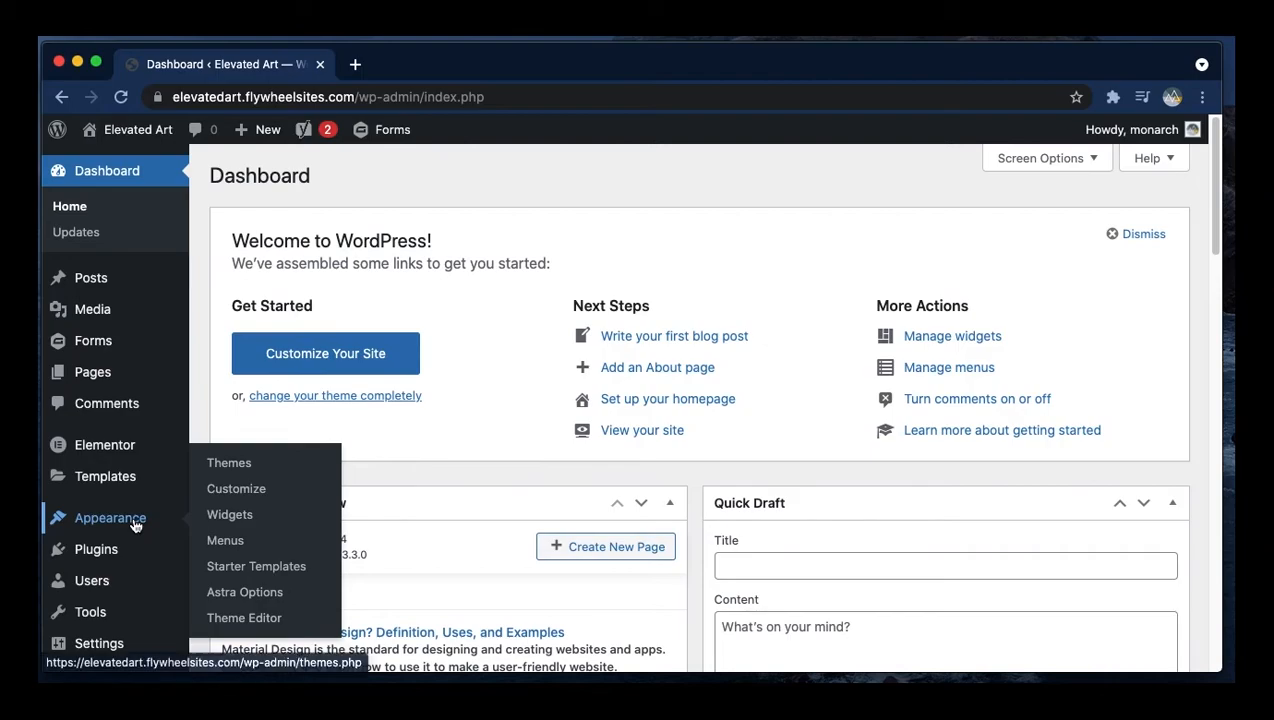
left_click(252, 567)
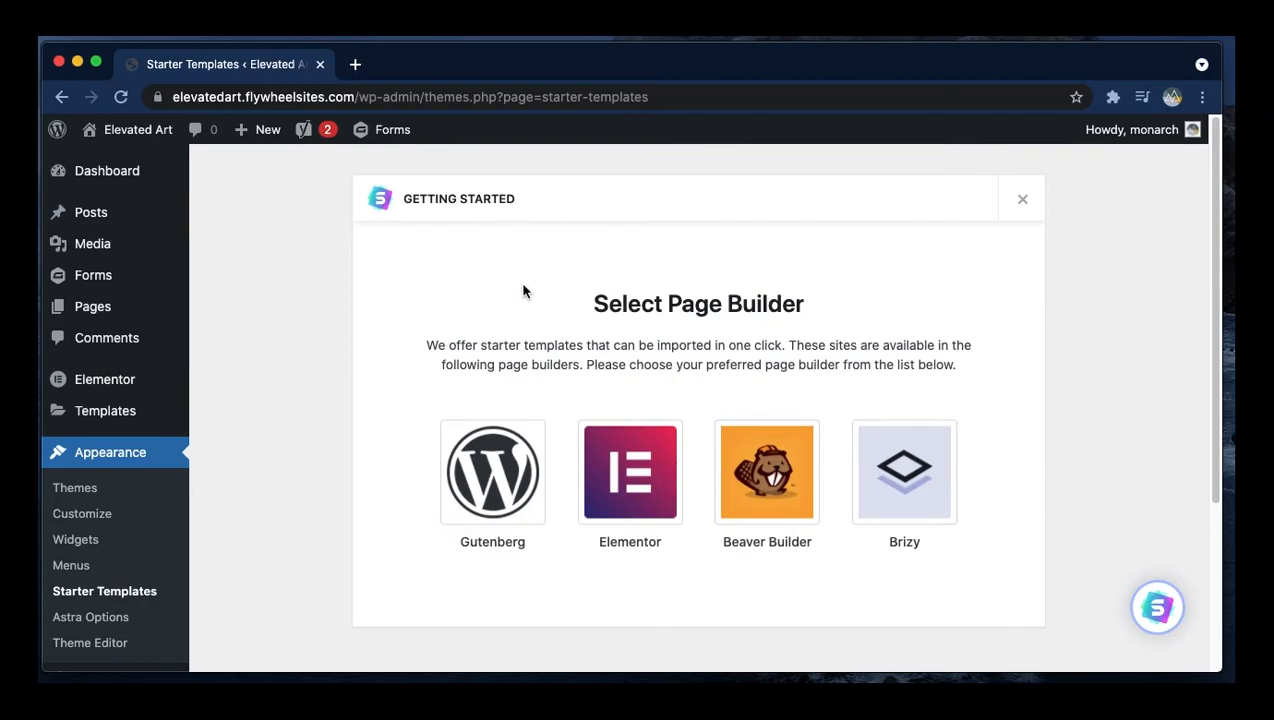
left_click(646, 500)
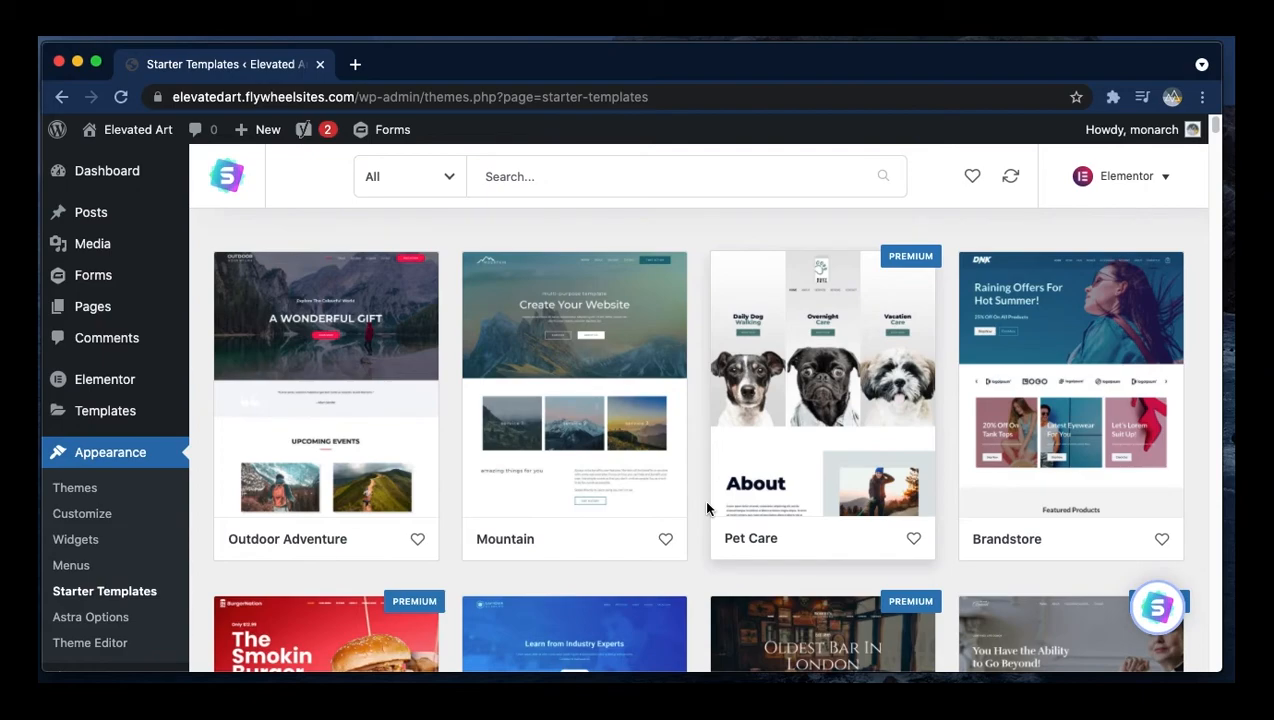
left_click(590, 162)
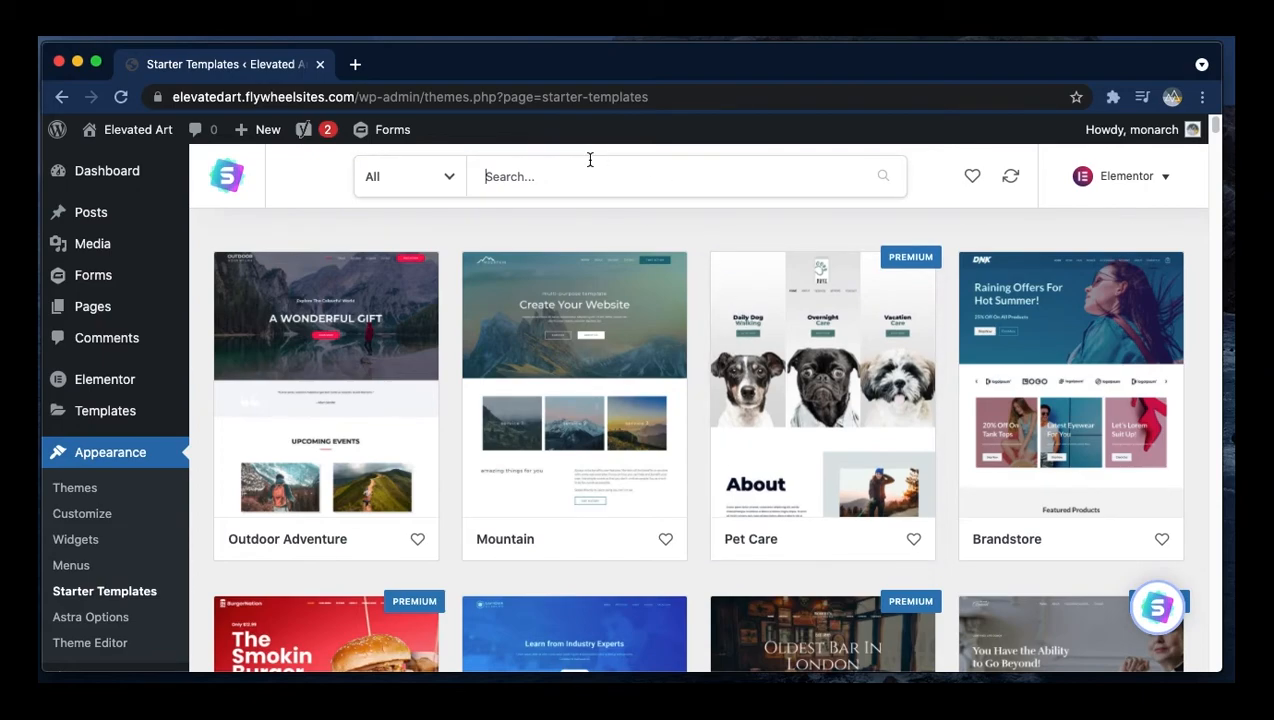
type("art")
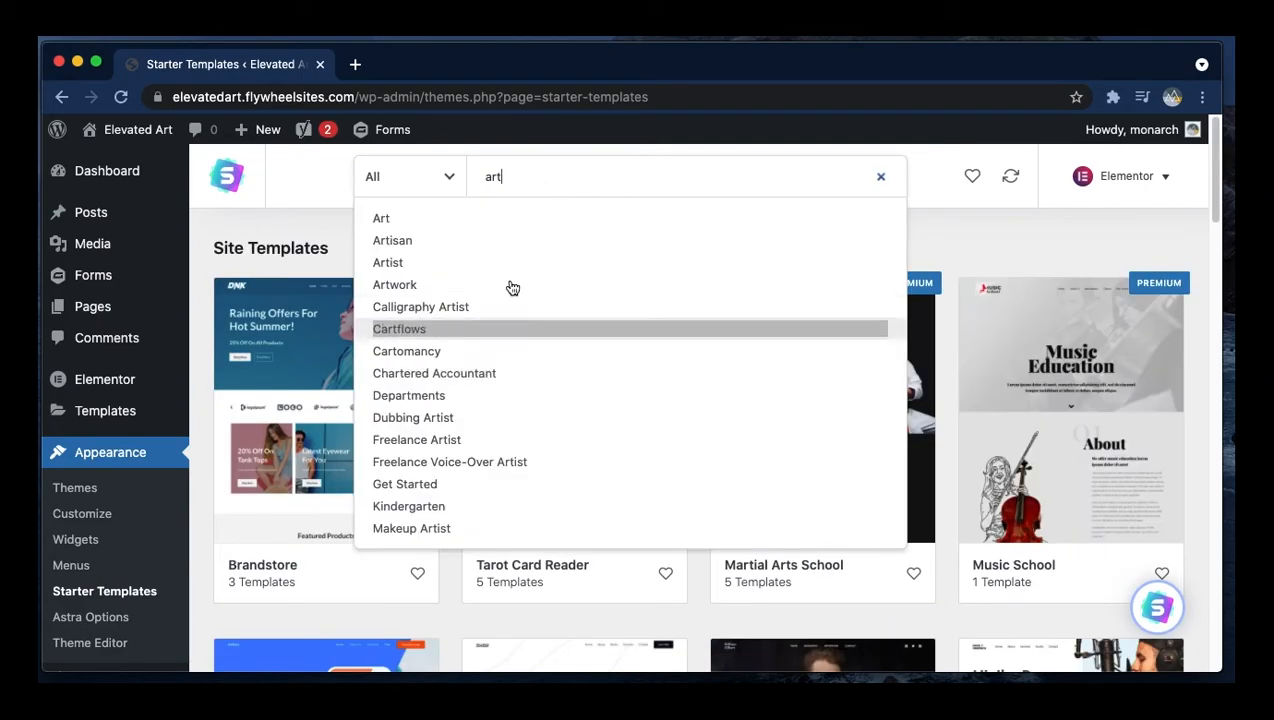
left_click(306, 218)
- Open the Artist starter site and import the complete site with customizer settings, widgets and content
scroll(755, 330, "down", 6)
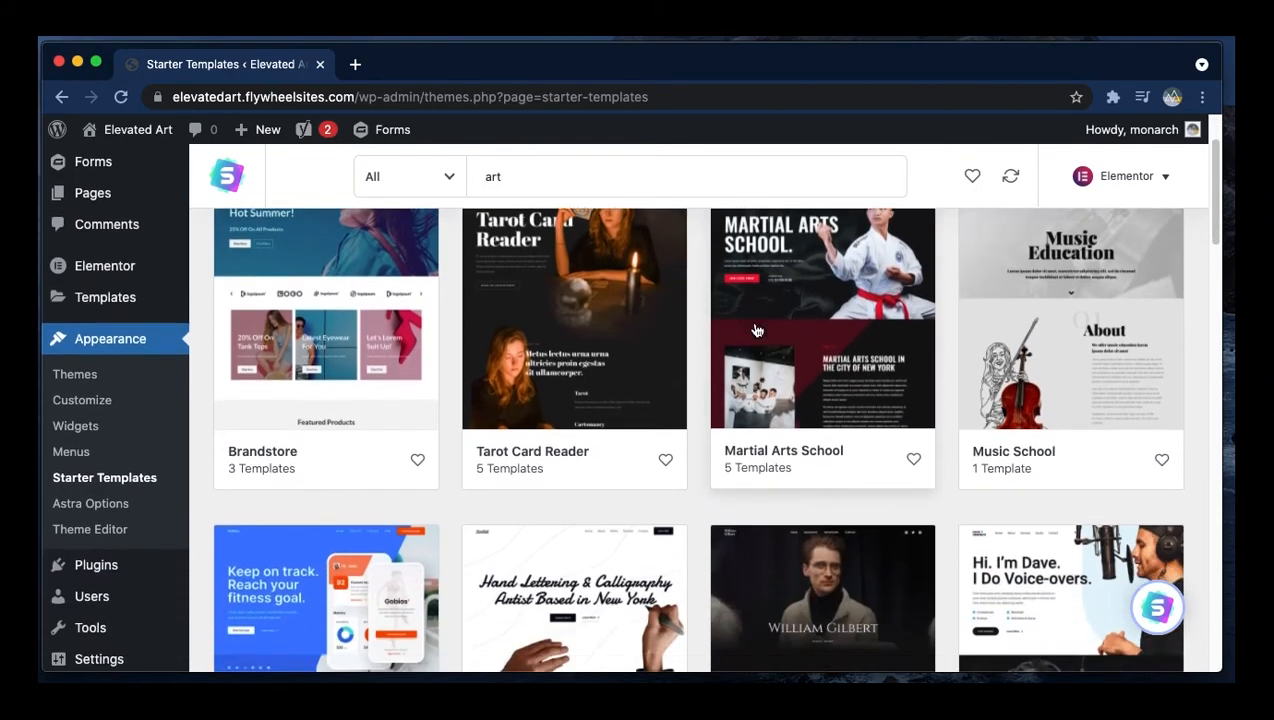
scroll(755, 330, "up", 3)
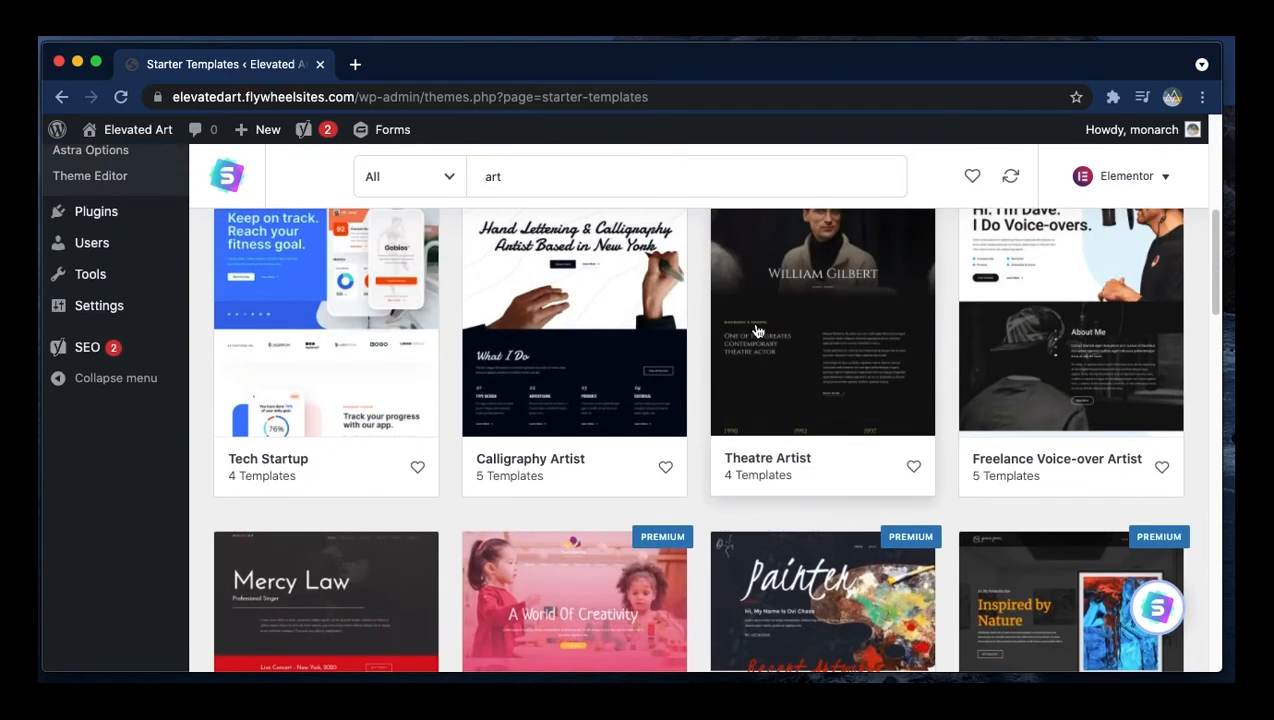
scroll(839, 407, "down", 5)
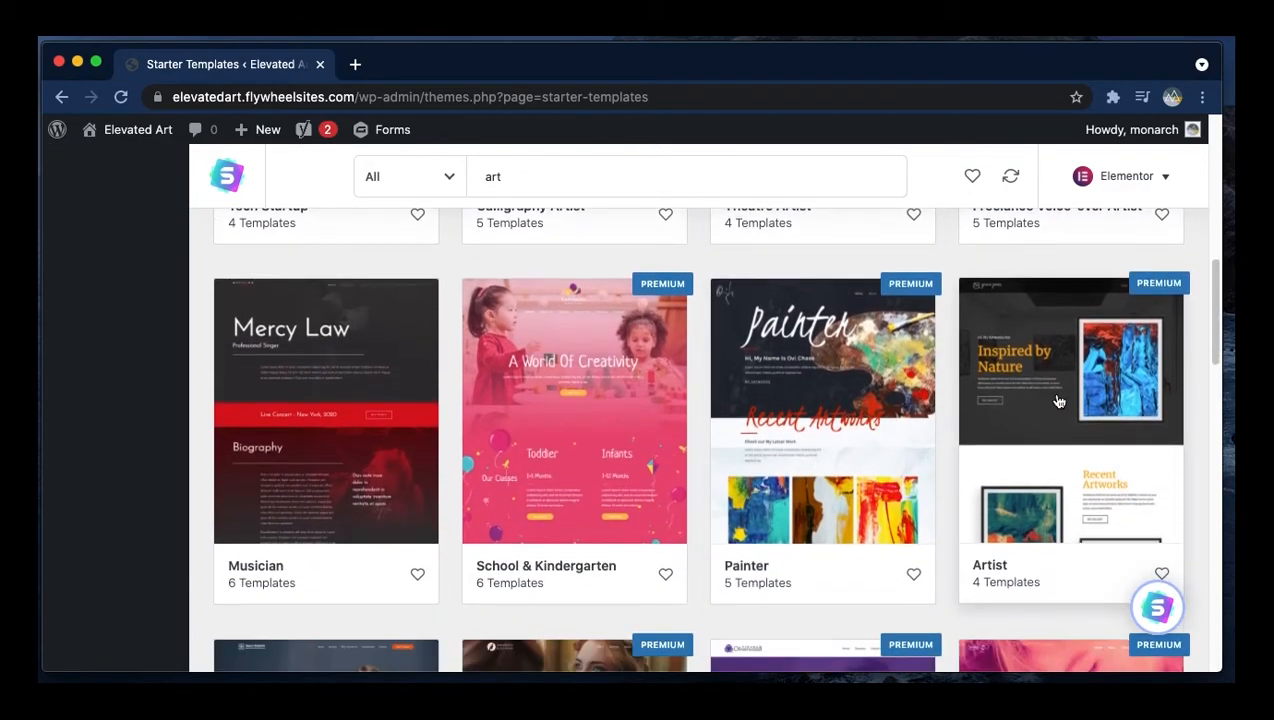
left_click(1058, 401)
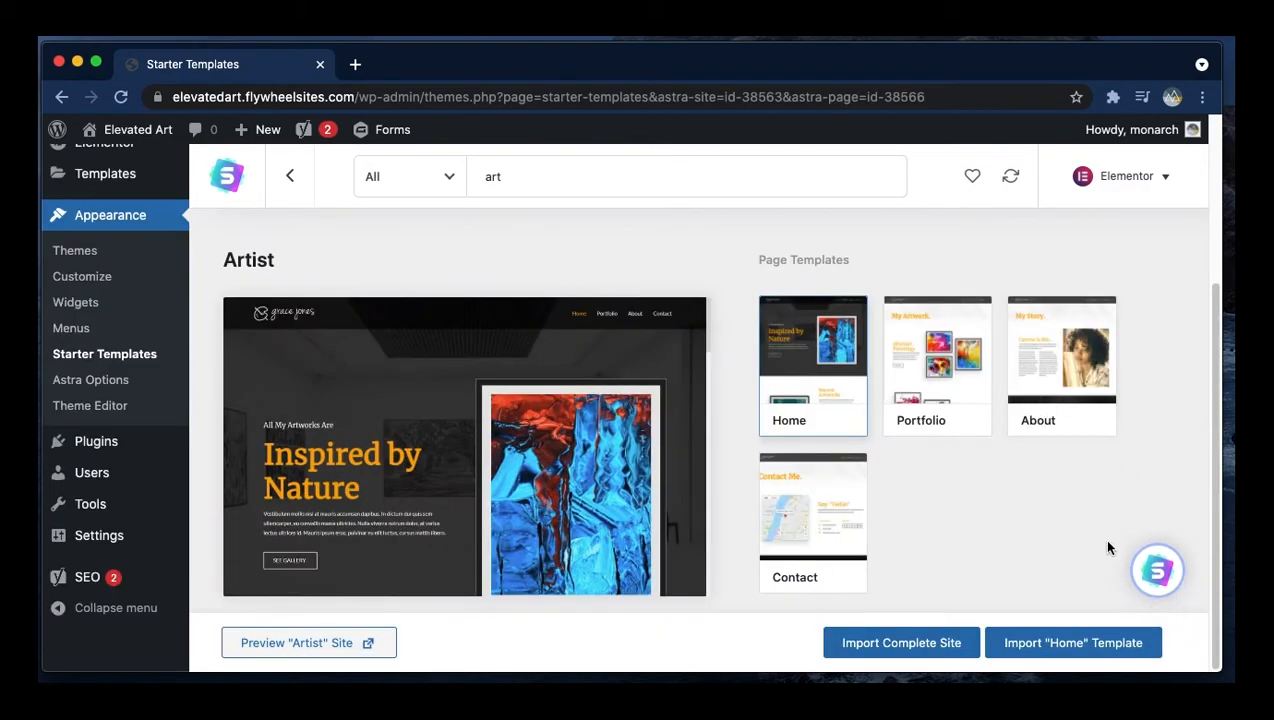
left_click(880, 648)
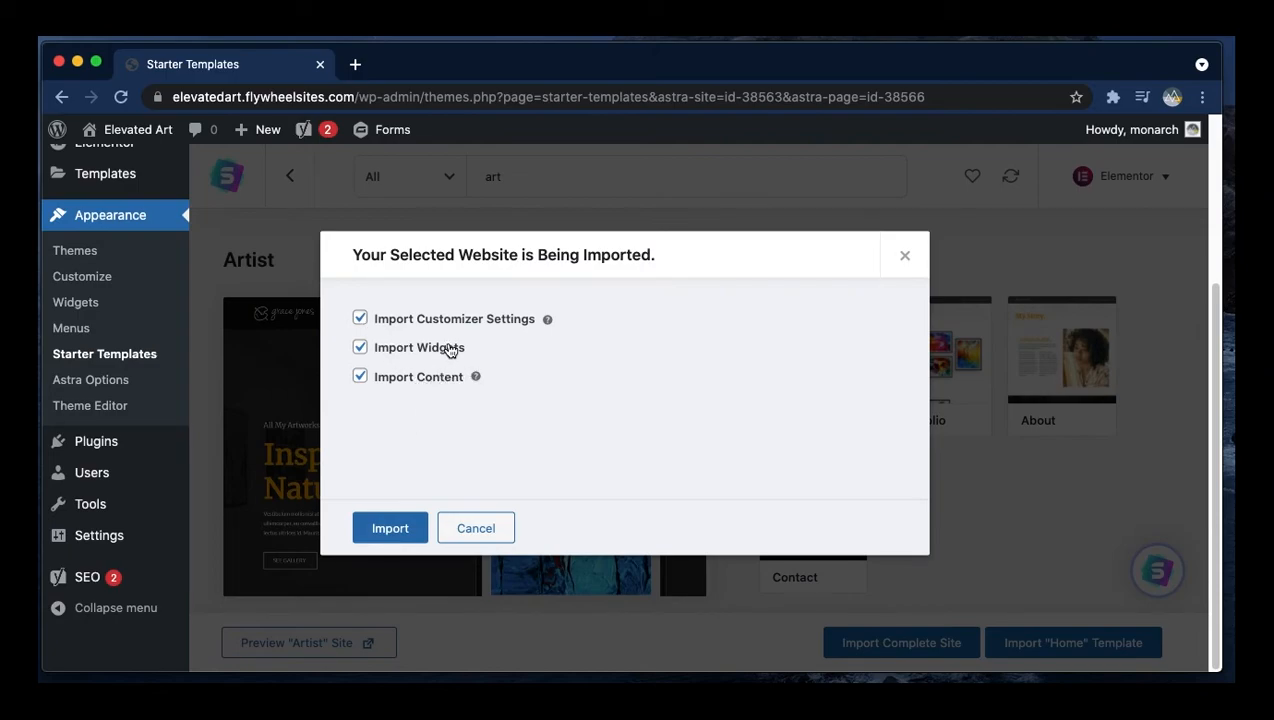
left_click(416, 532)
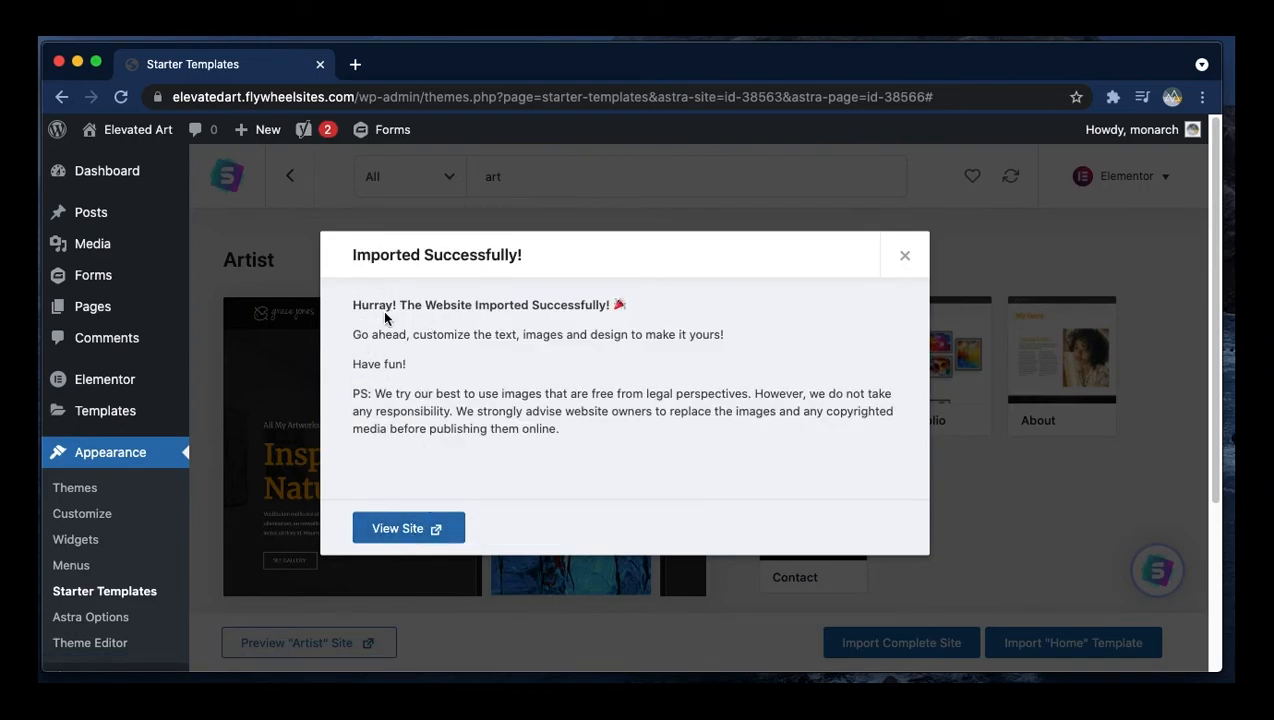
- View the imported site's Home and Portfolio pages in a new tab
left_click(430, 529)
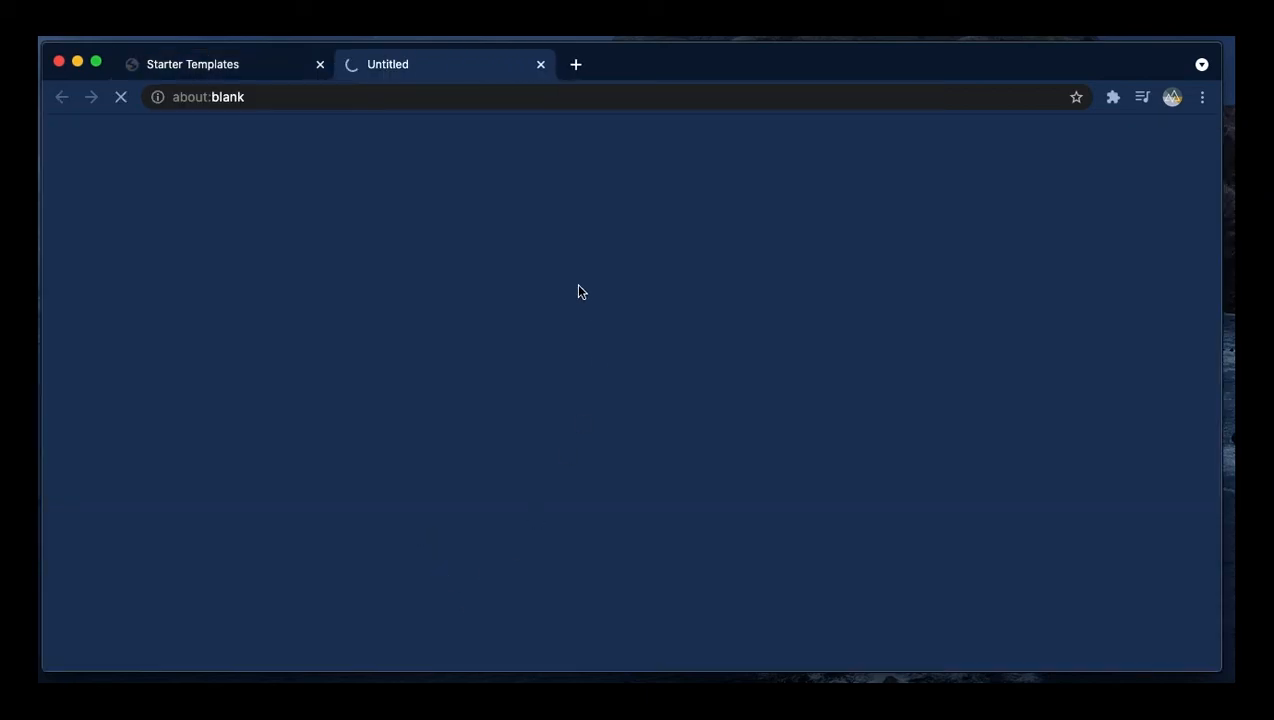
scroll(832, 520, "down", 10)
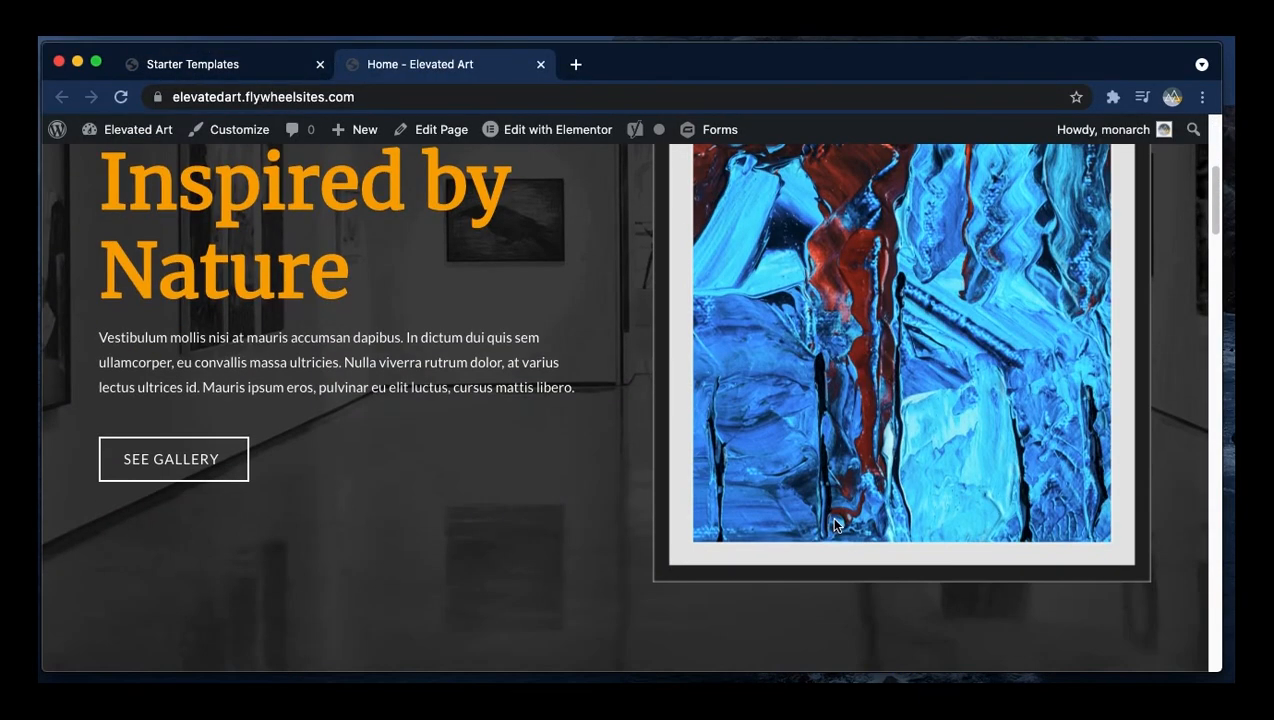
scroll(832, 520, "down", 15)
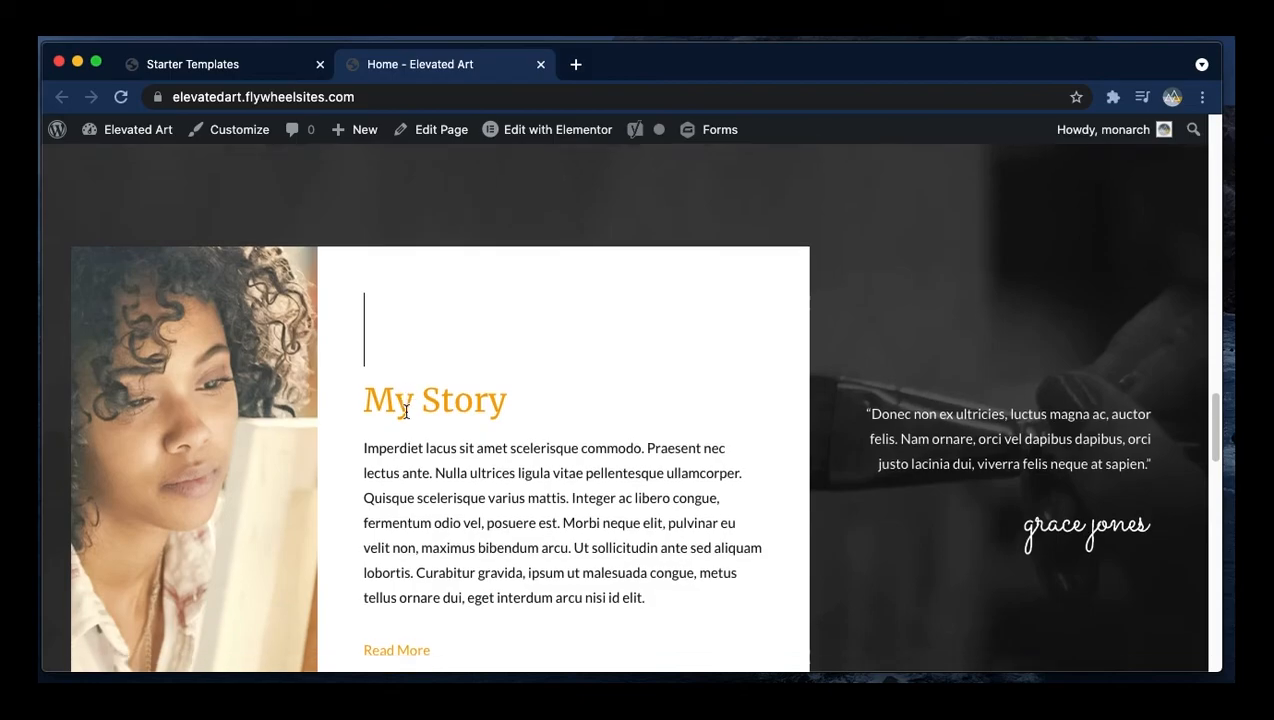
scroll(405, 418, "down", 10)
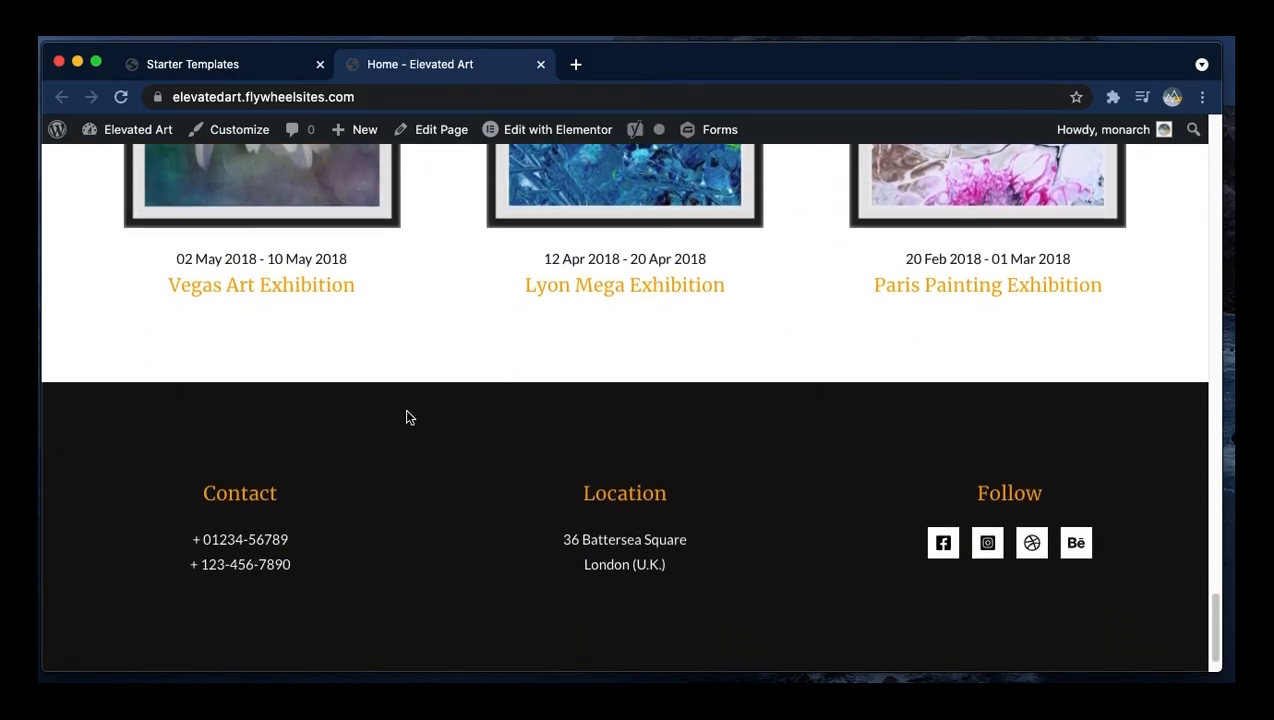
scroll(405, 417, "up", 6)
scroll(406, 415, "up", 20)
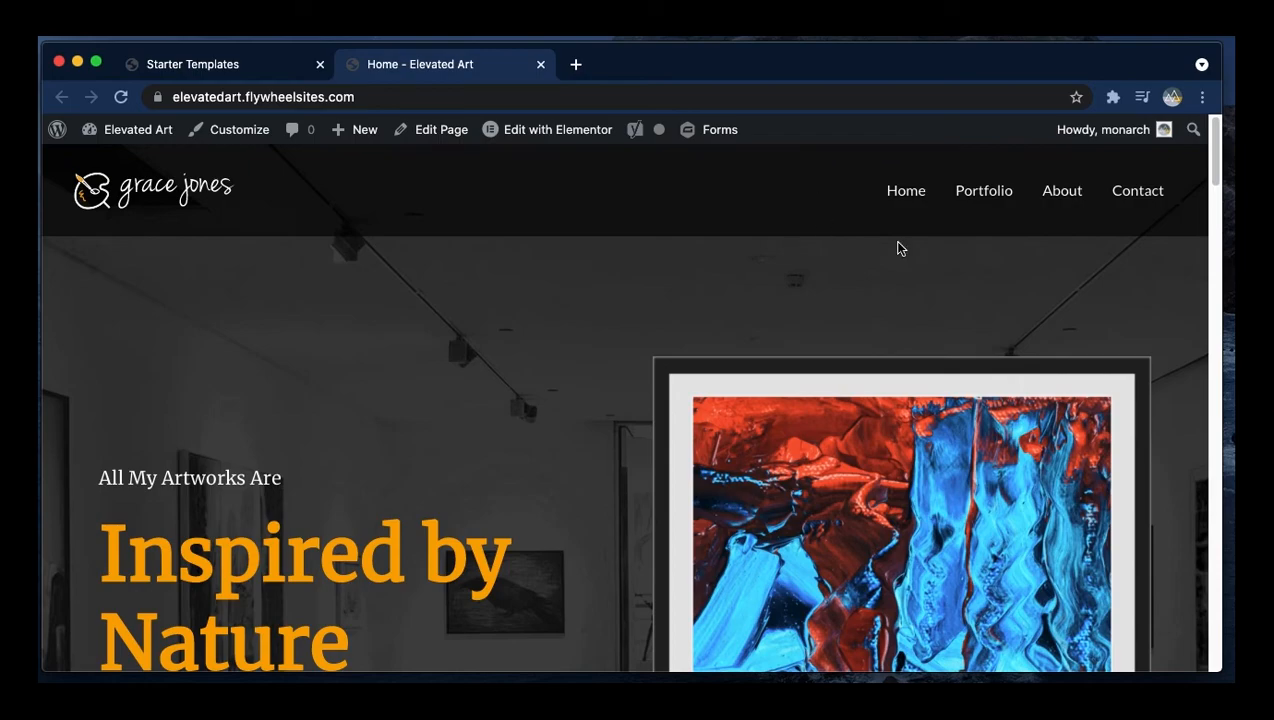
left_click(967, 188)
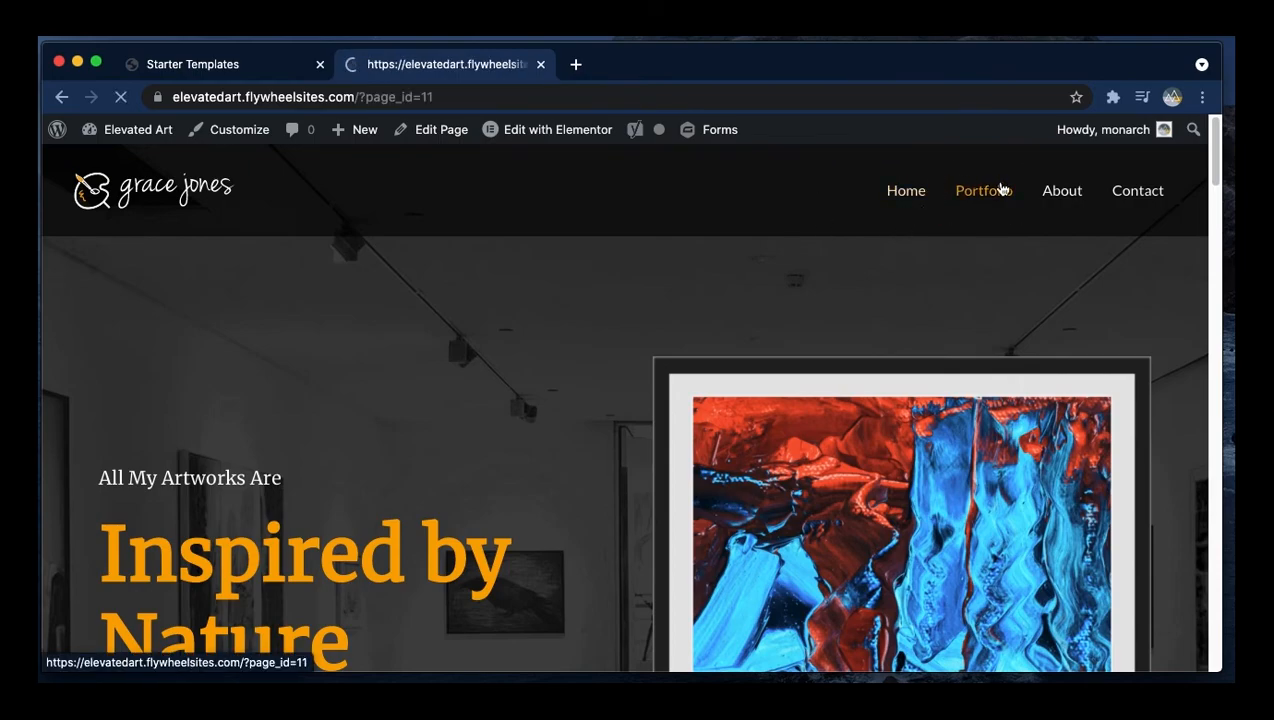
scroll(960, 290, "down", 6)
scroll(967, 300, "down", 10)
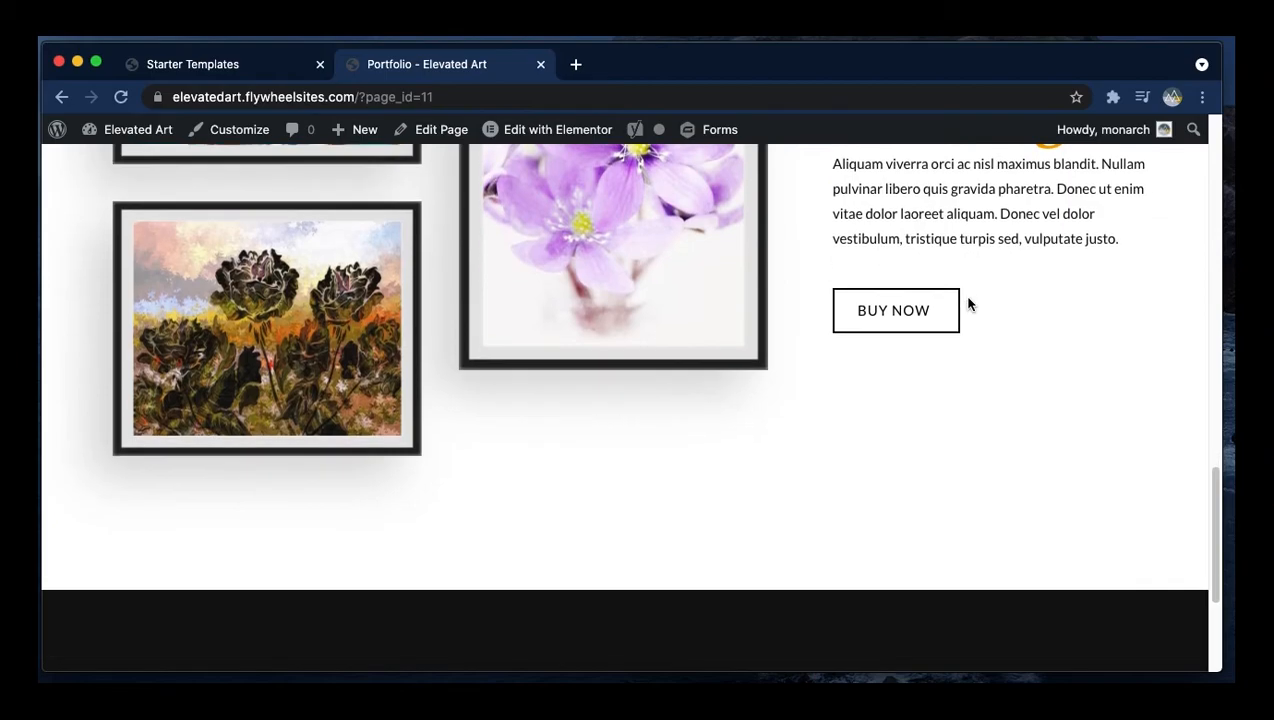
scroll(970, 356, "up", 20)
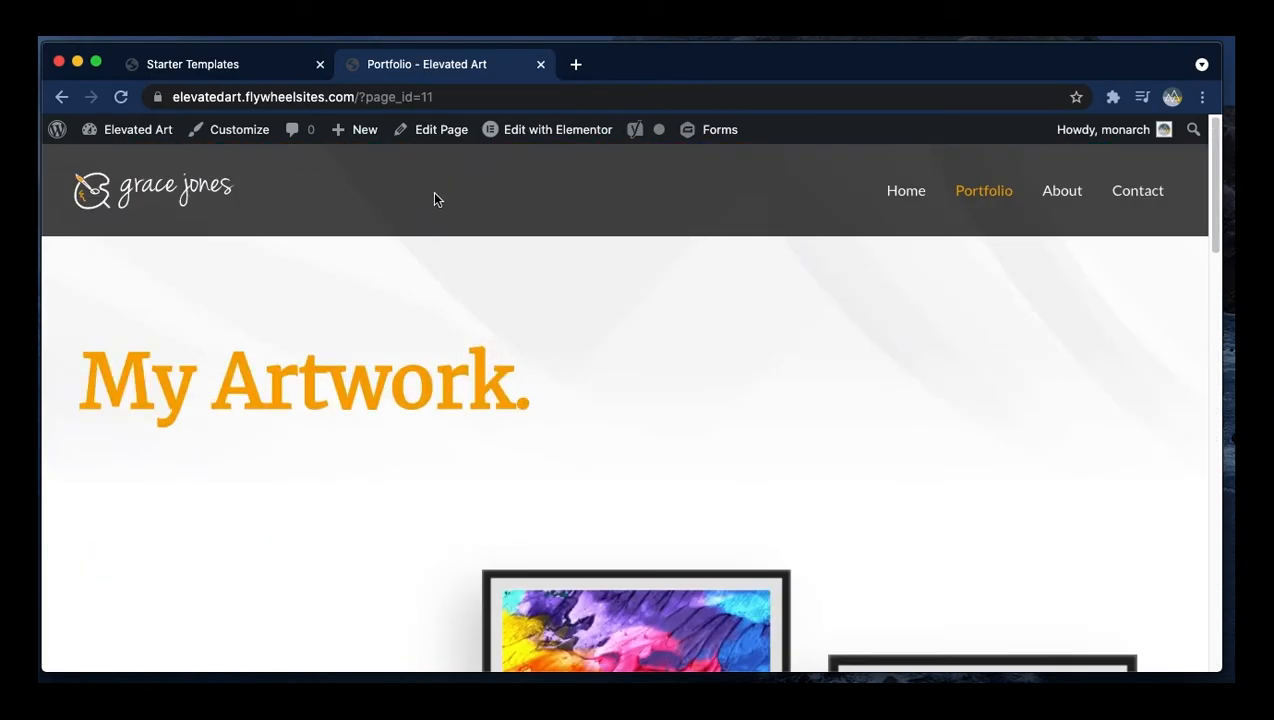
- Close the import dialog and review the list of imported pages
left_click(276, 66)
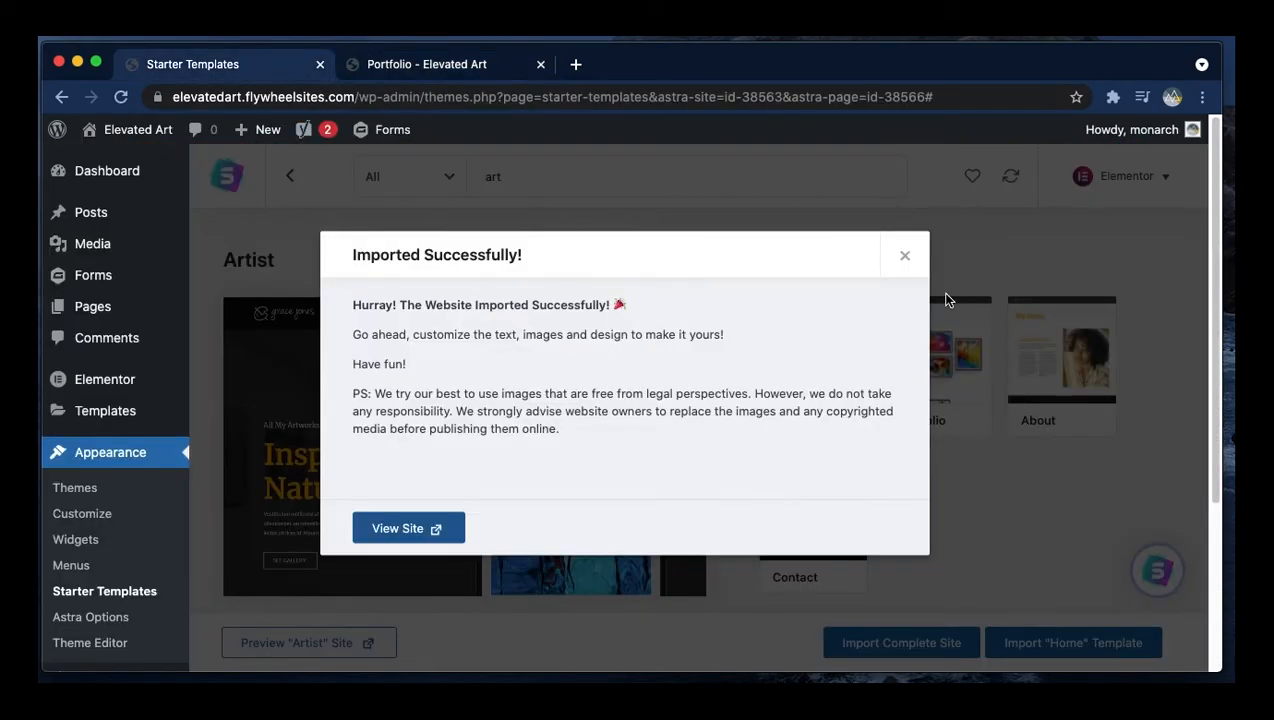
left_click(904, 256)
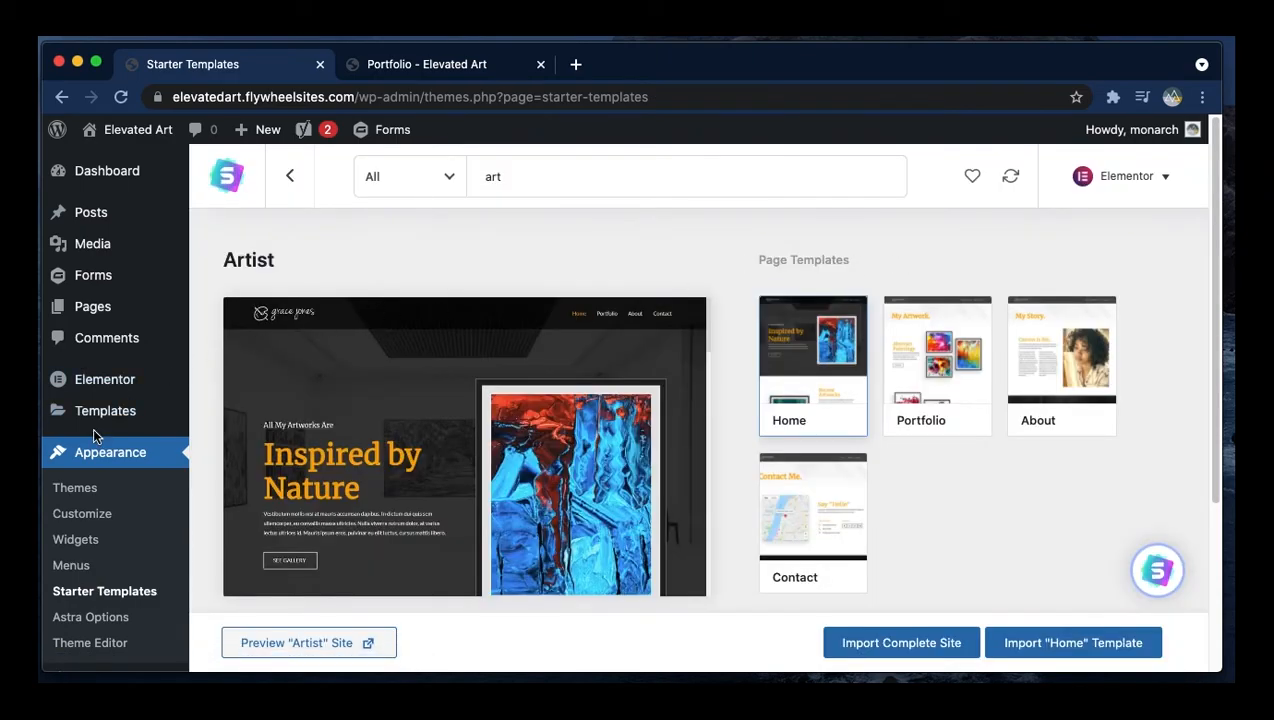
left_click(95, 318)
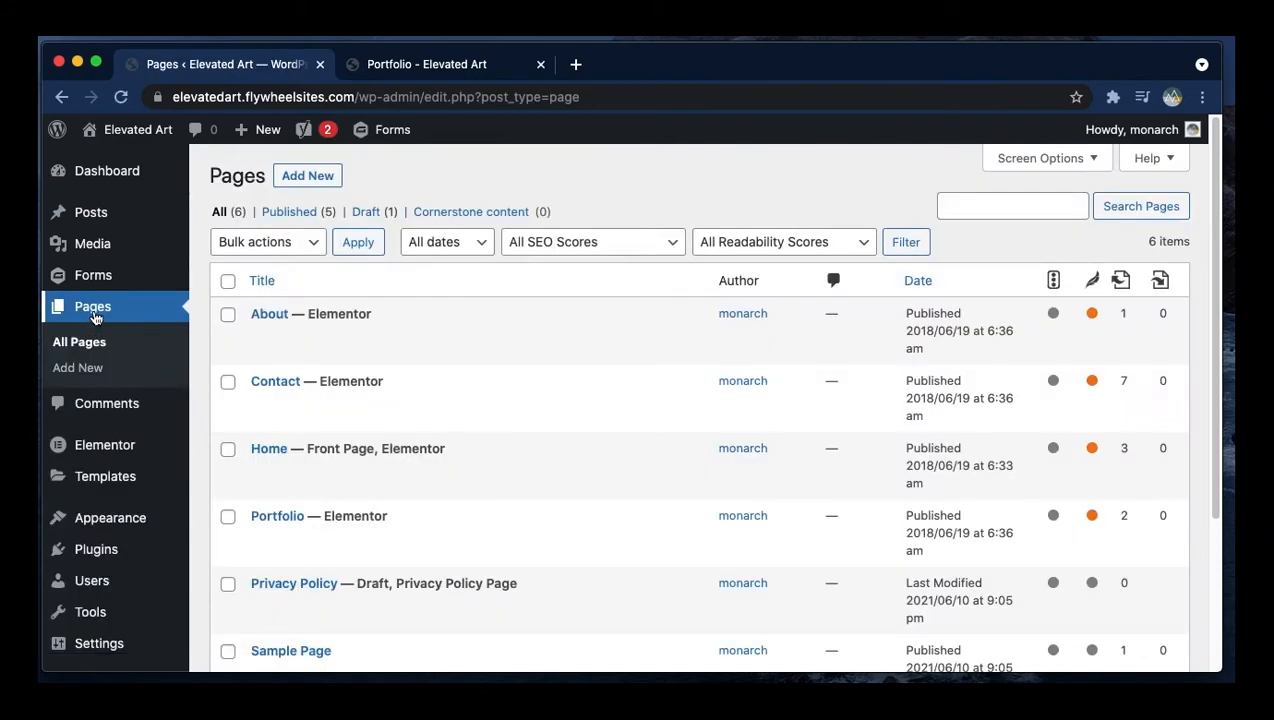
mouse_move(98, 228)
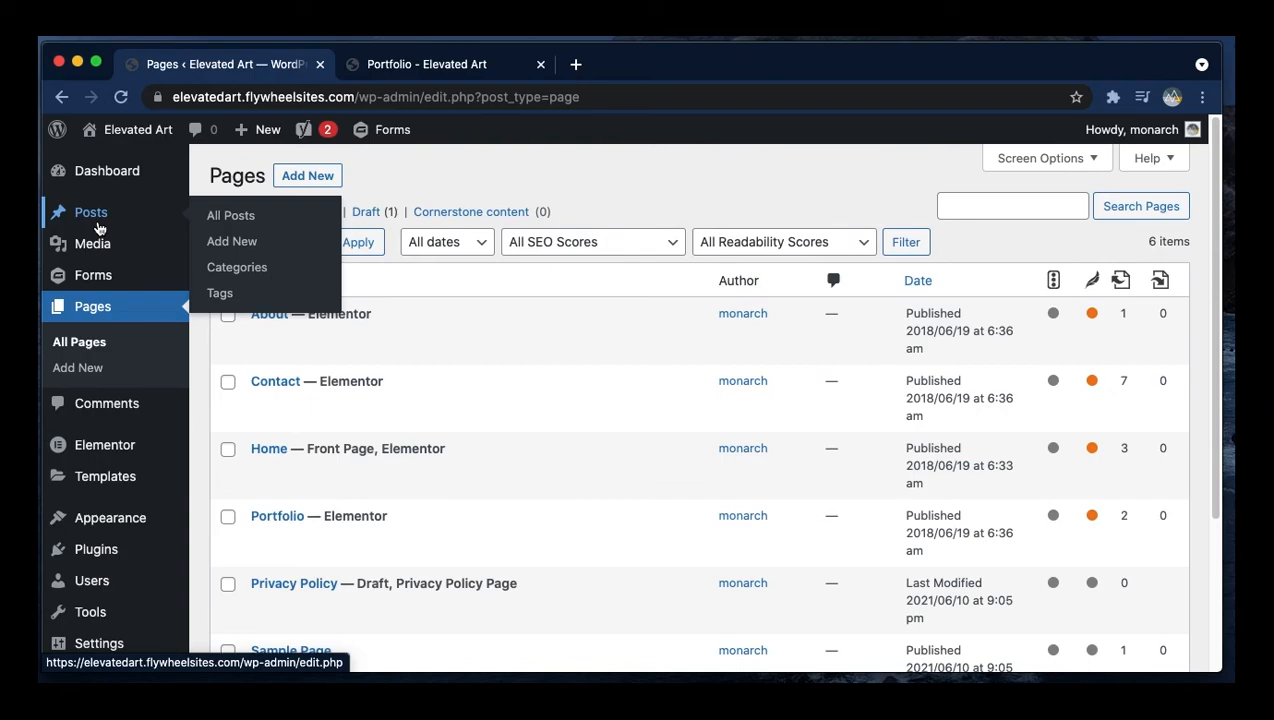
left_click(112, 322)
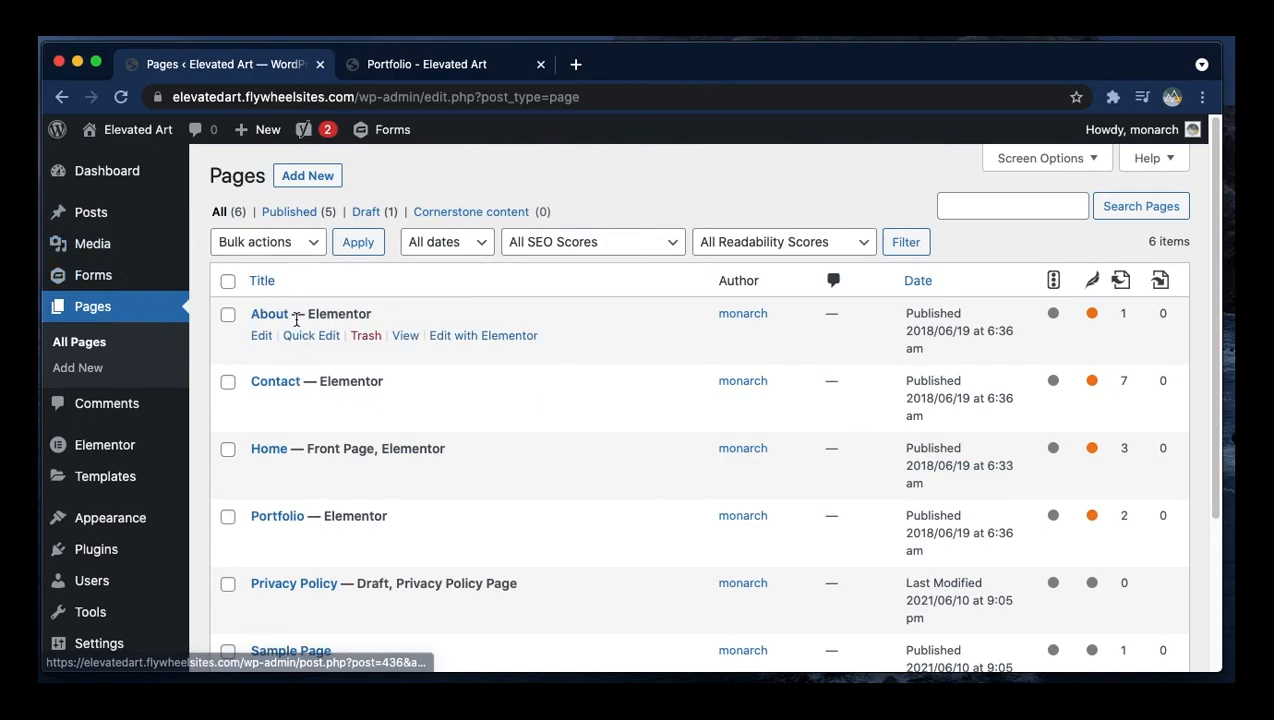
scroll(238, 323, "down", 2)
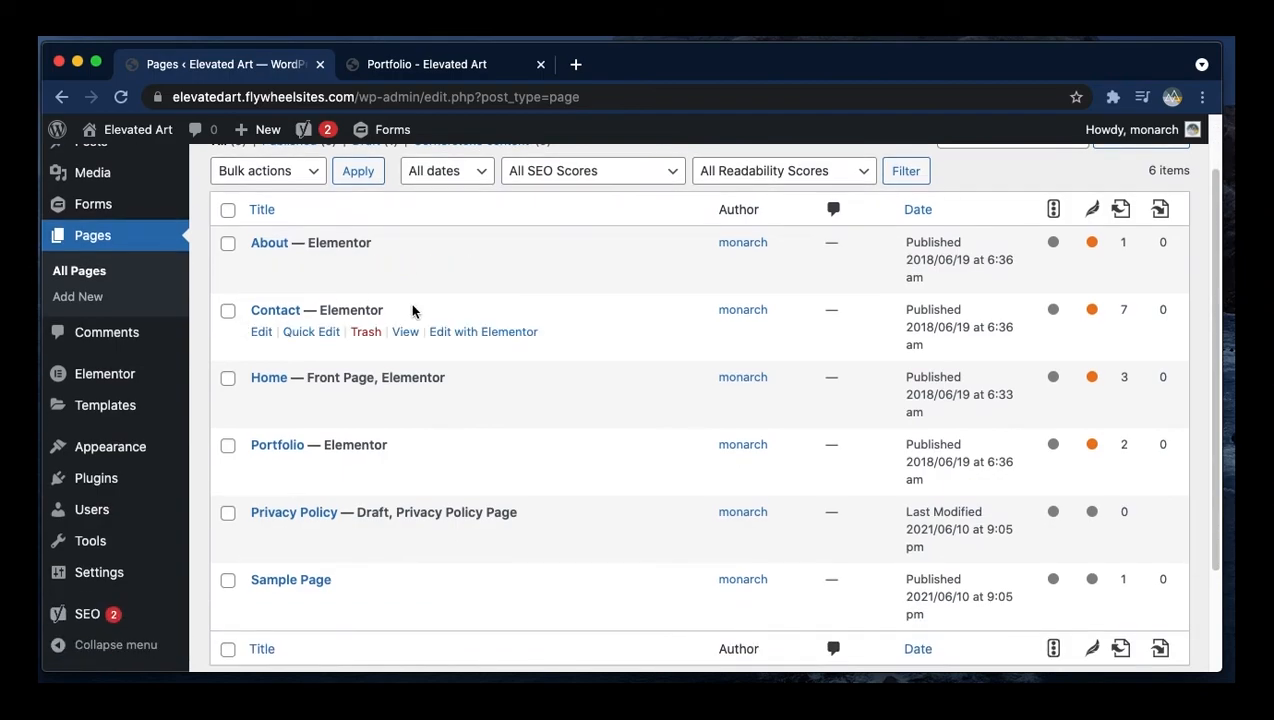
scroll(258, 415, "down", 1)
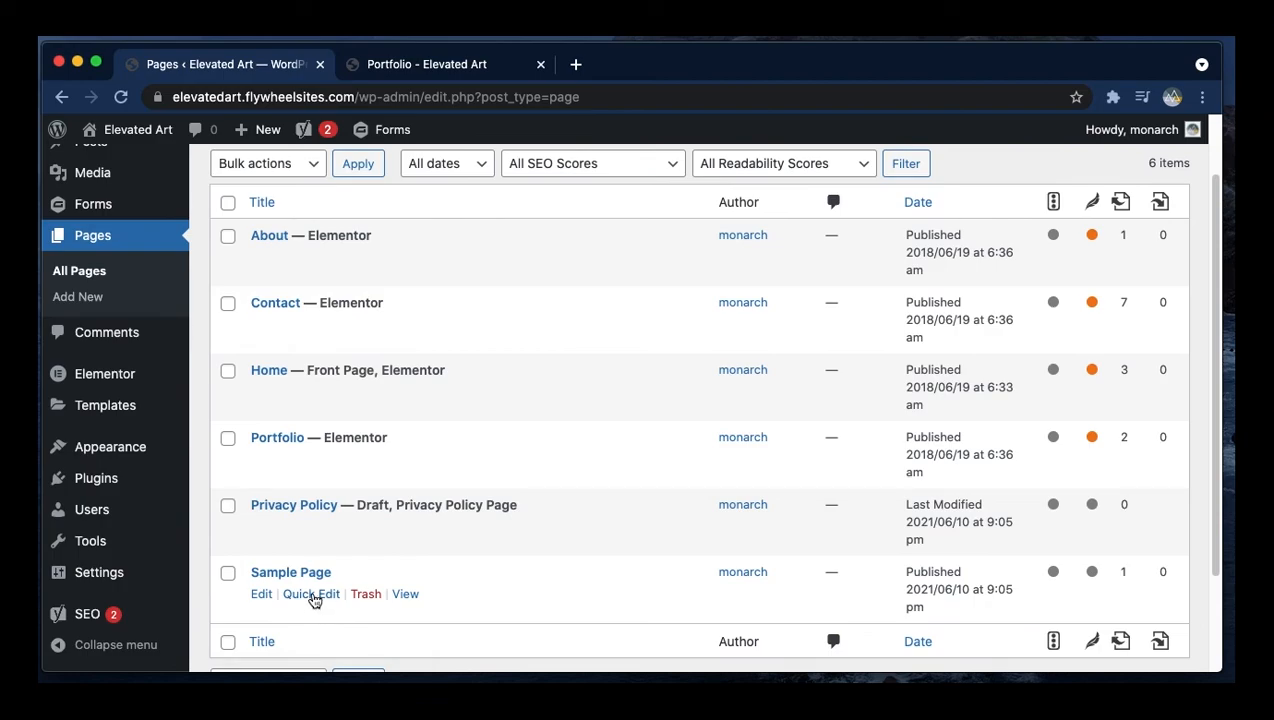
scroll(313, 598, "up", 2)
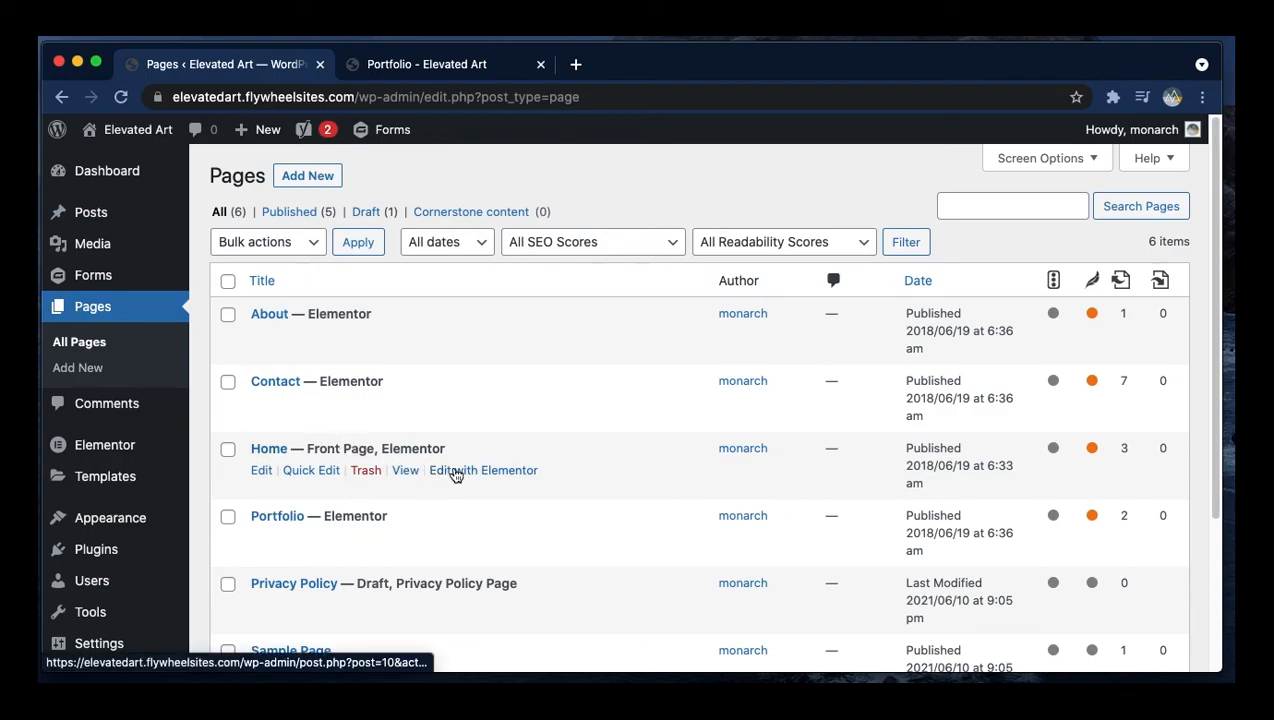
- Edit the Home page with Elementor, select the hero heading box, and preview it in mobile and tablet responsive modes
left_click(455, 470)
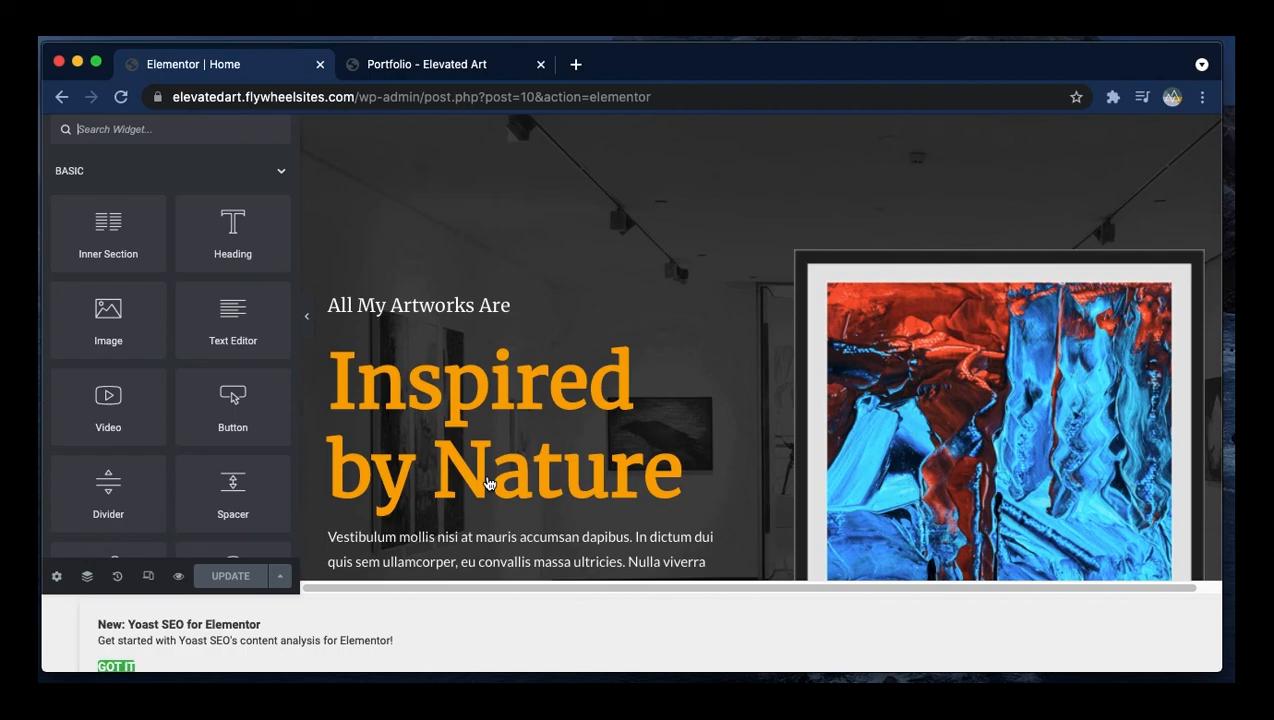
left_click(454, 299)
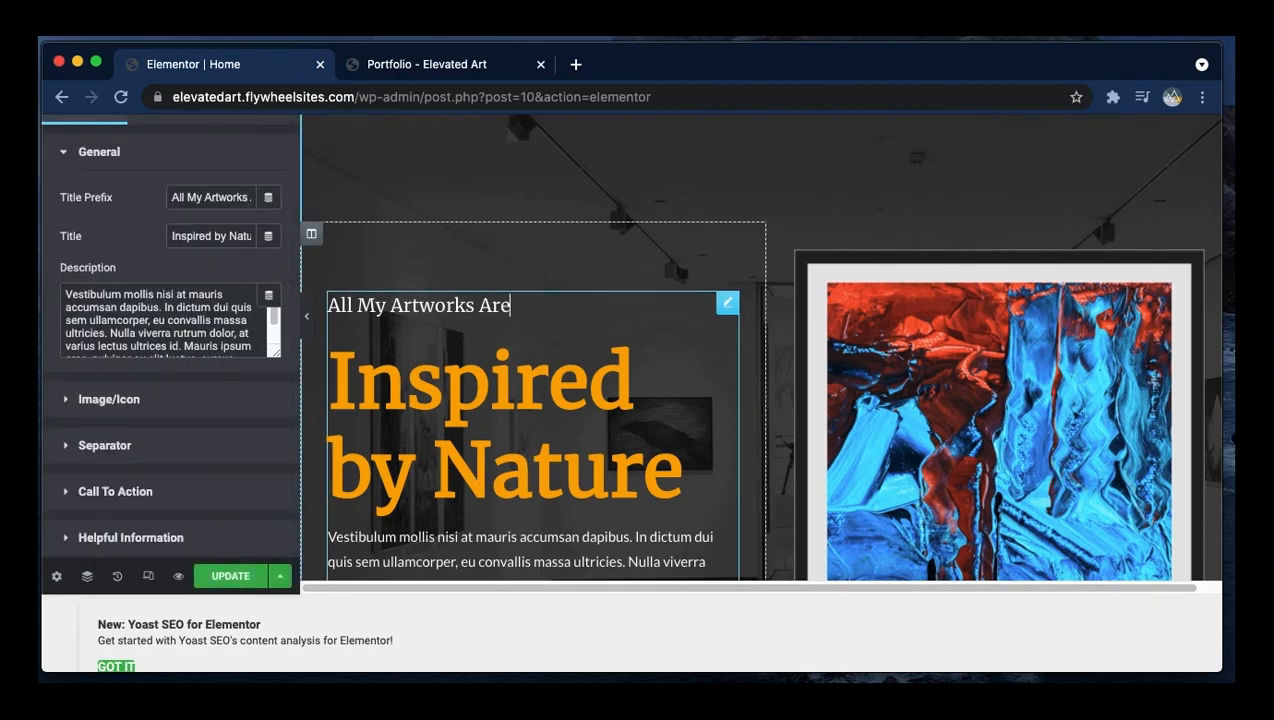
left_click(148, 576)
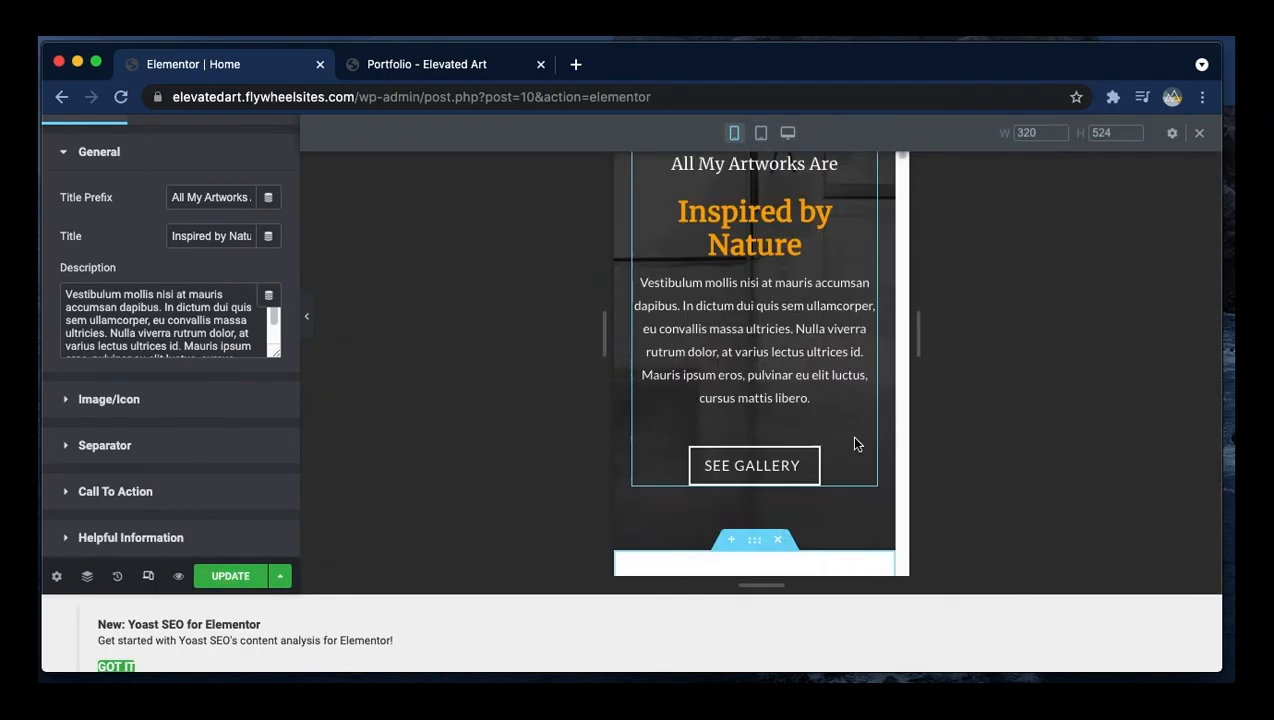
left_click(761, 133)
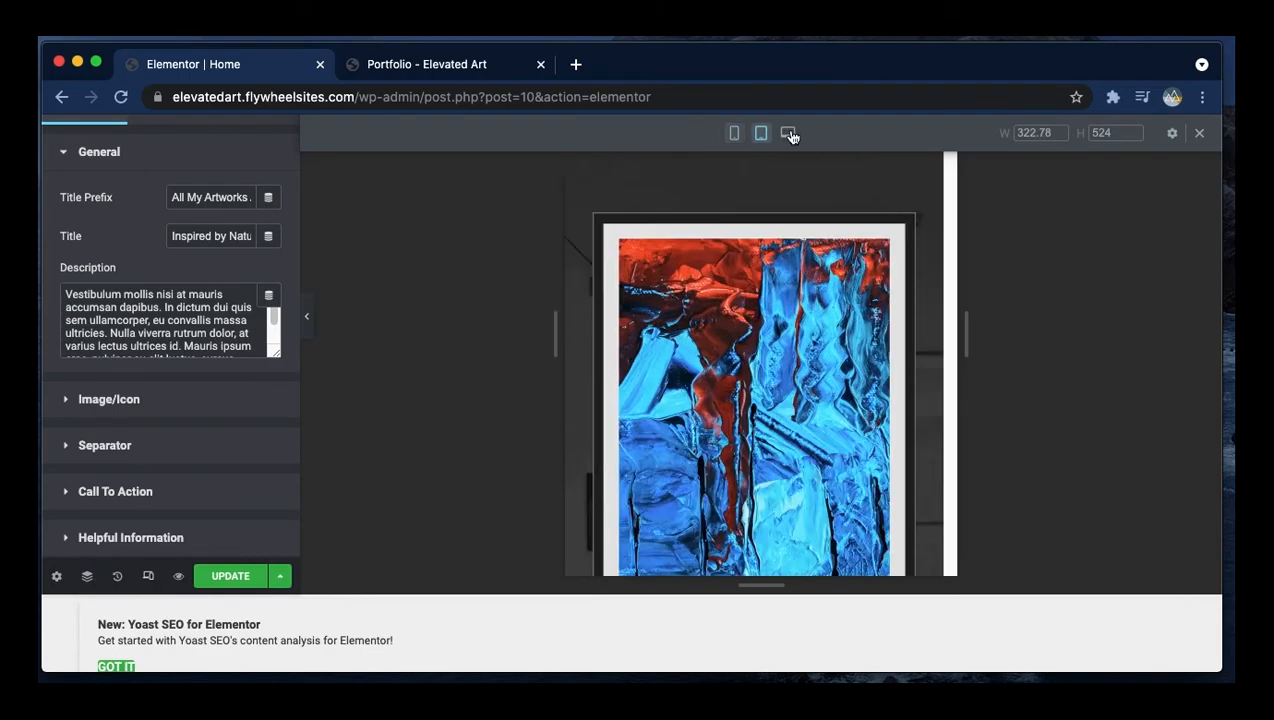
- Return to desktop view, then inspect the edit history and the Home page's structure in the Navigator
left_click(788, 132)
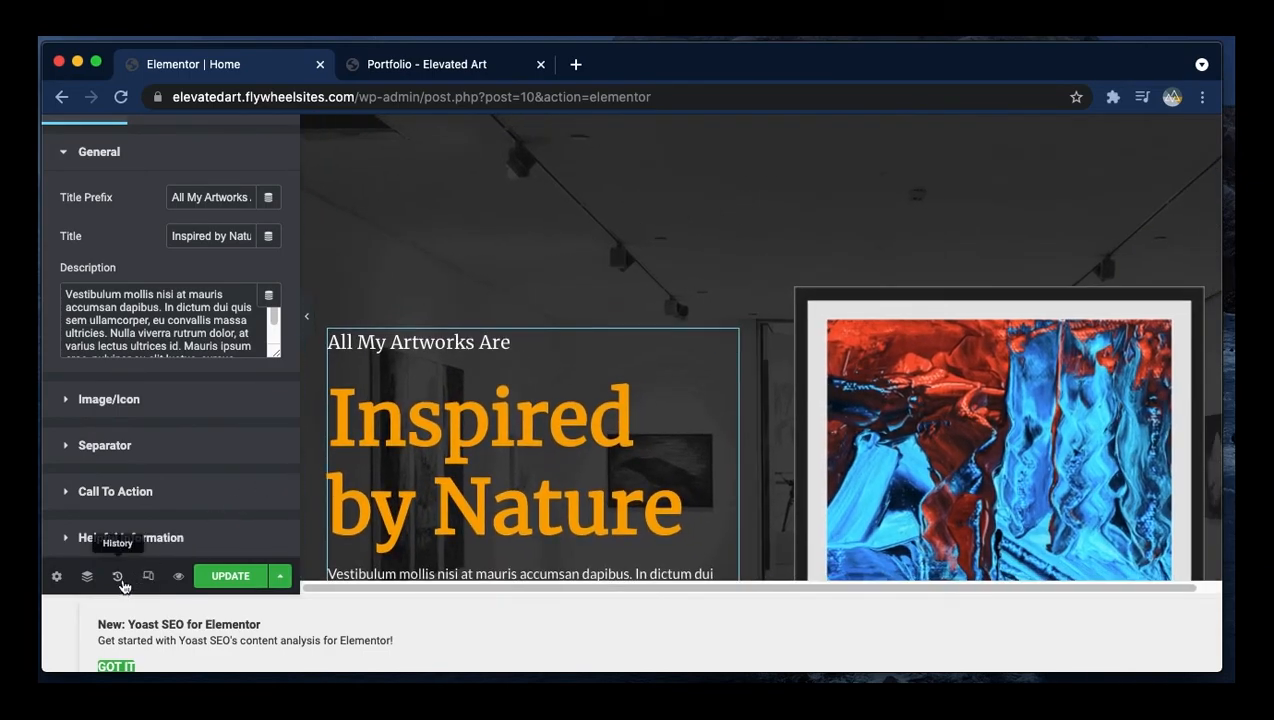
left_click(119, 579)
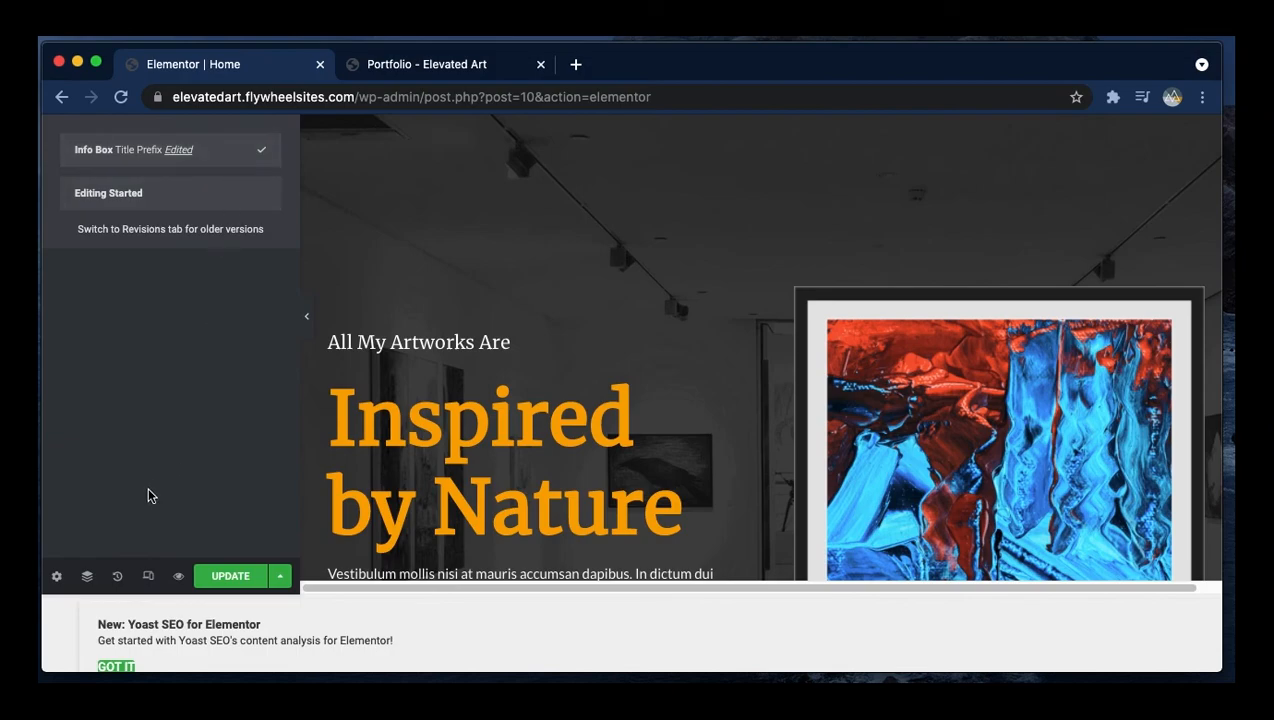
left_click(87, 576)
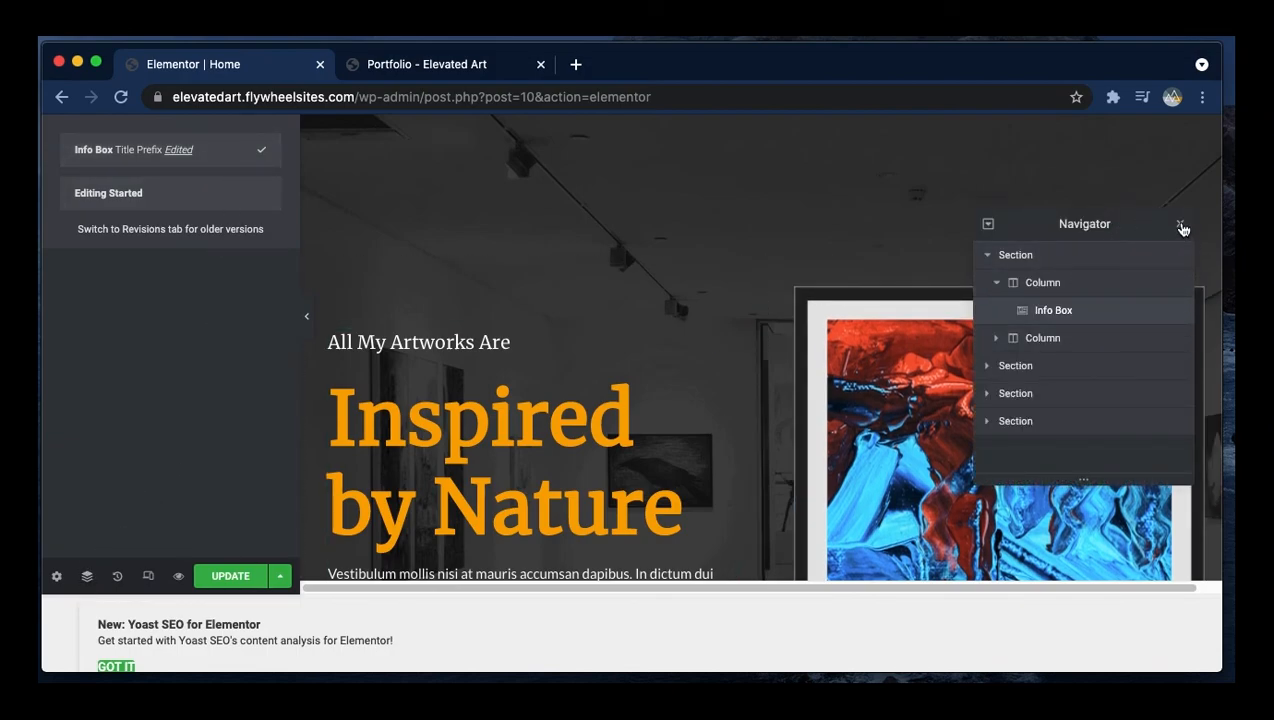
left_click_drag(1152, 219, 563, 281)
left_click(476, 426)
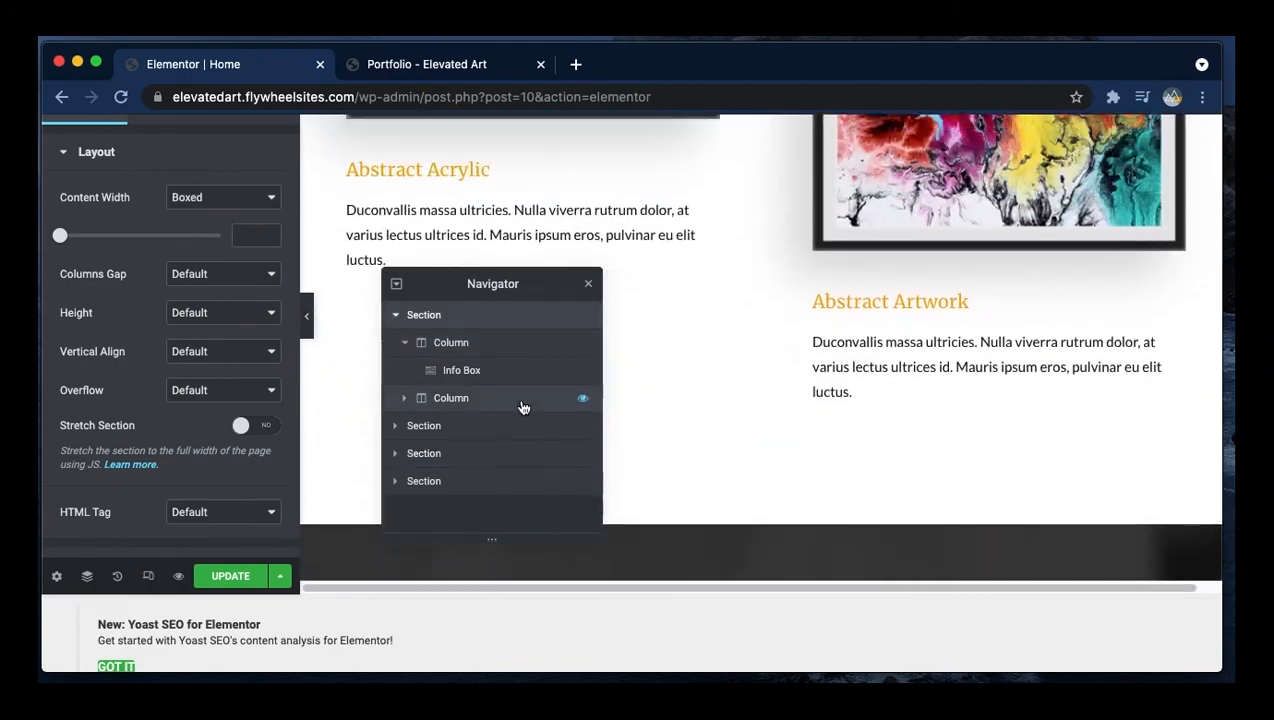
left_click(588, 283)
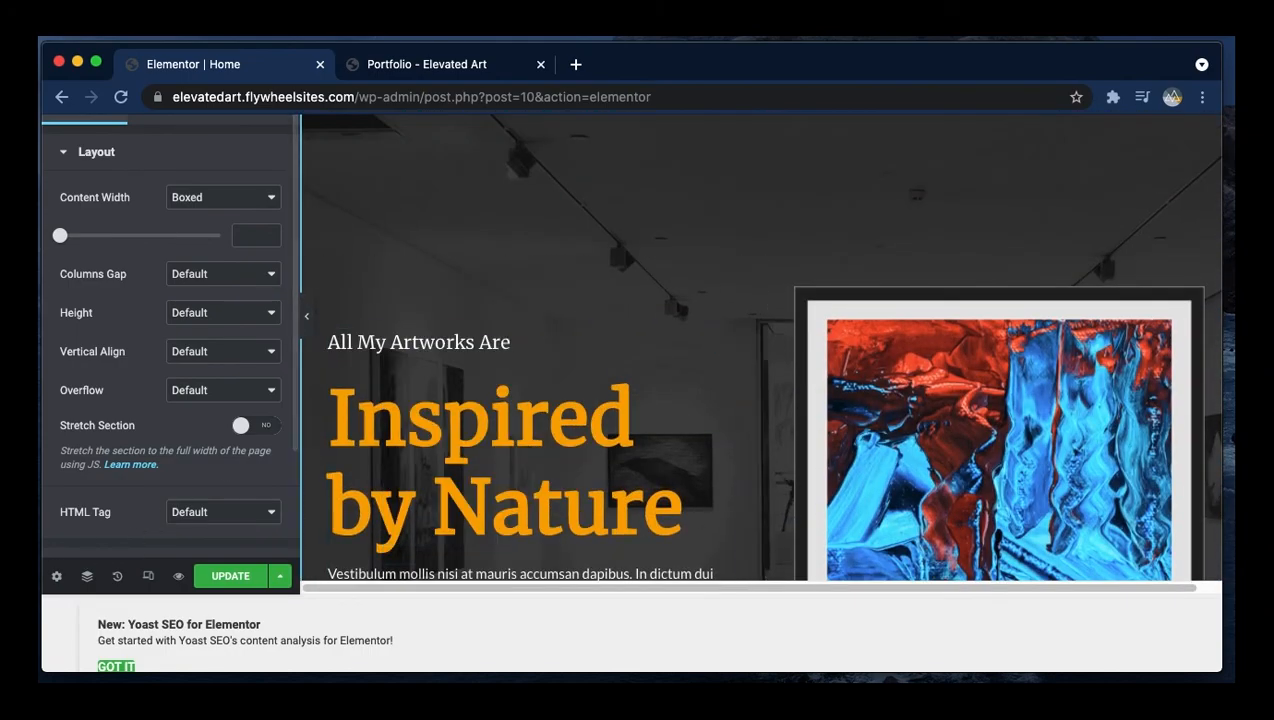
- Dismiss the Yoast SEO notice and browse the page's Settings, Yoast SEO, Style and Advanced tabs, then close responsive mode
left_click(56, 575)
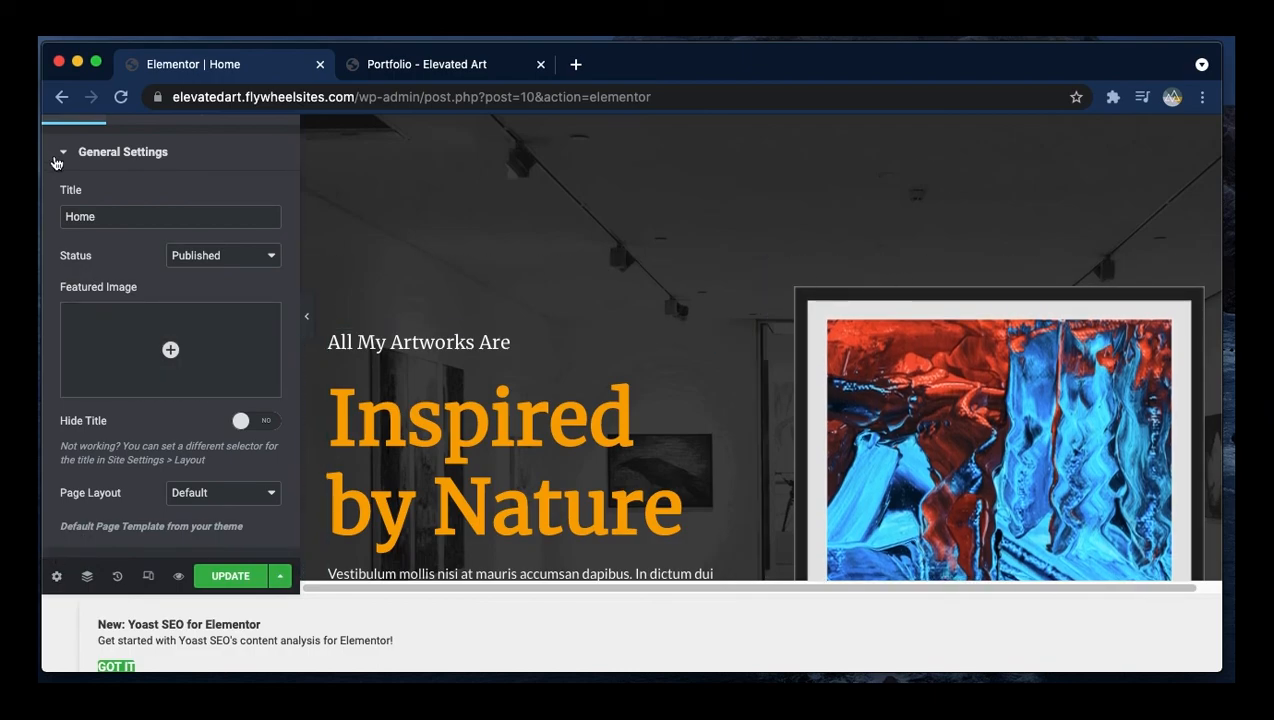
left_click(197, 153)
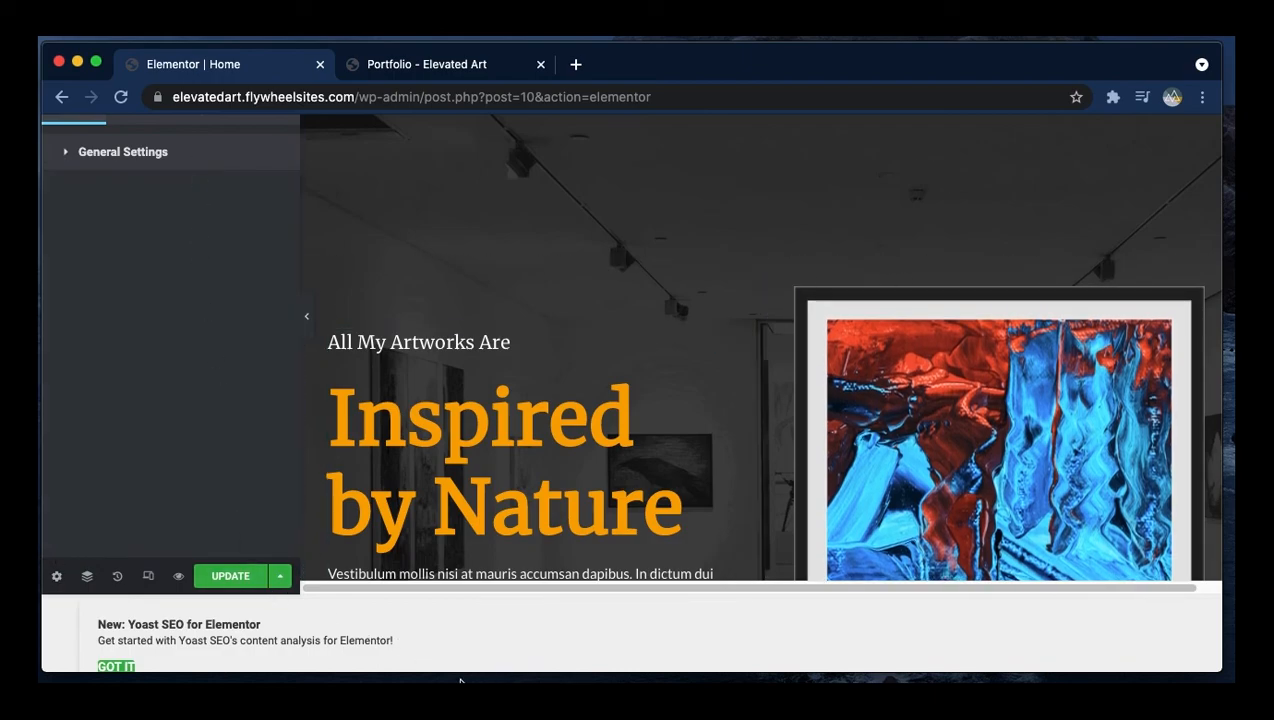
left_click(128, 666)
left_click(150, 182)
left_click(201, 180)
left_click(265, 182)
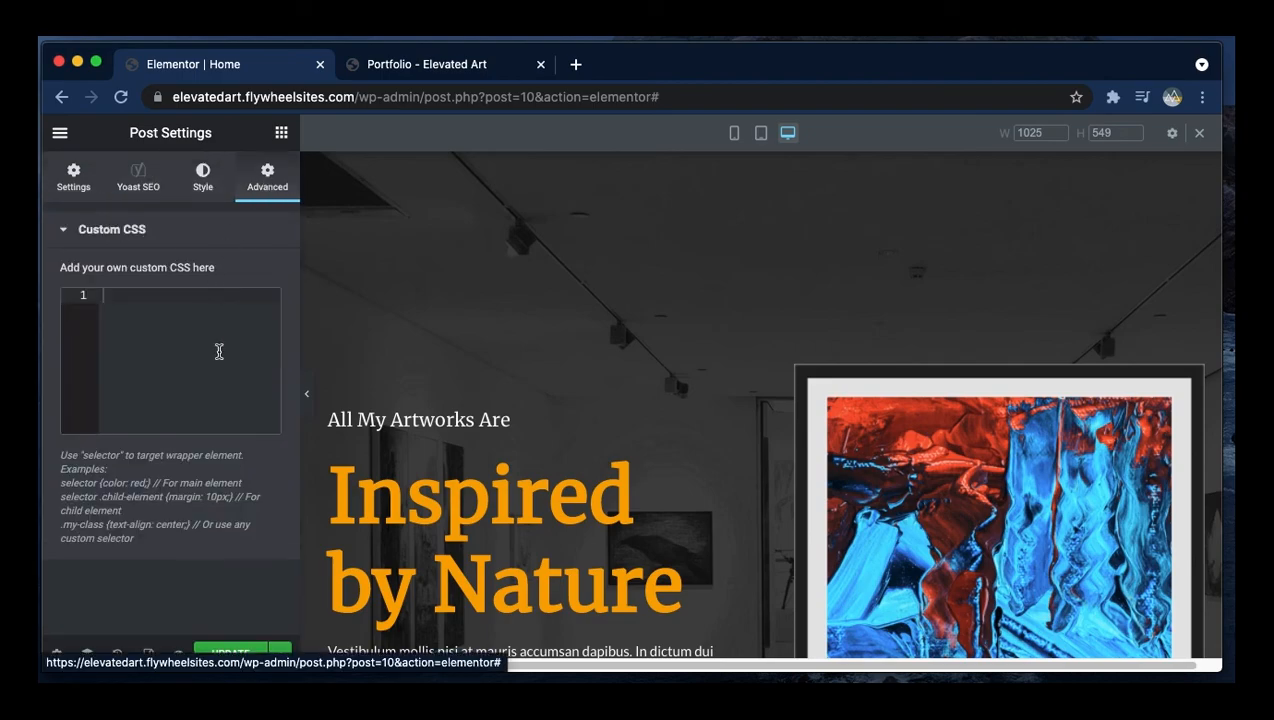
left_click(197, 183)
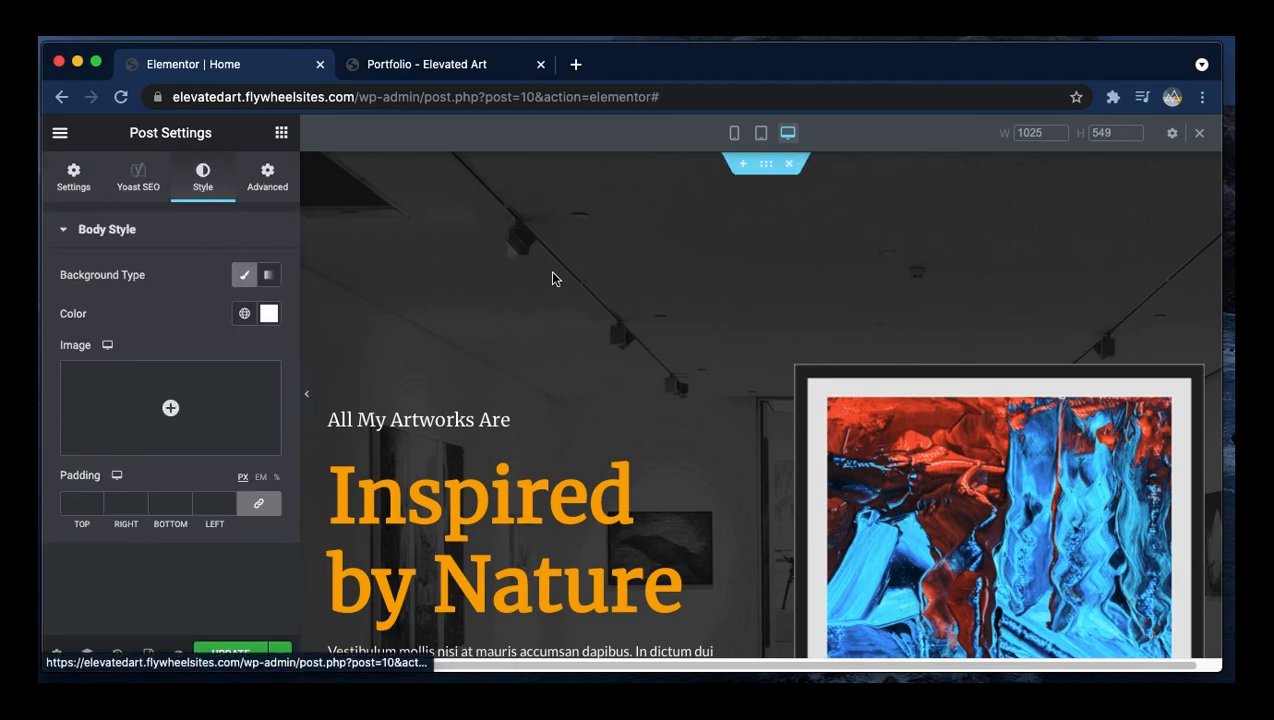
left_click(1199, 132)
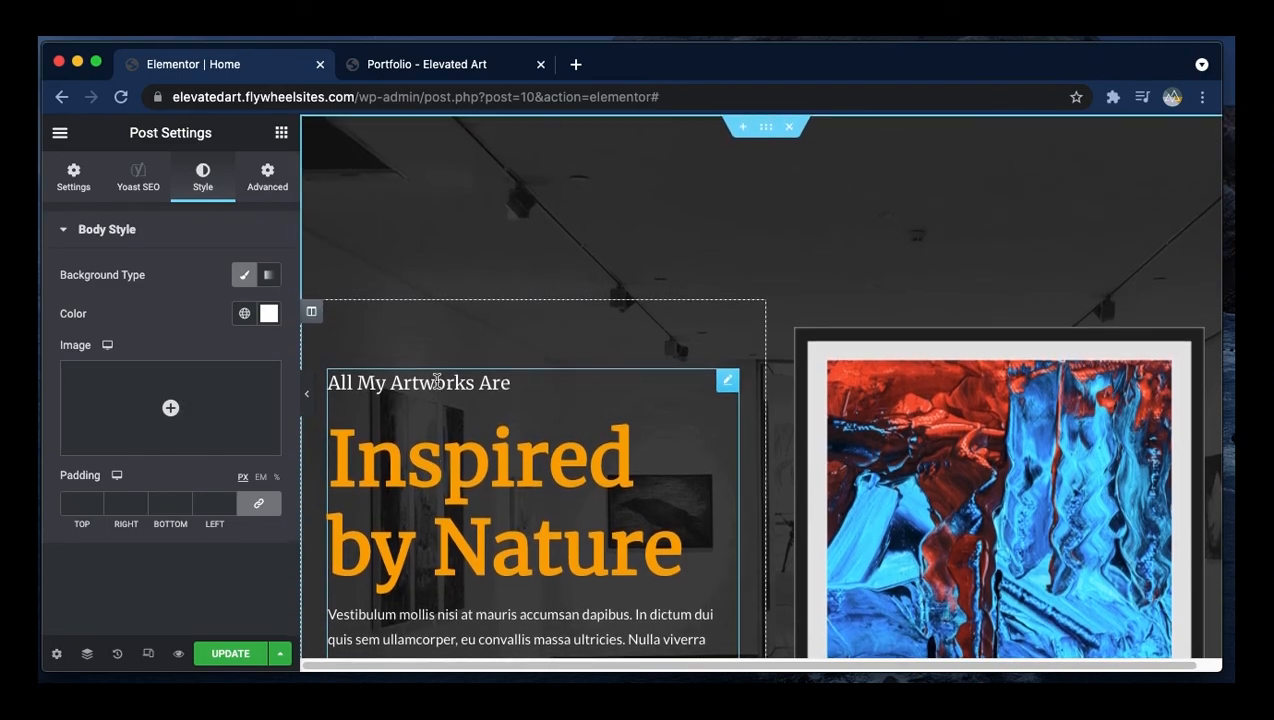
- Select the hero section to review its layout options, then look through the page settings tabs again
left_click(764, 128)
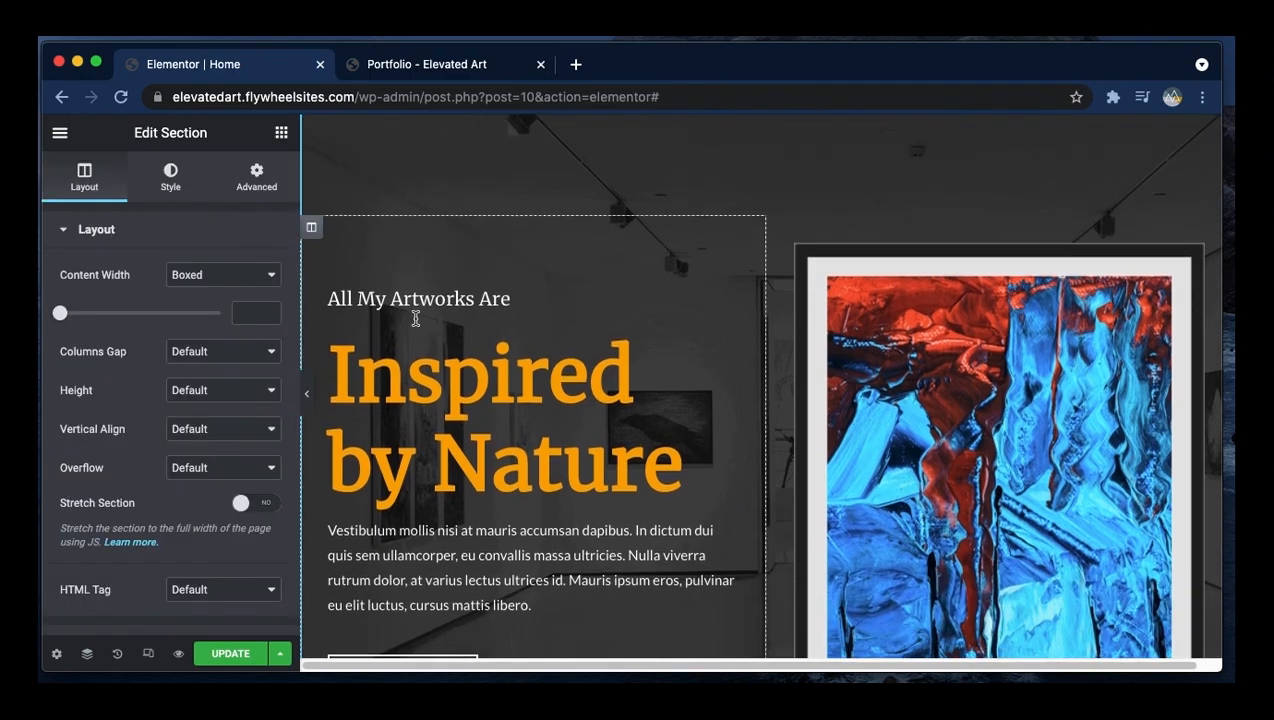
scroll(609, 449, "down", 5)
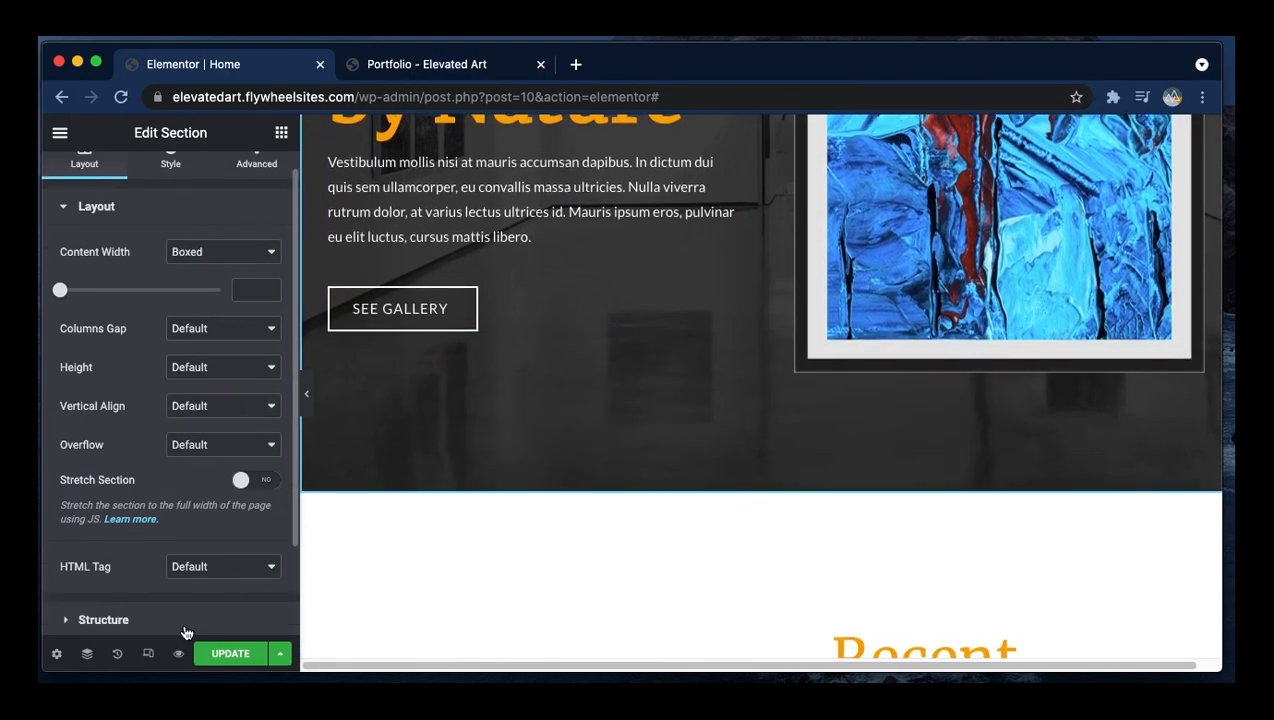
left_click(58, 653)
left_click(271, 186)
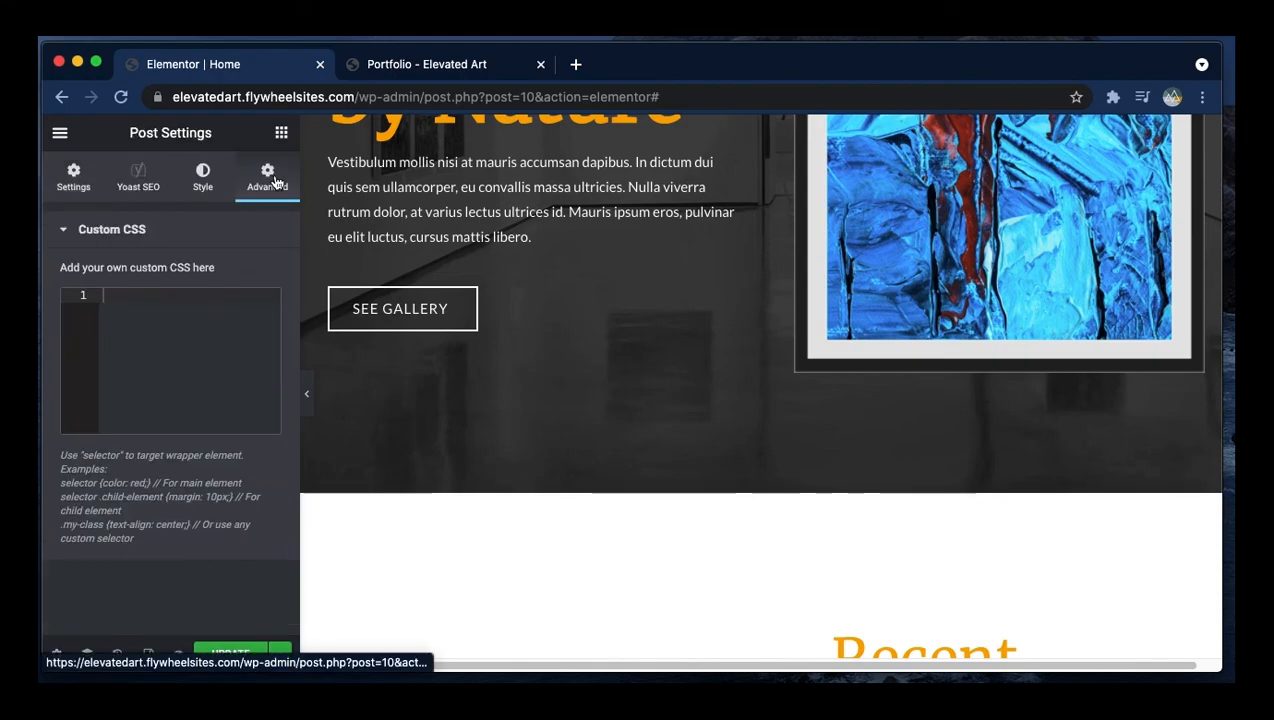
left_click(187, 191)
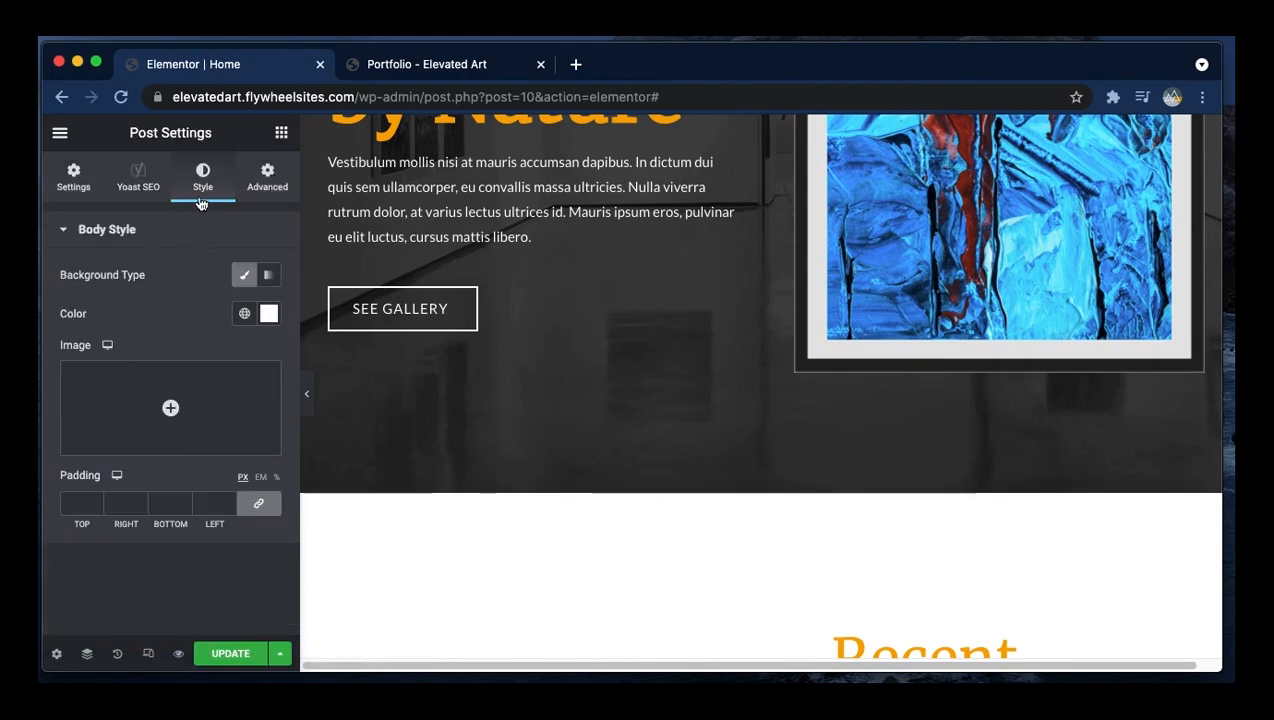
left_click(75, 180)
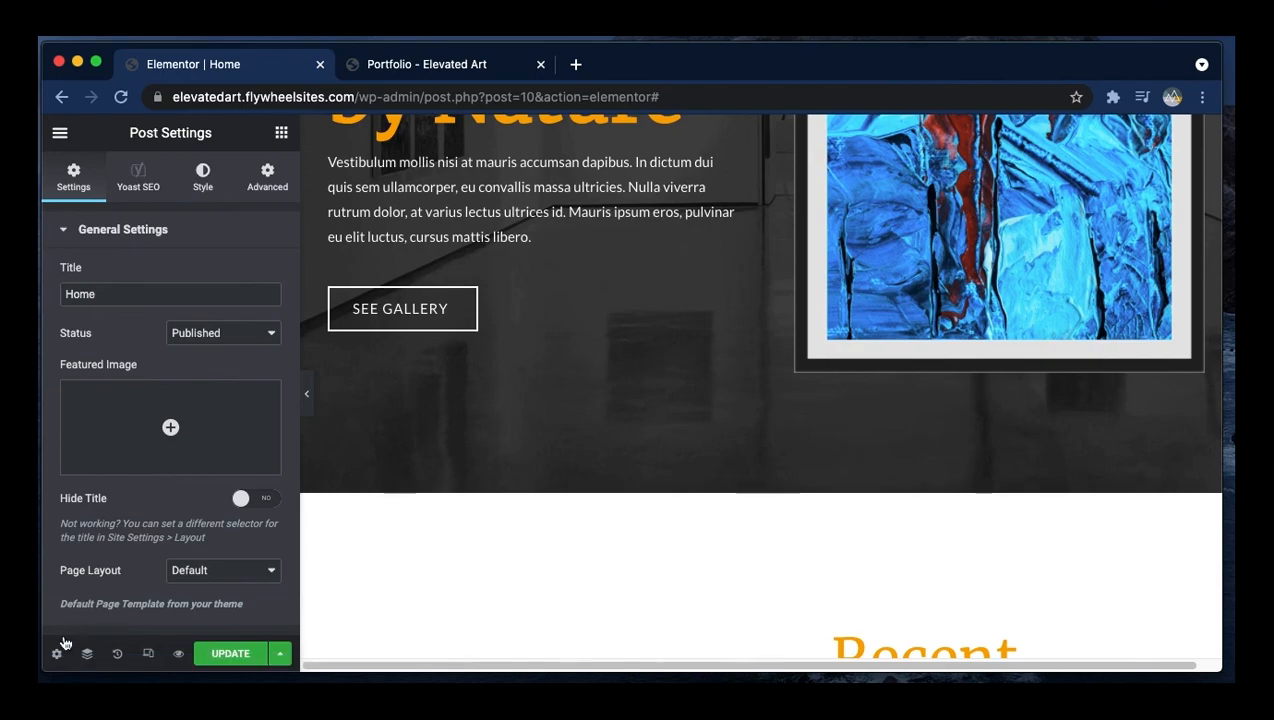
- Return to the elements panel and scroll through the Home page's Recent Artworks content
left_click(60, 132)
left_click(60, 134)
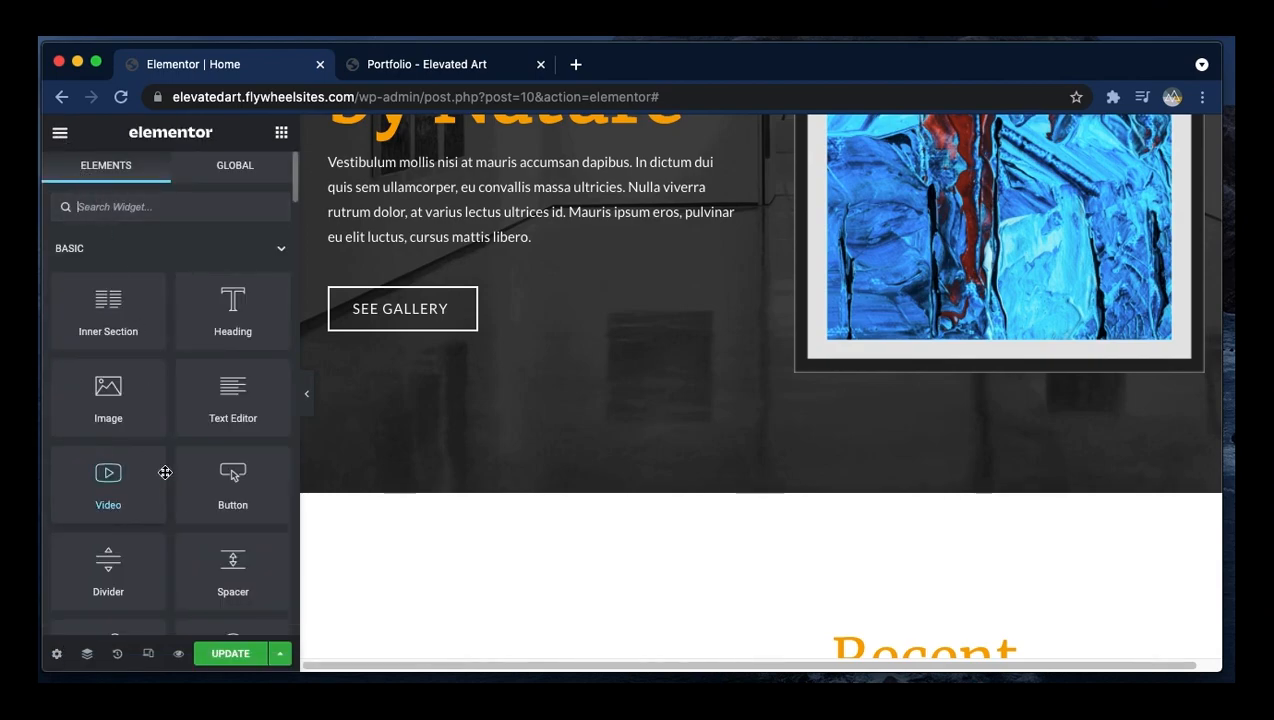
scroll(808, 515, "down", 5)
scroll(790, 550, "down", 10)
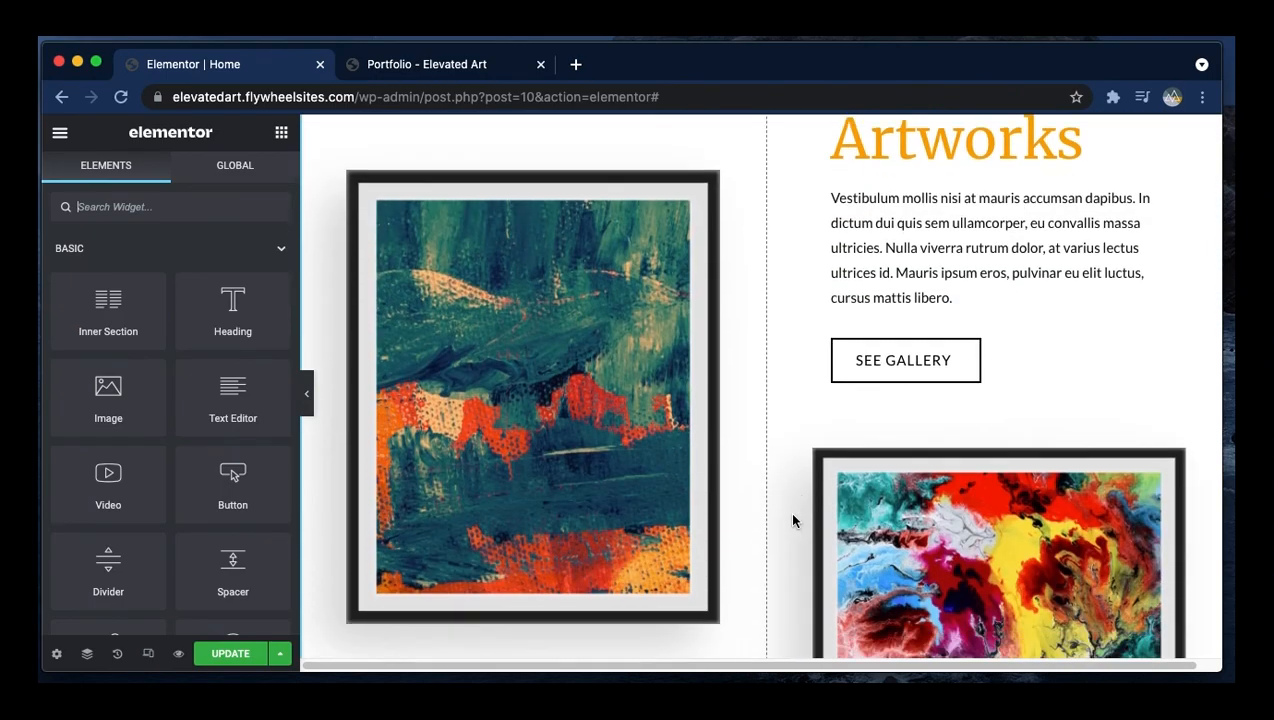
scroll(793, 520, "up", 7)
scroll(793, 520, "up", 3)
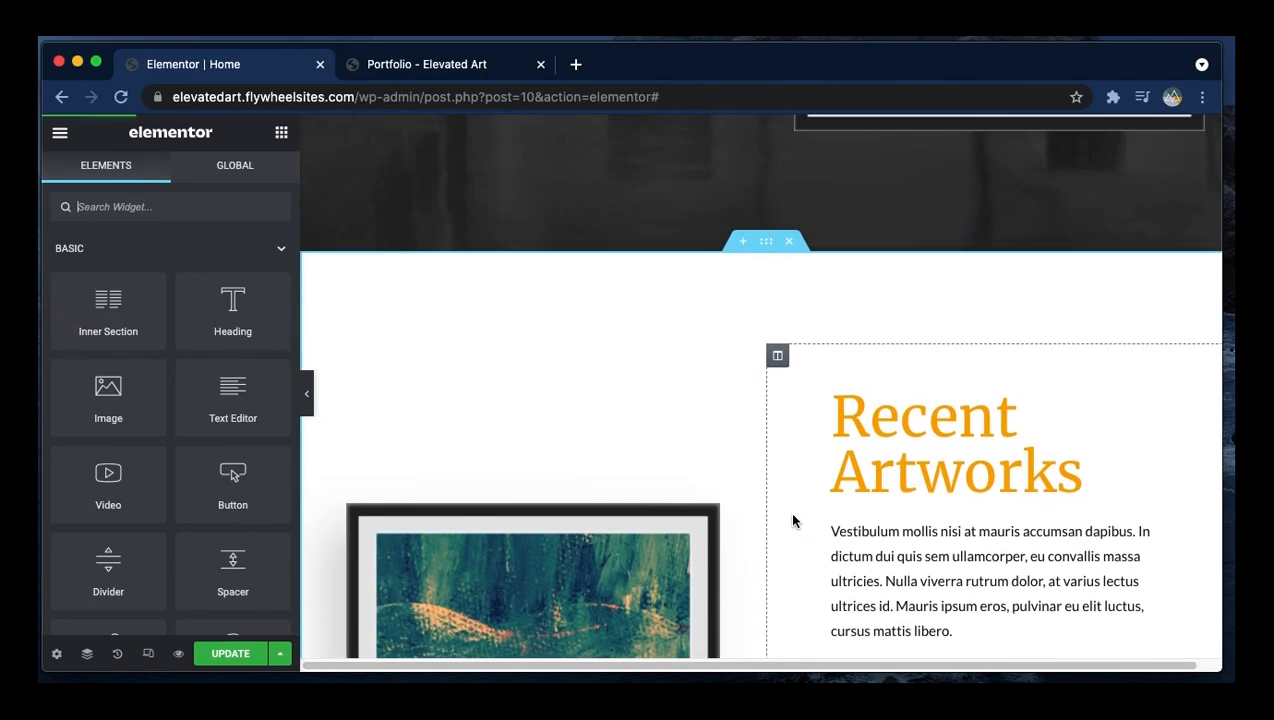